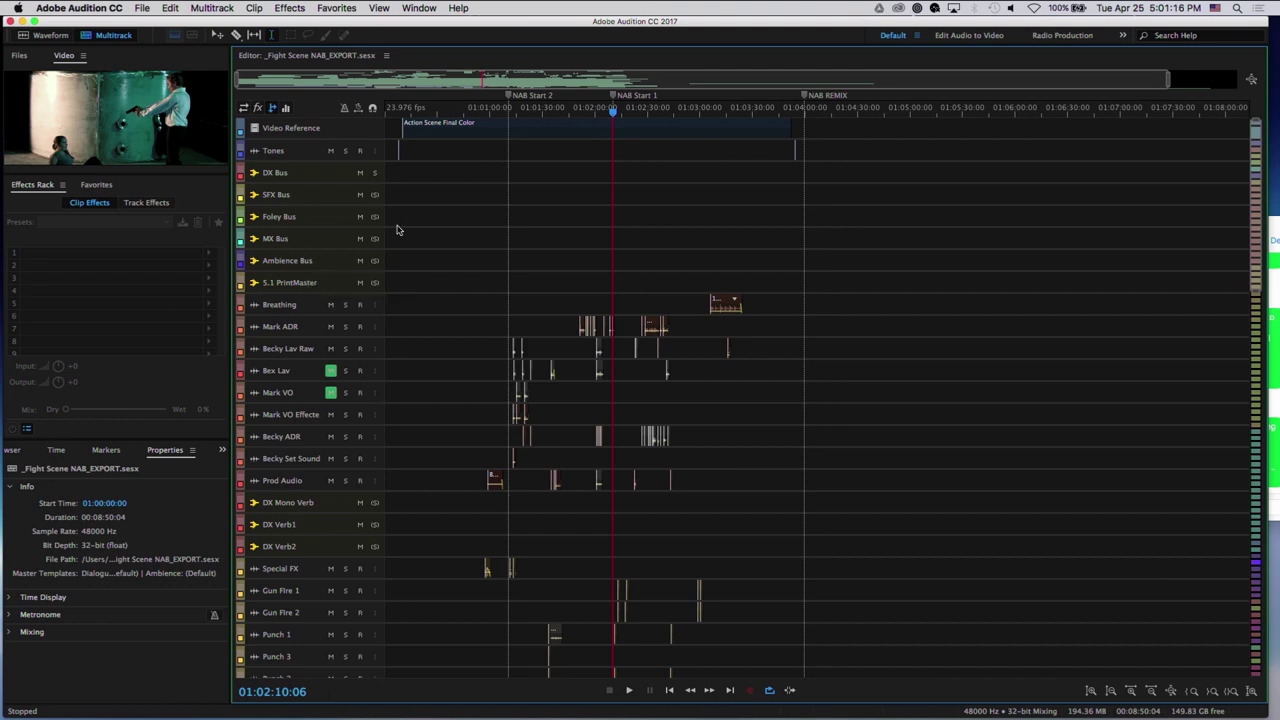
Review all tracks of the fight scene session, from the video reference down to the master track.
scroll(458, 234, down, 10)
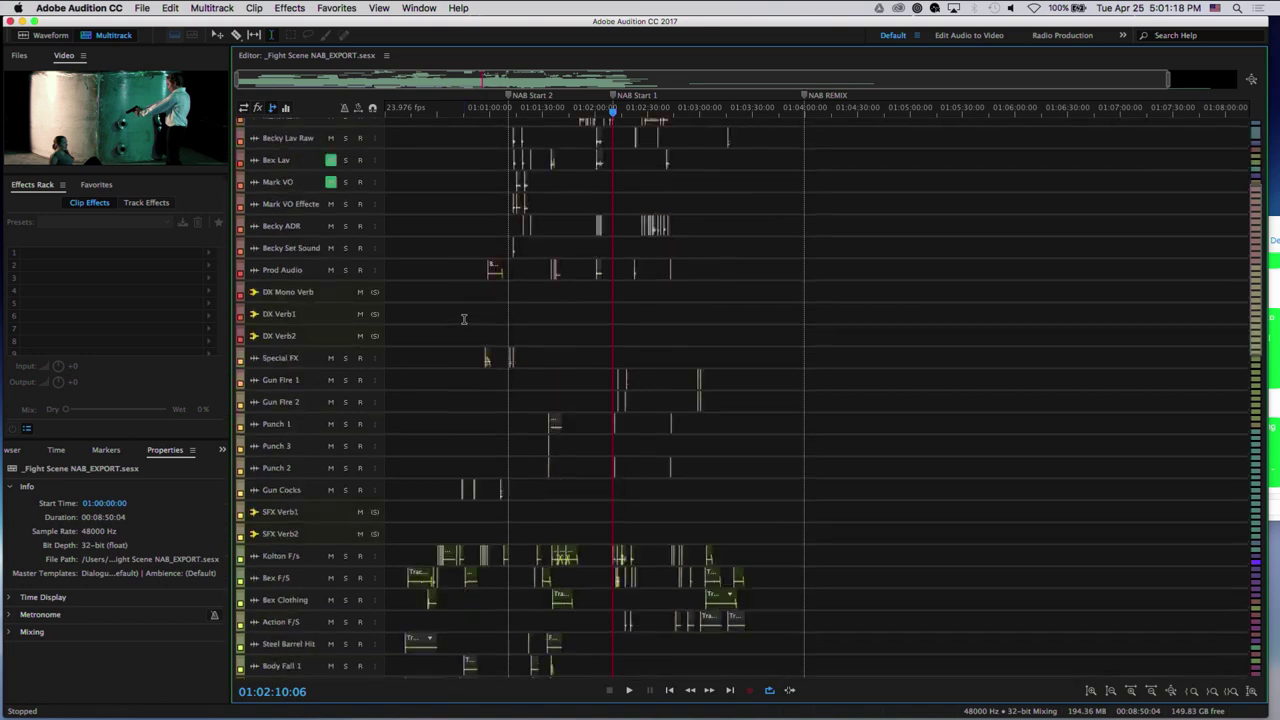
scroll(463, 319, down, 8)
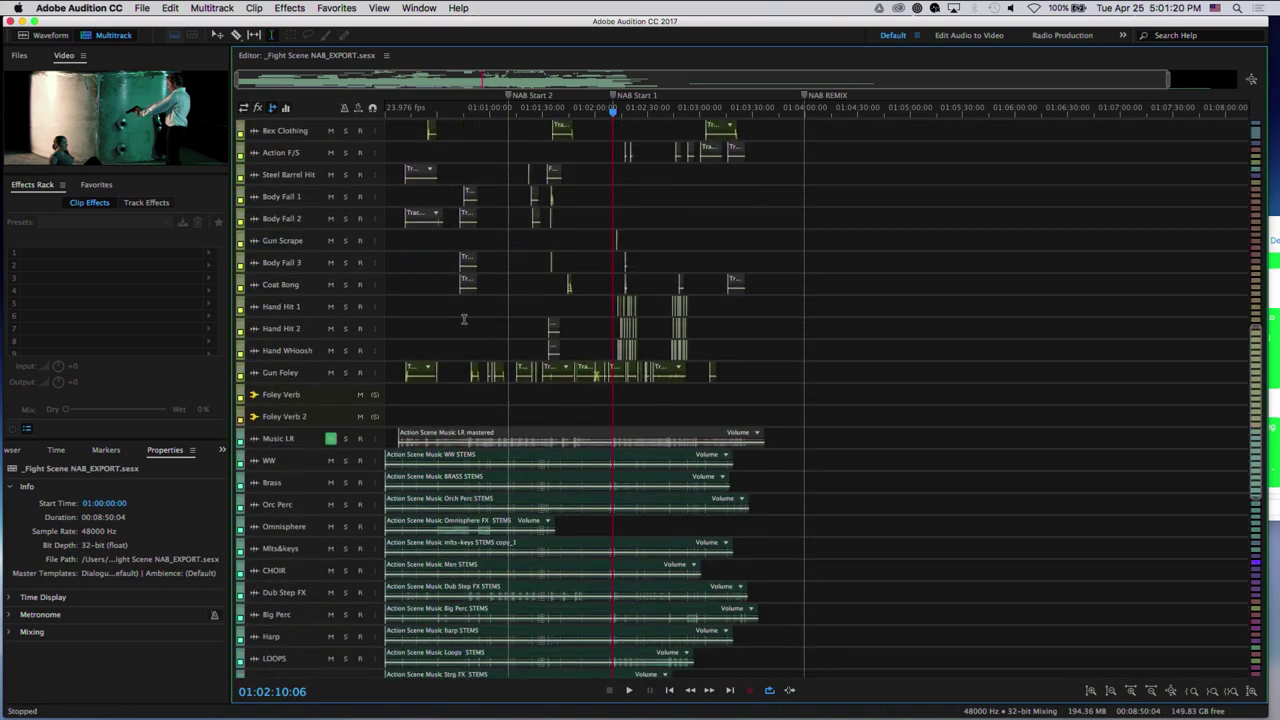
scroll(463, 319, down, 3)
scroll(463, 319, down, 5)
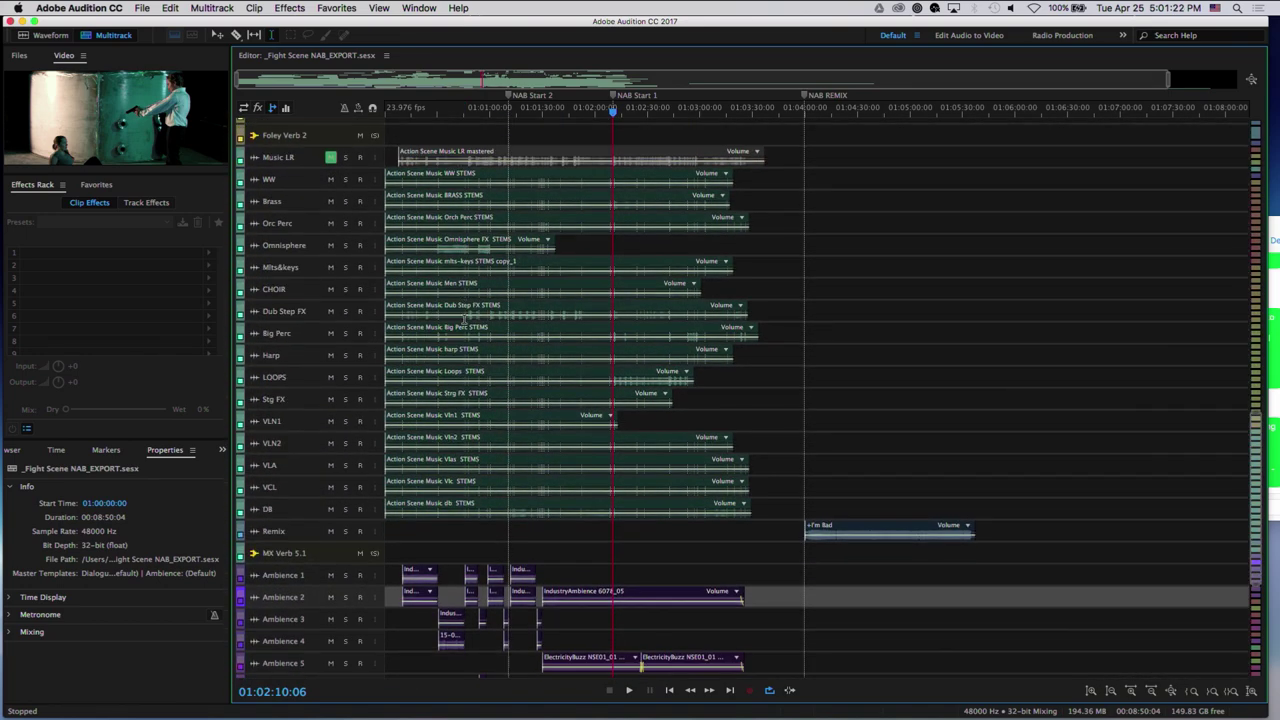
scroll(463, 319, down, 2)
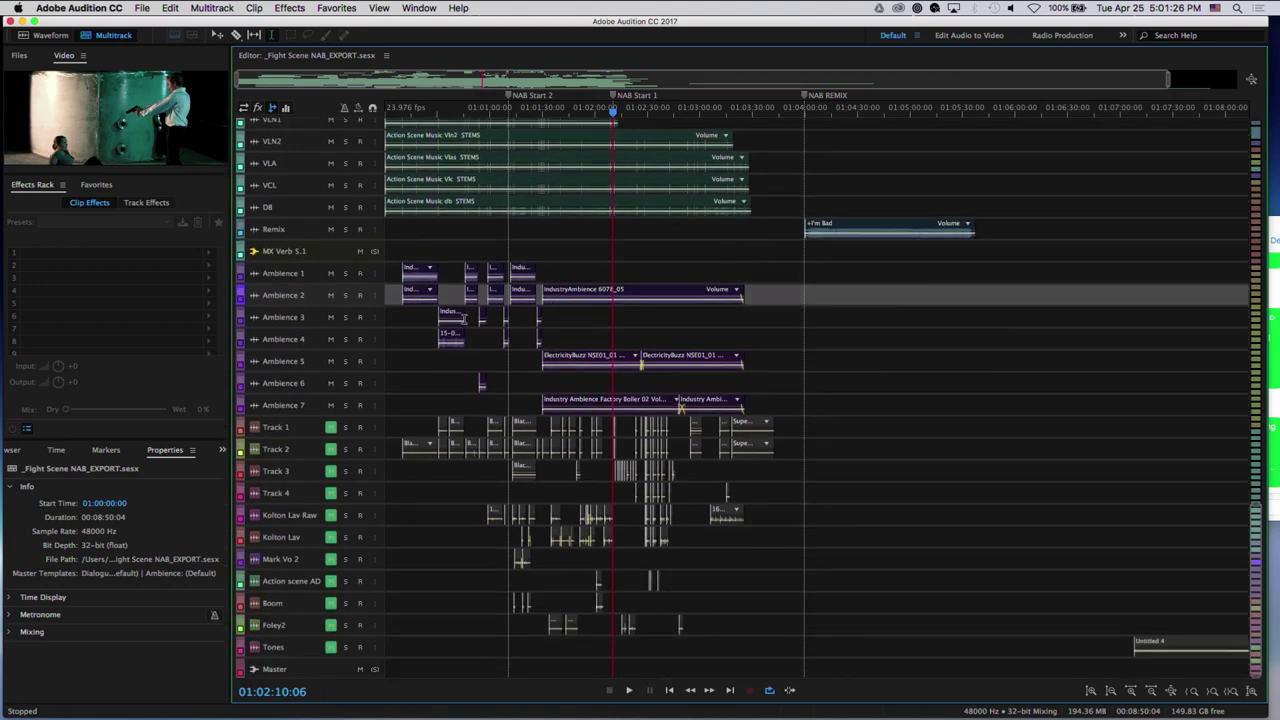
scroll(463, 319, up, 10)
Look across the channel strips of all tracks in the mixer and return to the multitrack editor.
key(alt+2)
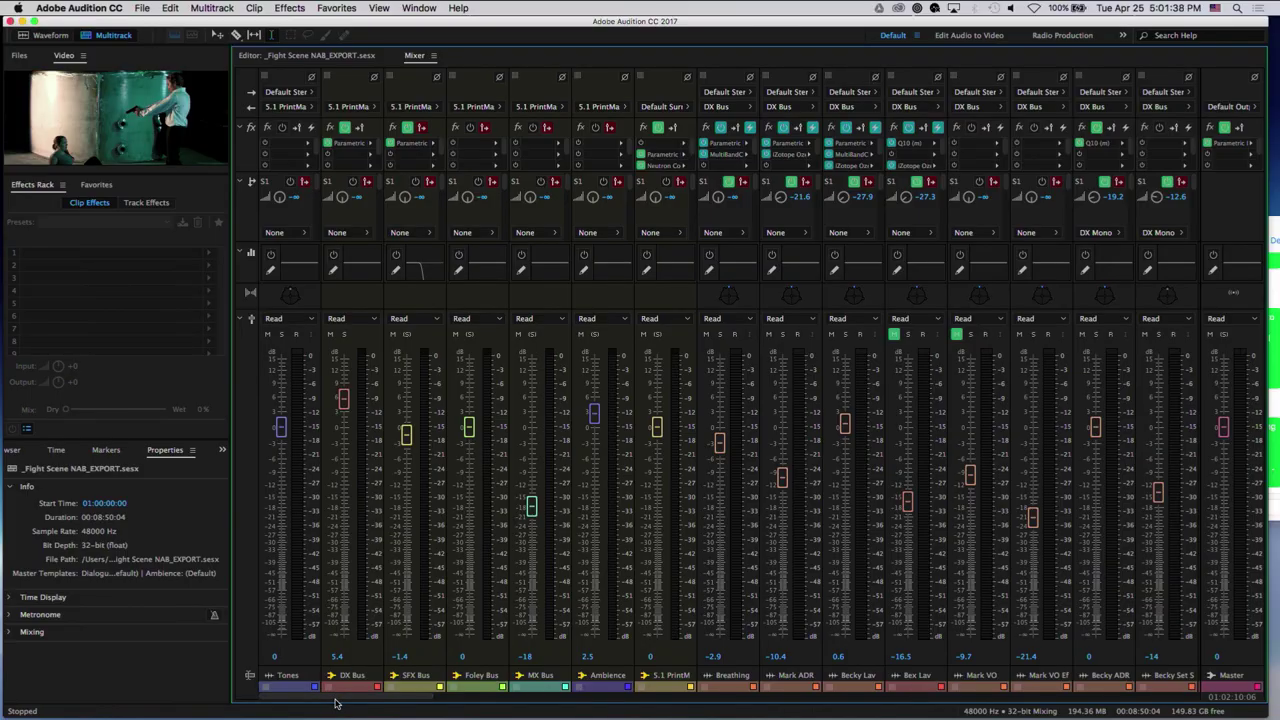
drag(340, 702, 1210, 632)
key(alt+1)
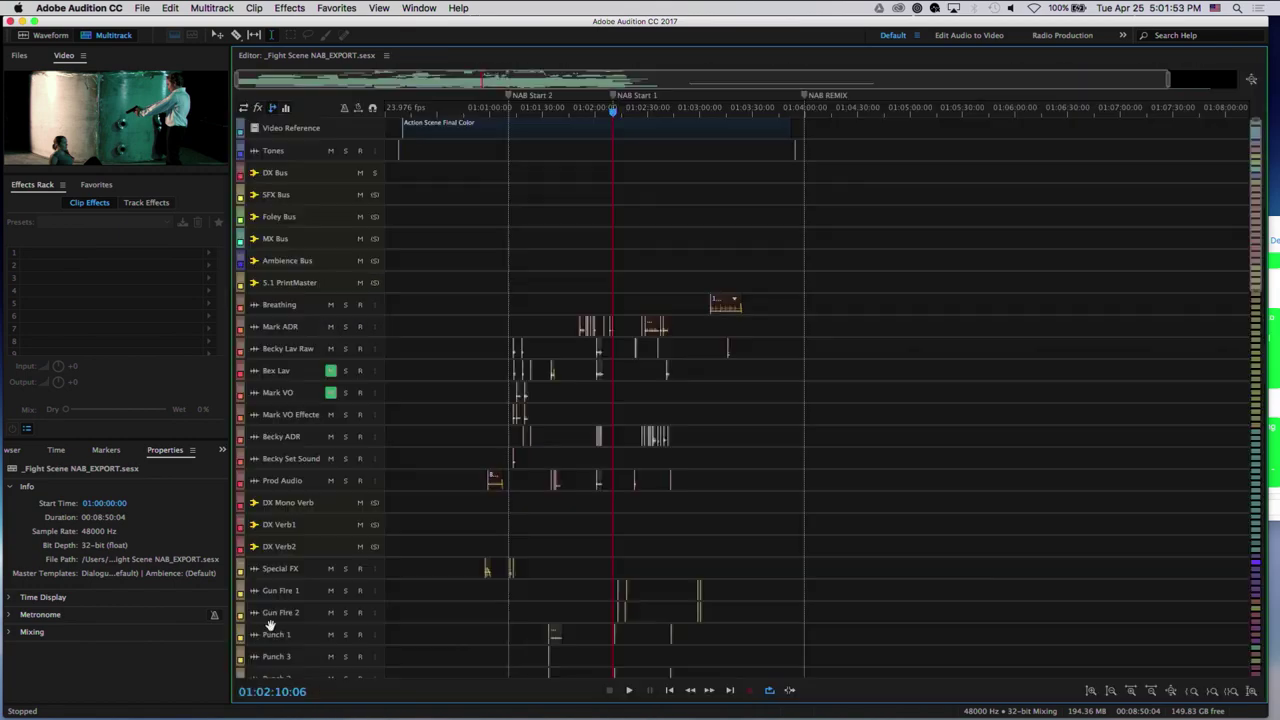
Maximize the video panel group and play the fight scene at full size.
click(84, 57)
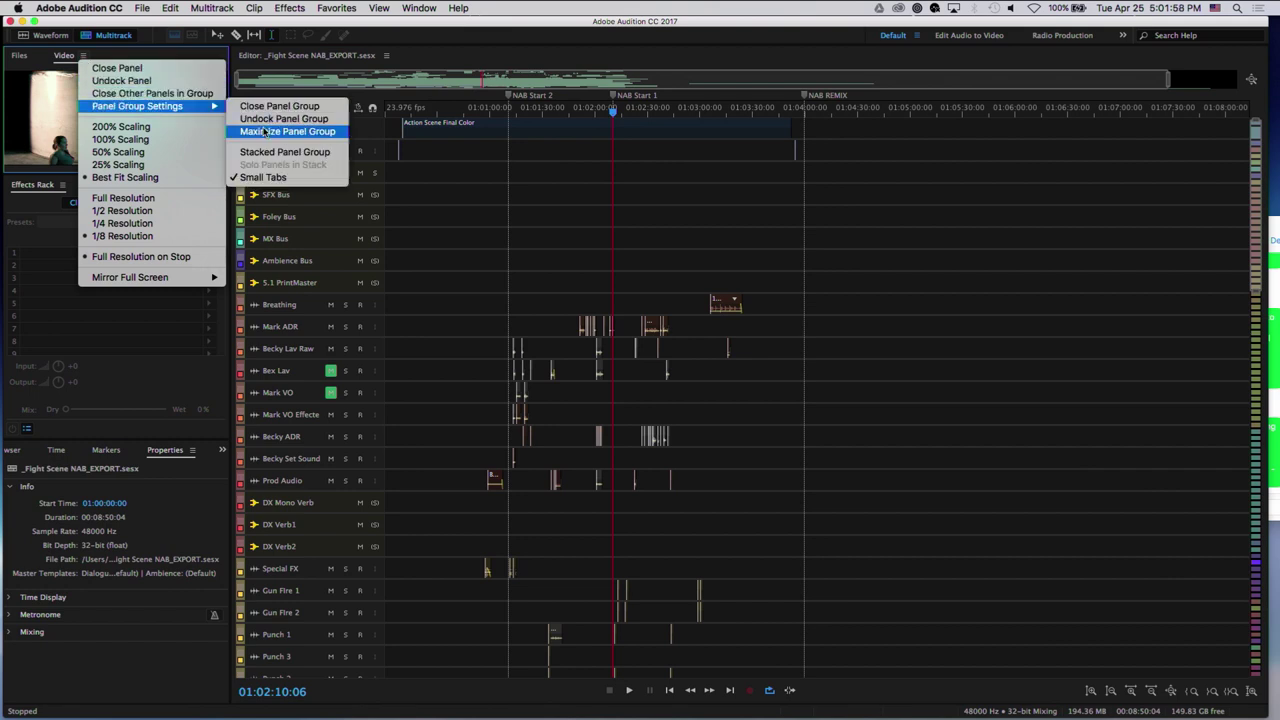
click(264, 132)
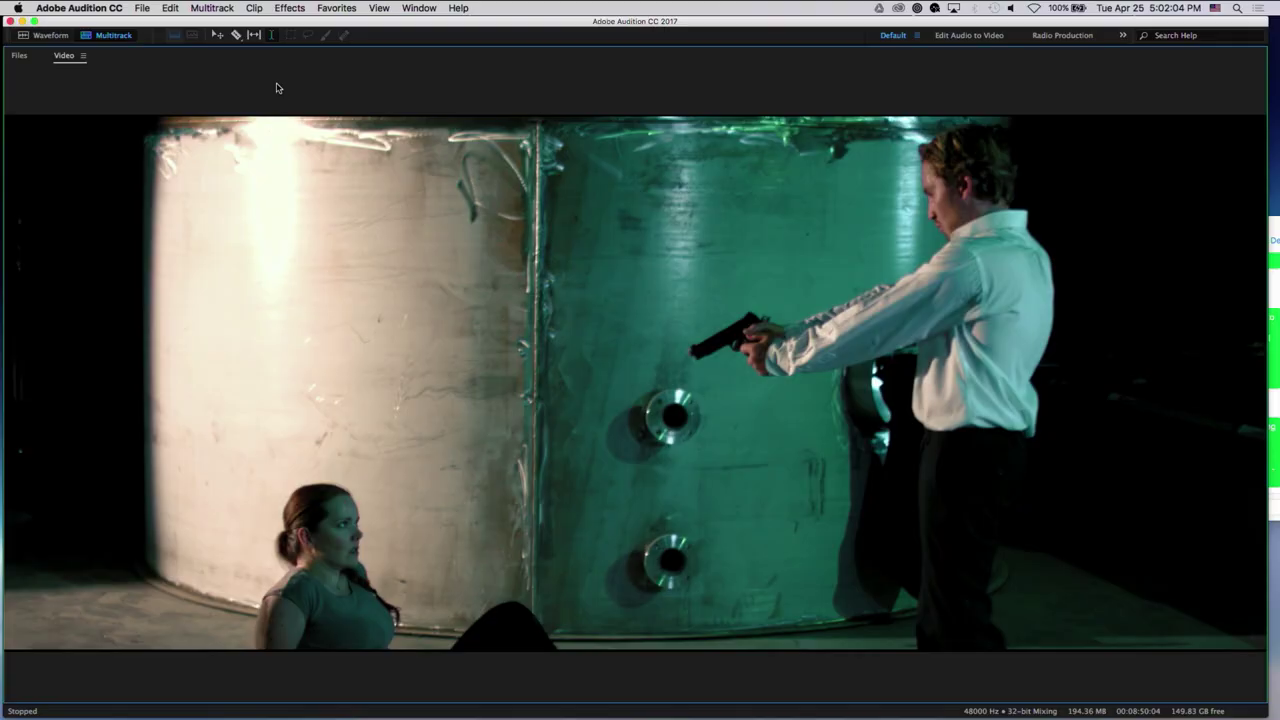
key(space)
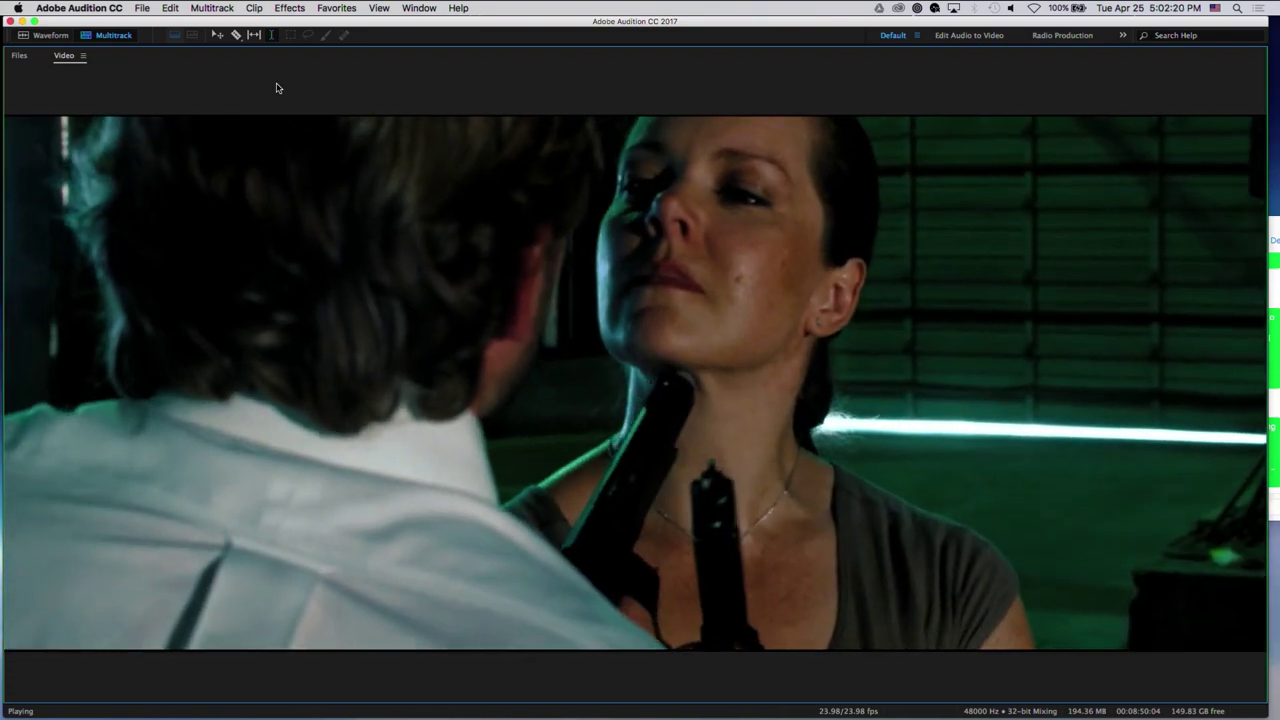
key(space)
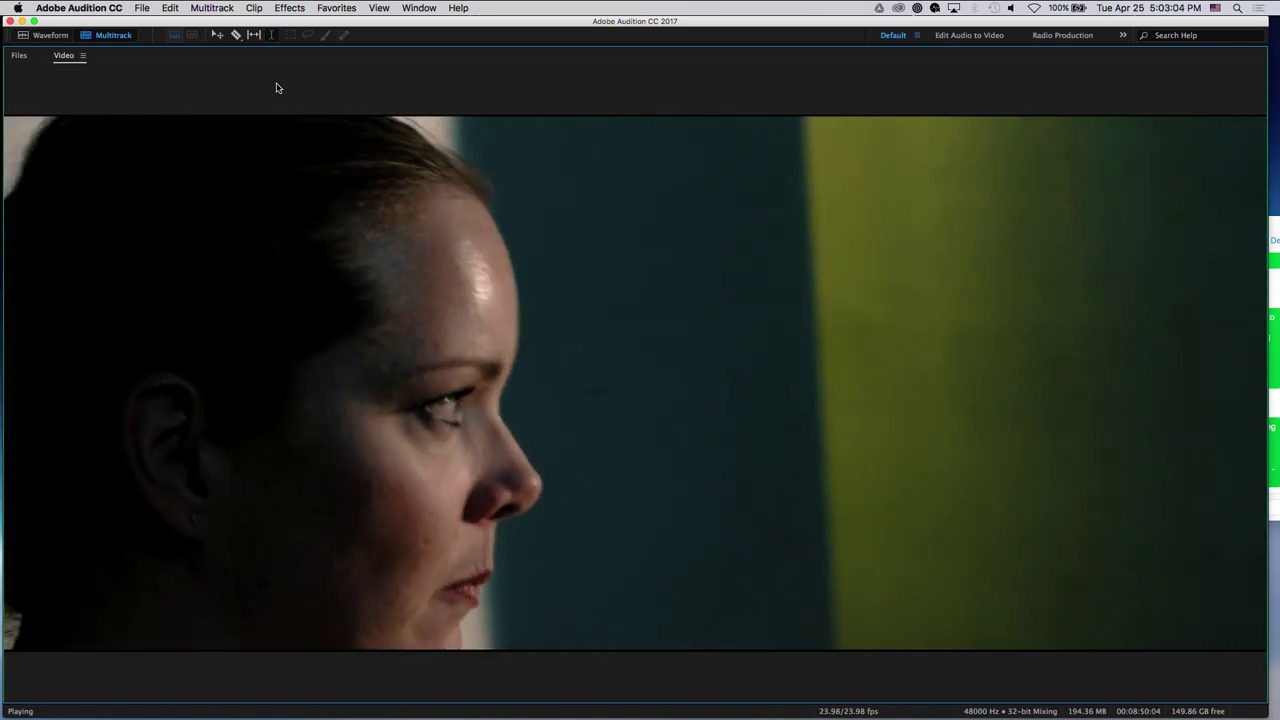
key(space)
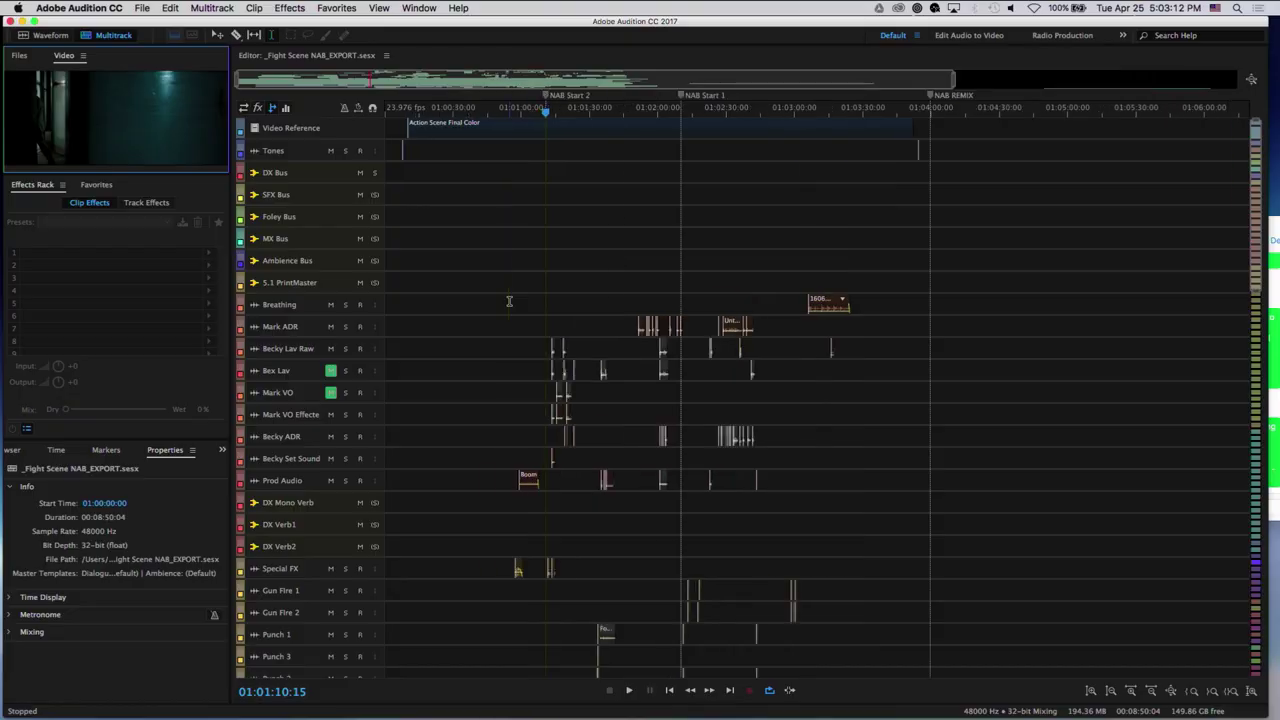
Solo the Becky ADR and Becky Set Sound tracks for the dialogue clips just after the NAB Start 2 marker.
scroll(509, 301, up, 10)
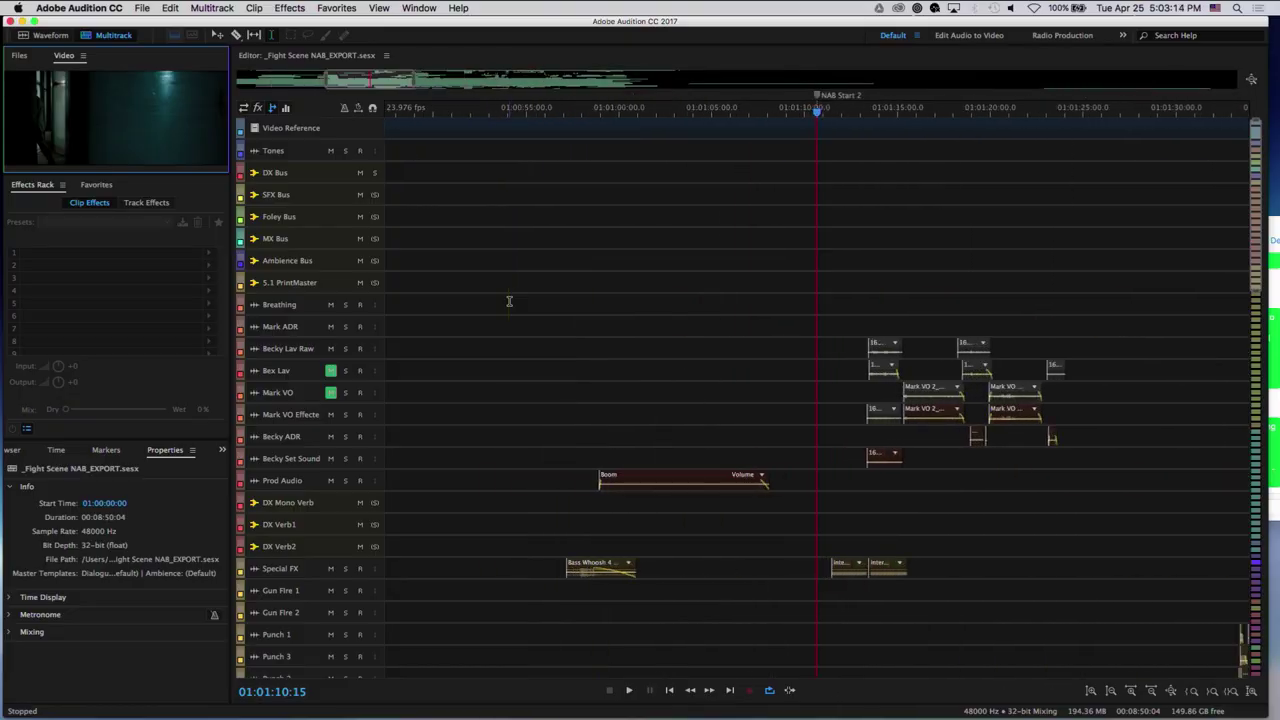
scroll(509, 301, up, 4)
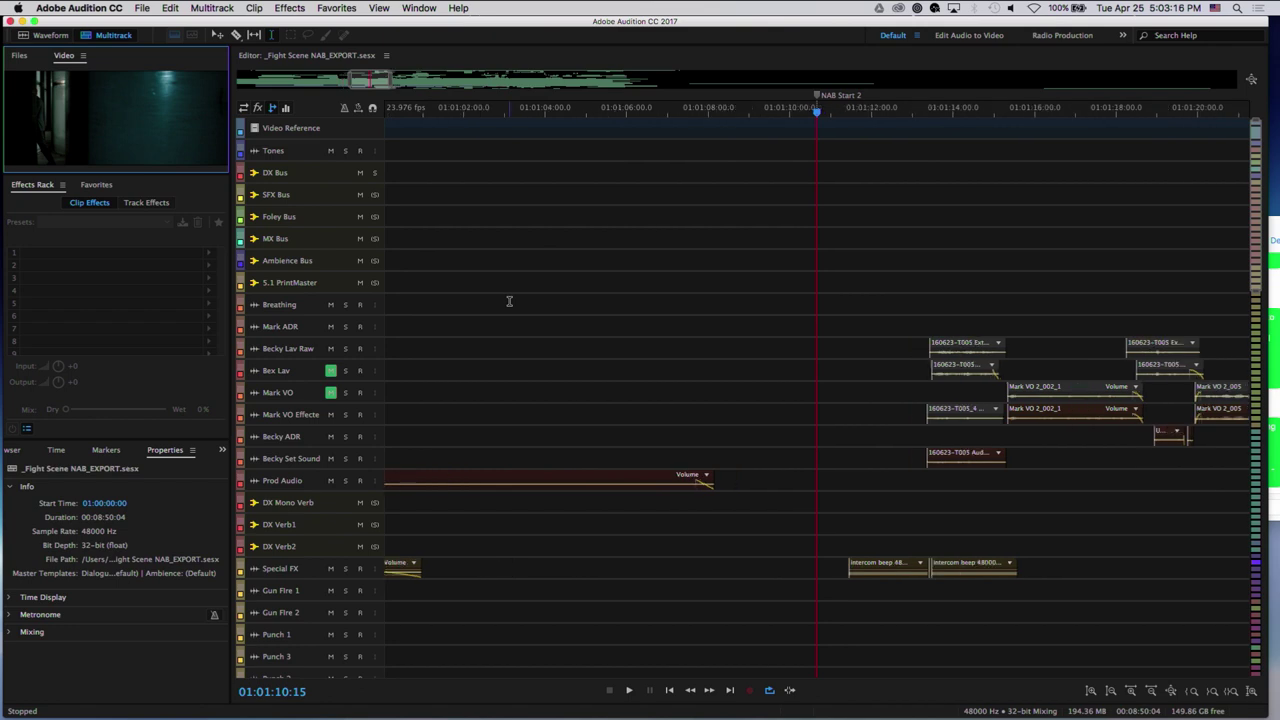
drag(373, 83, 392, 83)
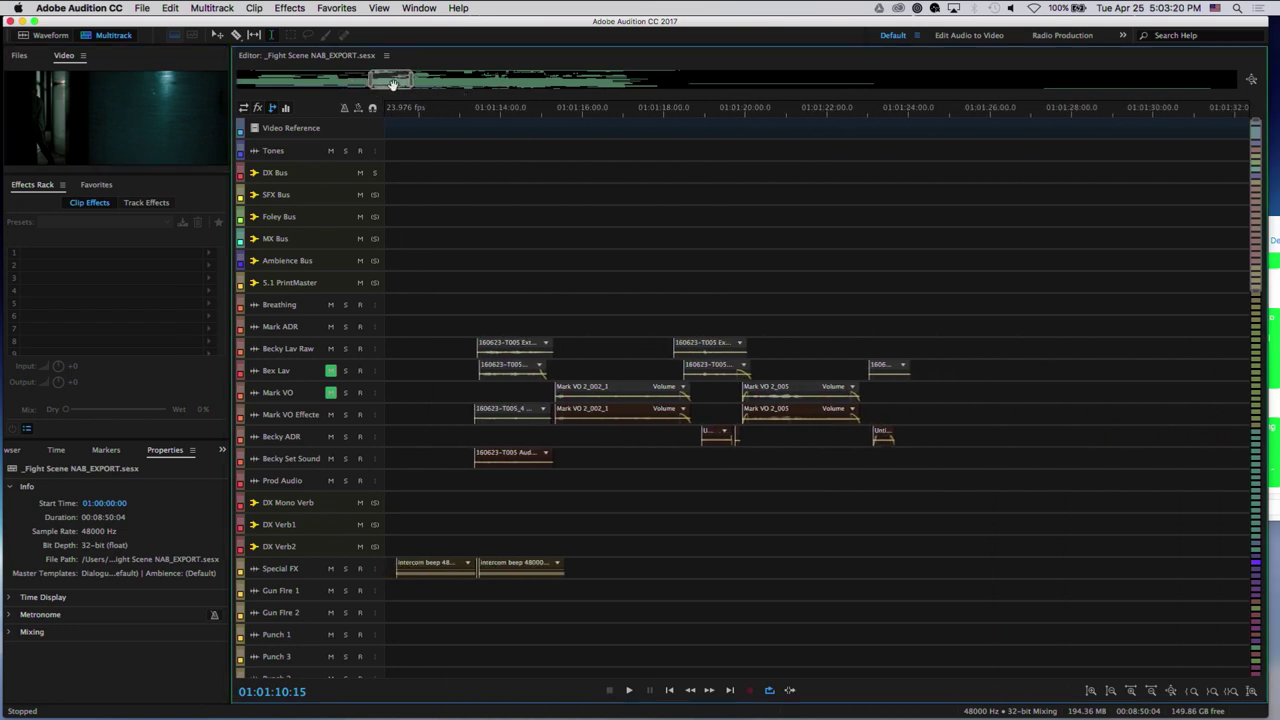
click(346, 438)
click(346, 459)
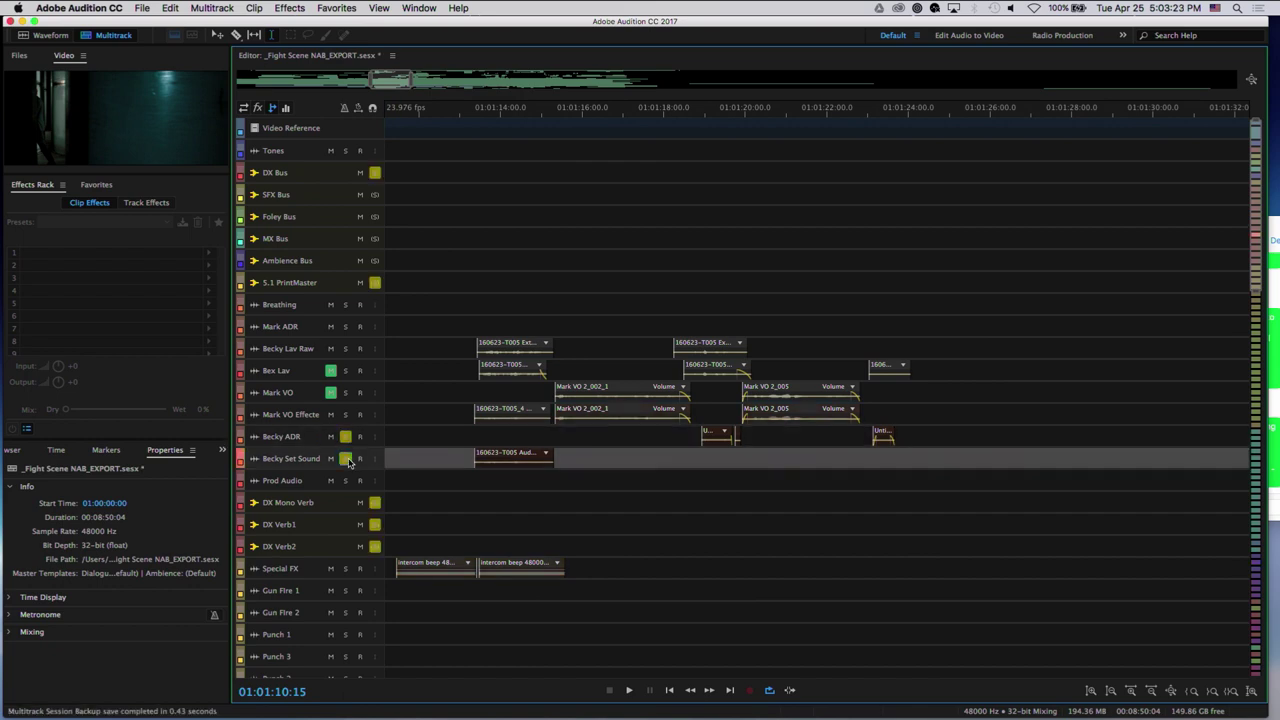
Play the soloed dialogue from 01:01:13:04 and add the Mark VO Effecte track to the solo.
click(466, 452)
scroll(466, 452, left, 8)
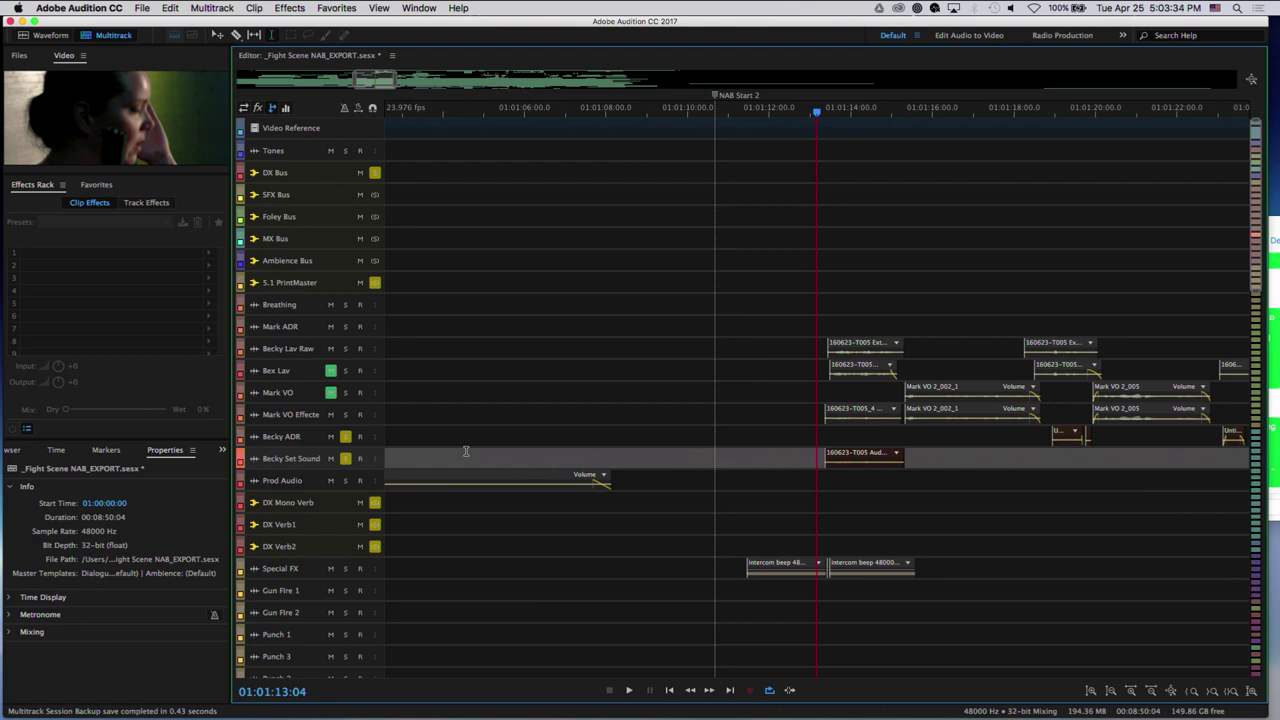
key(space)
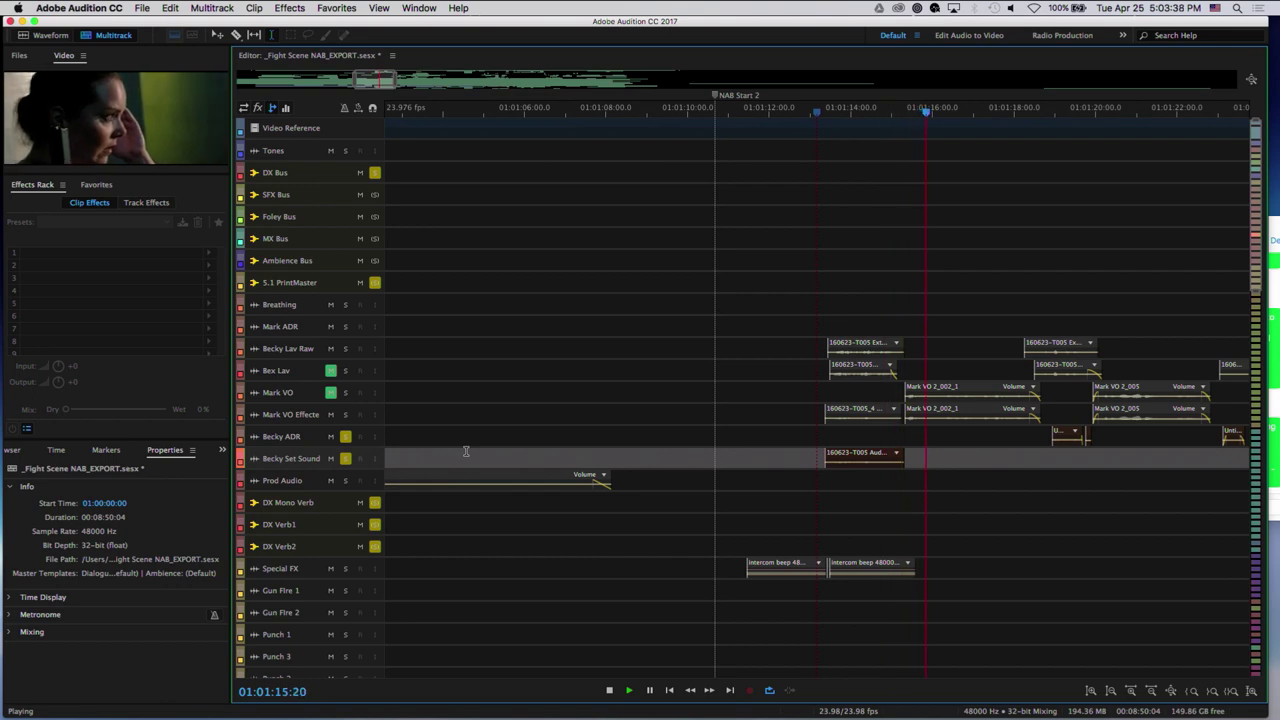
click(345, 414)
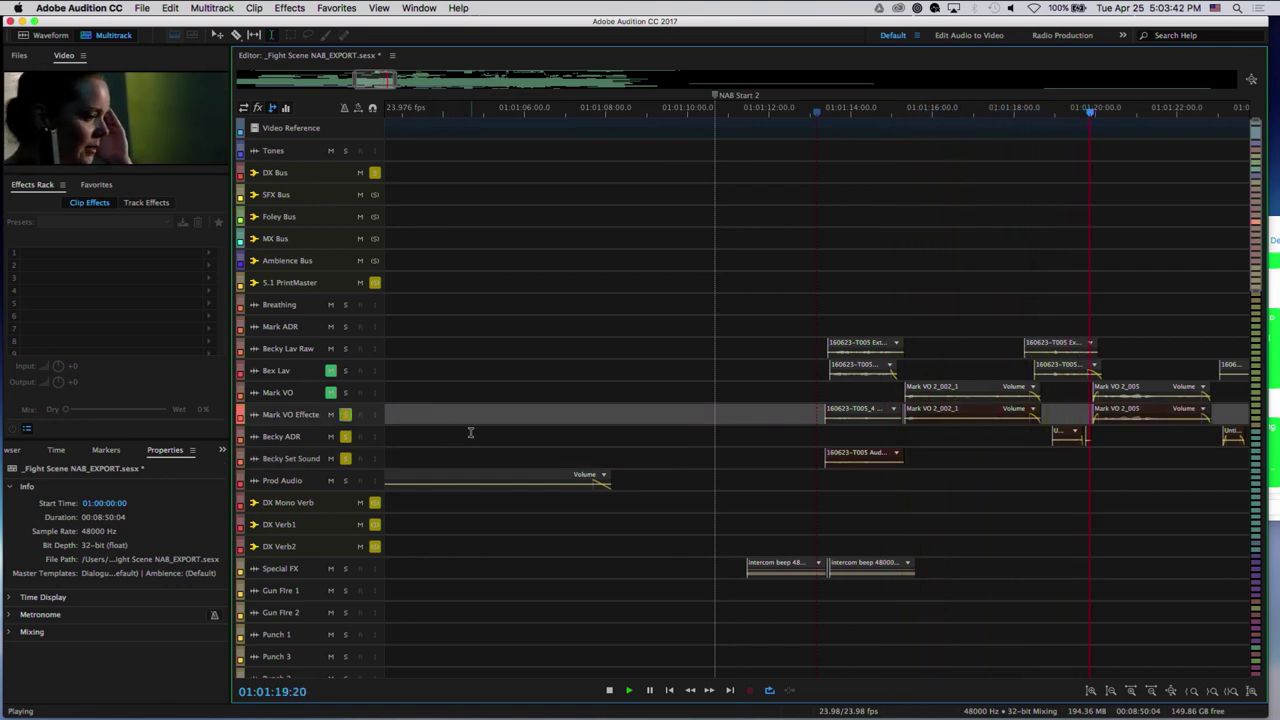
key(space)
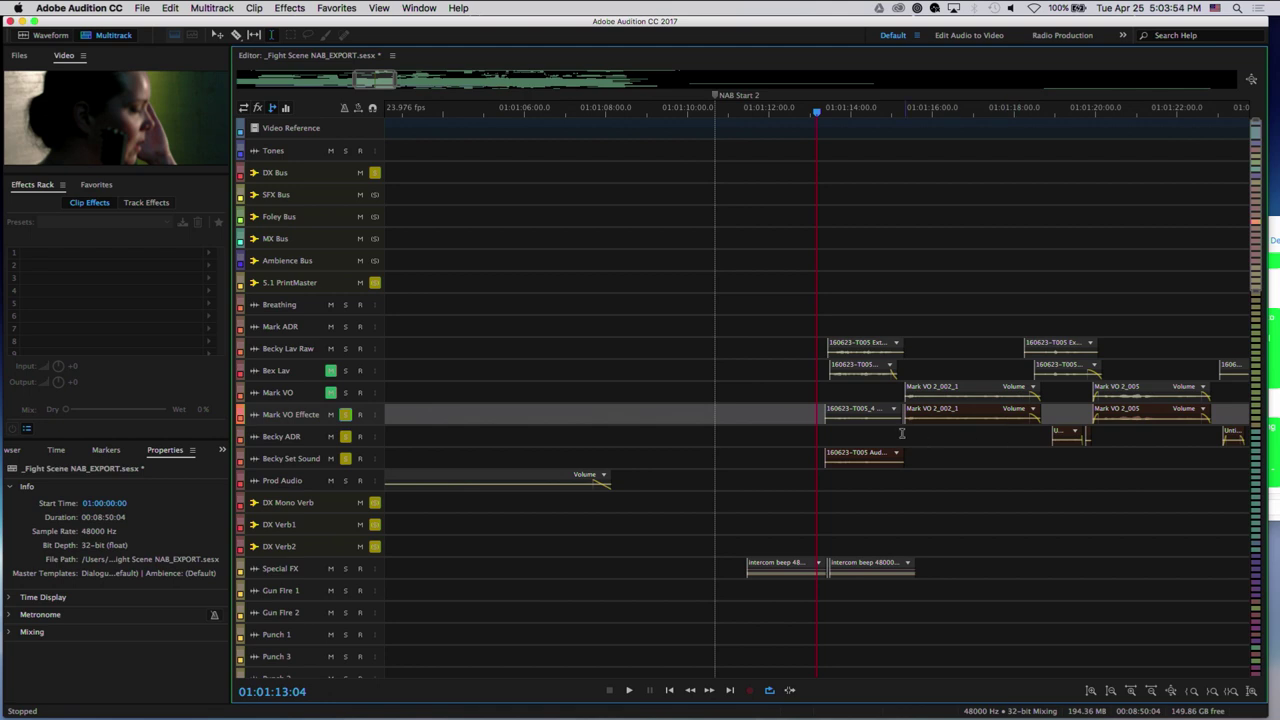
Play the soloed dialogue just before the Becky Set Sound clip and from just before the first Becky ADR clip to compare them.
click(817, 440)
key(space)
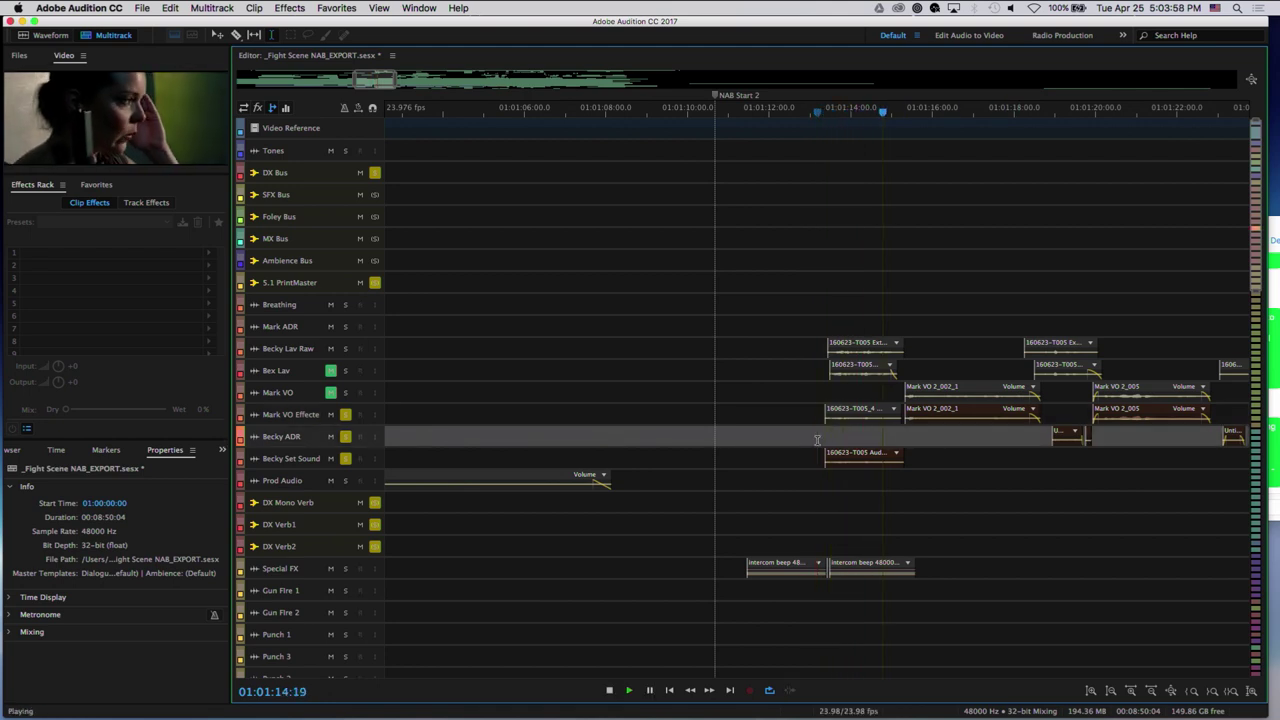
key(space)
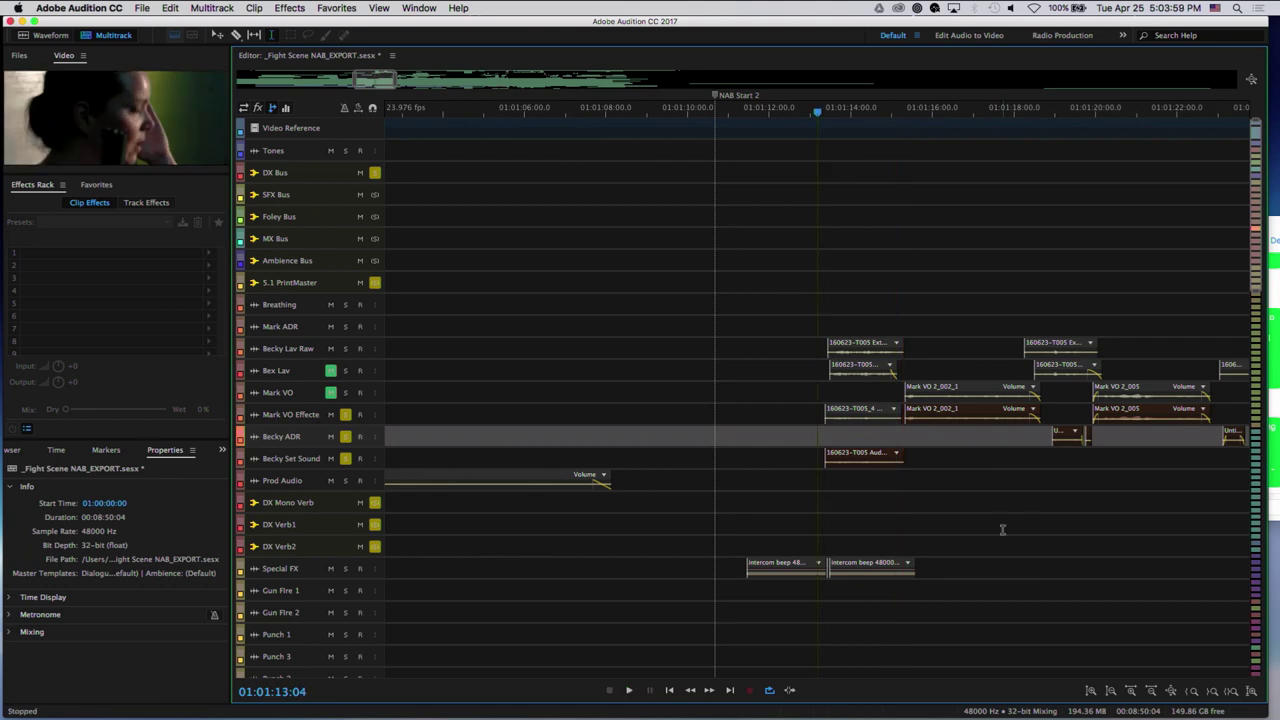
click(1045, 460)
key(space)
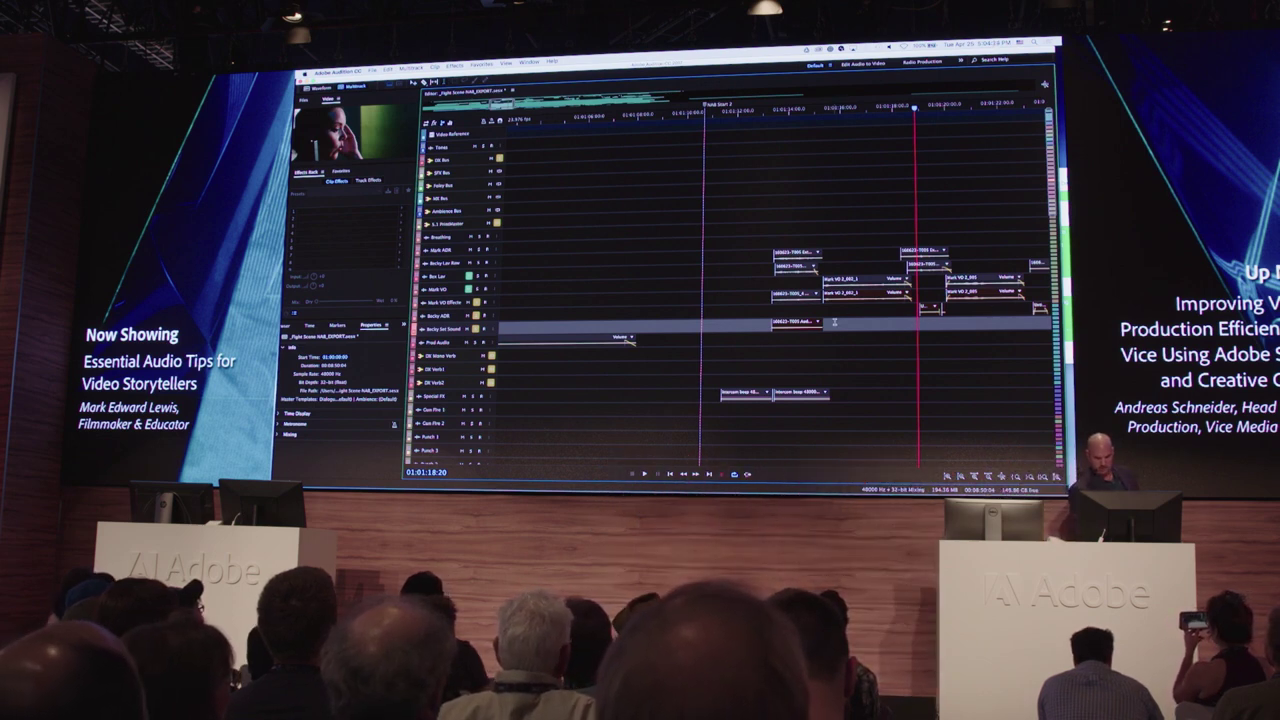
Open the Becky Set Sound clip for waveform editing and play its noisy line repeatedly from 01:01:13:00.
double_click(802, 326)
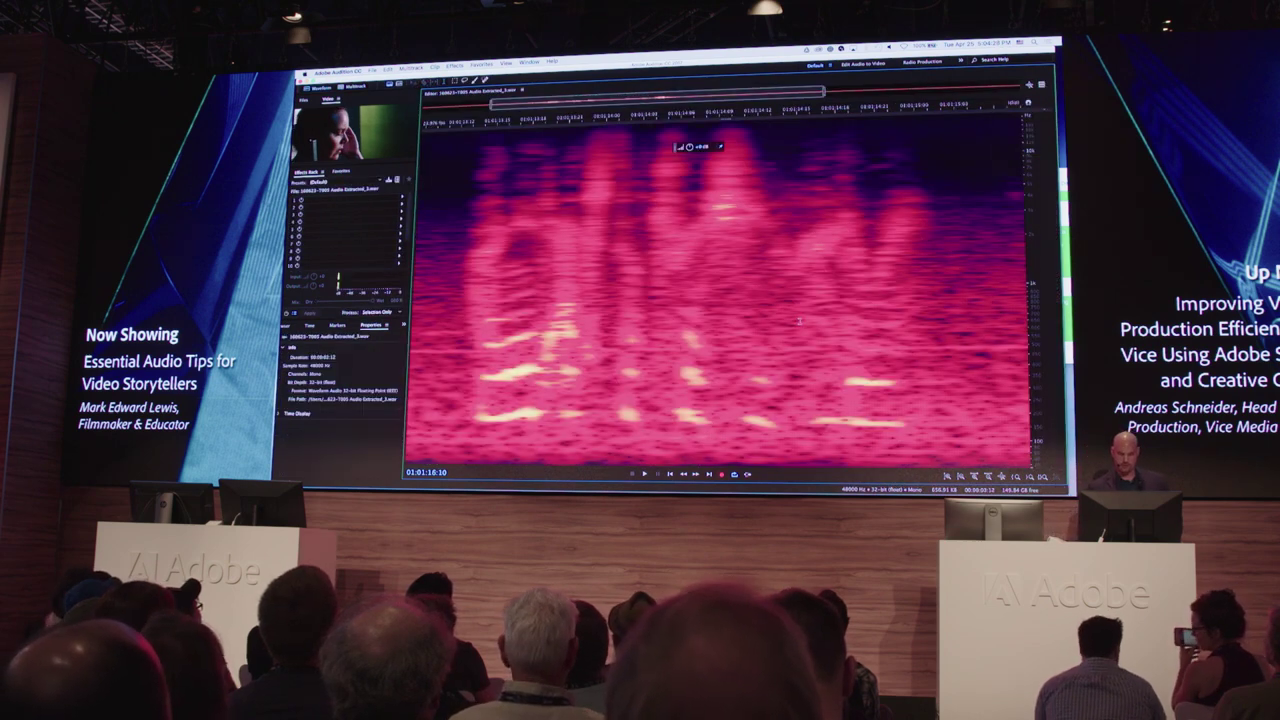
mouse_move(728, 118)
mouse_down()
mouse_move(743, 385)
mouse_move(739, 109)
mouse_up()
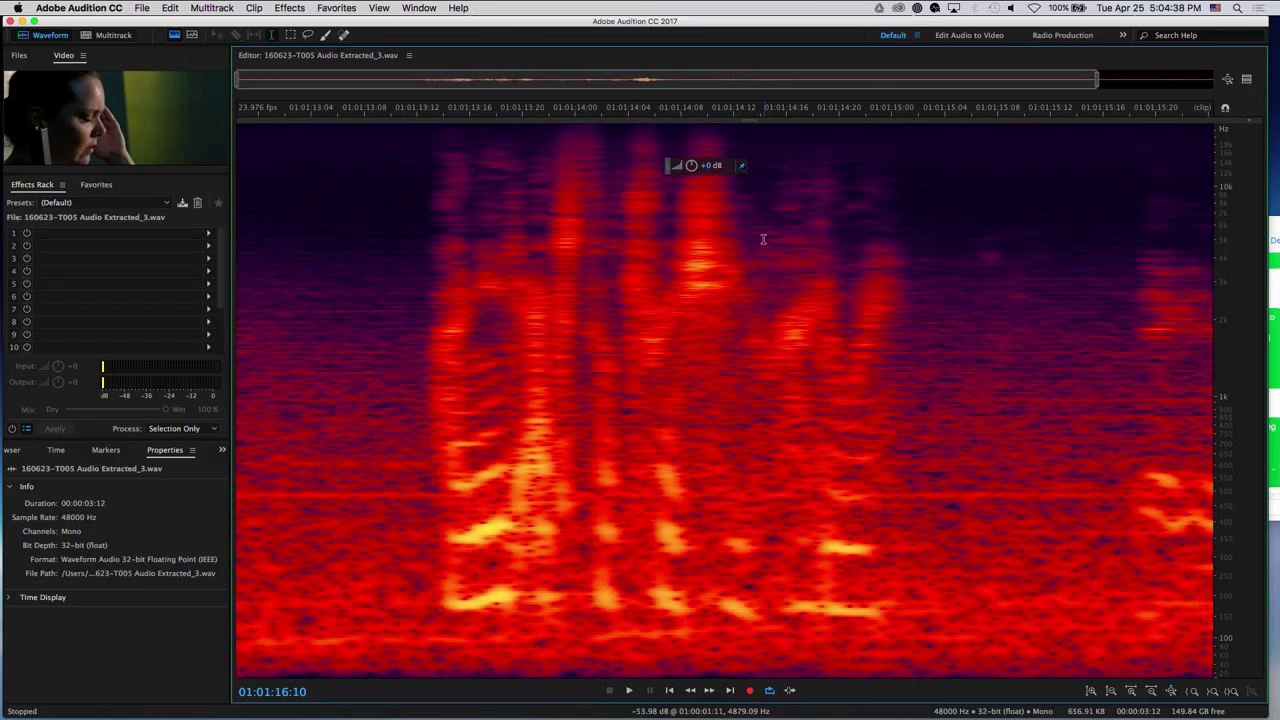
click(259, 273)
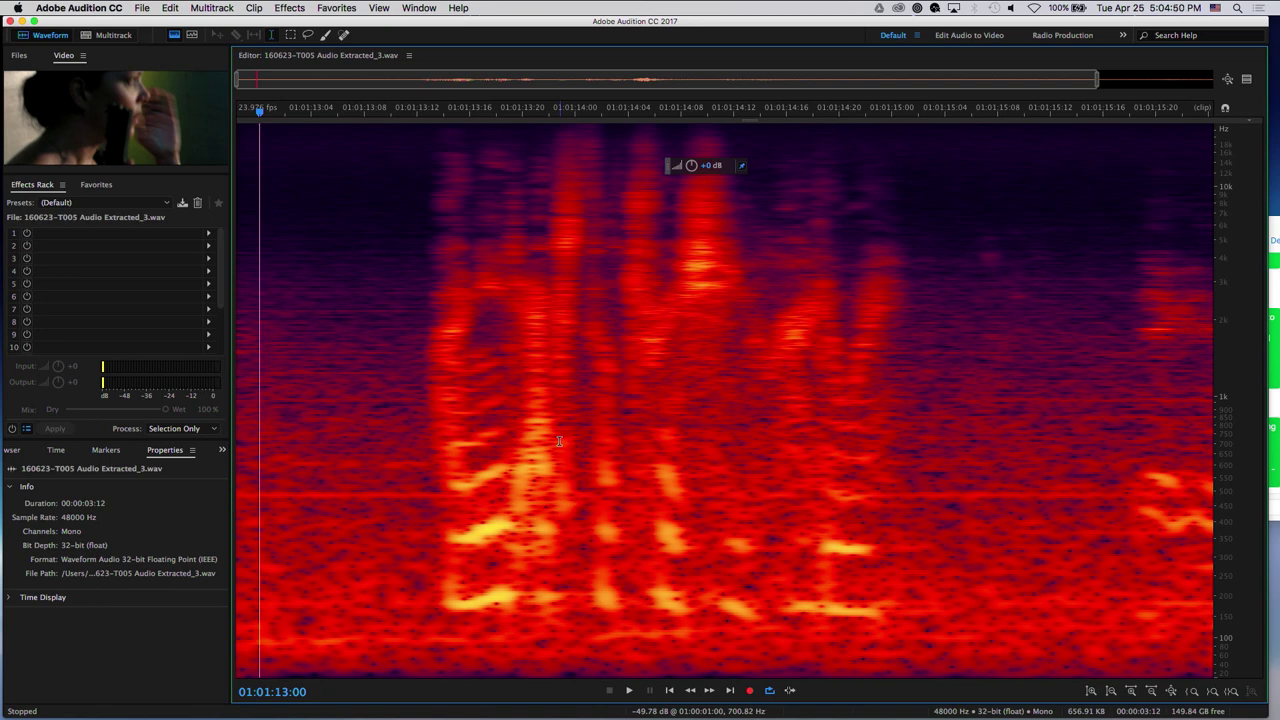
key(space)
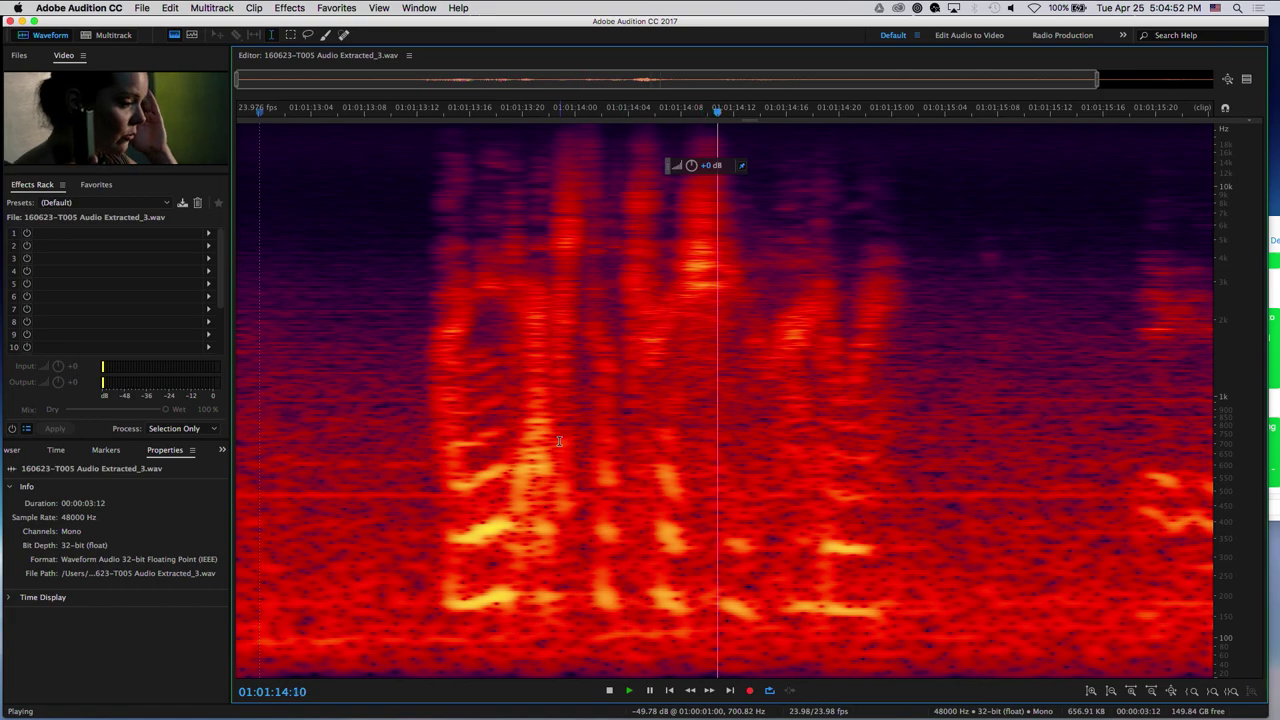
key(space)
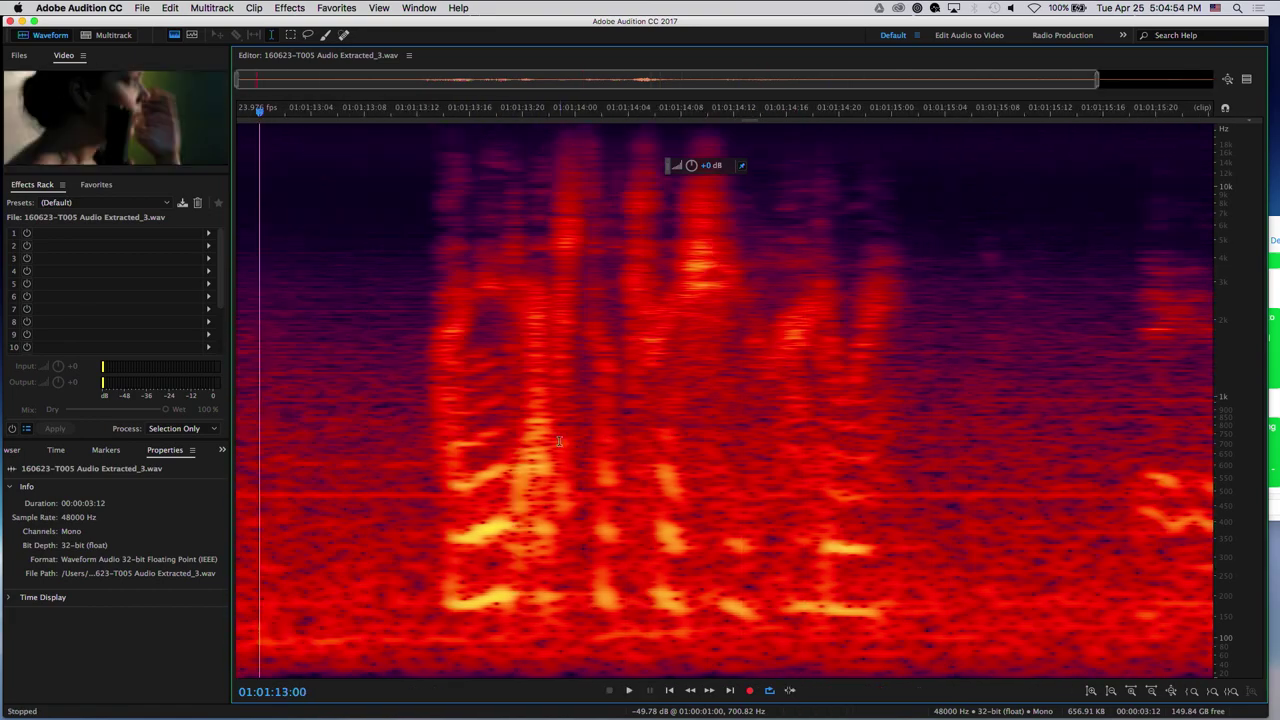
key(space)
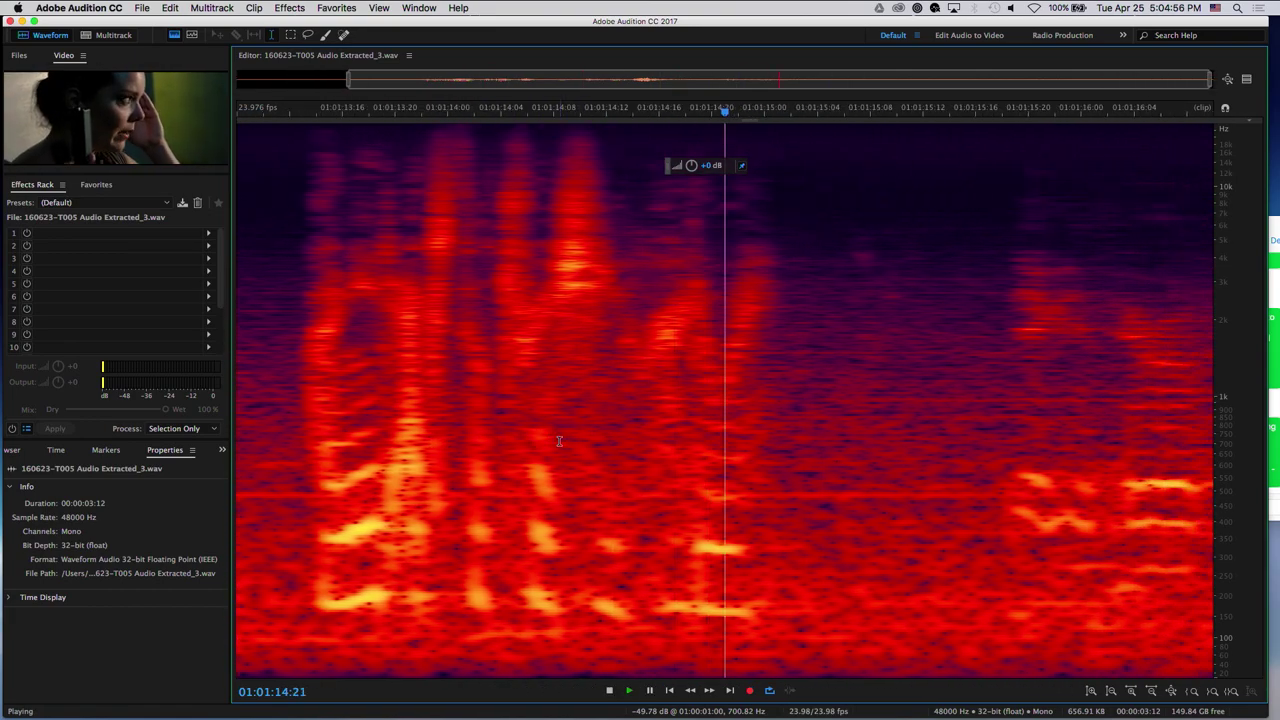
key(space)
key(space)
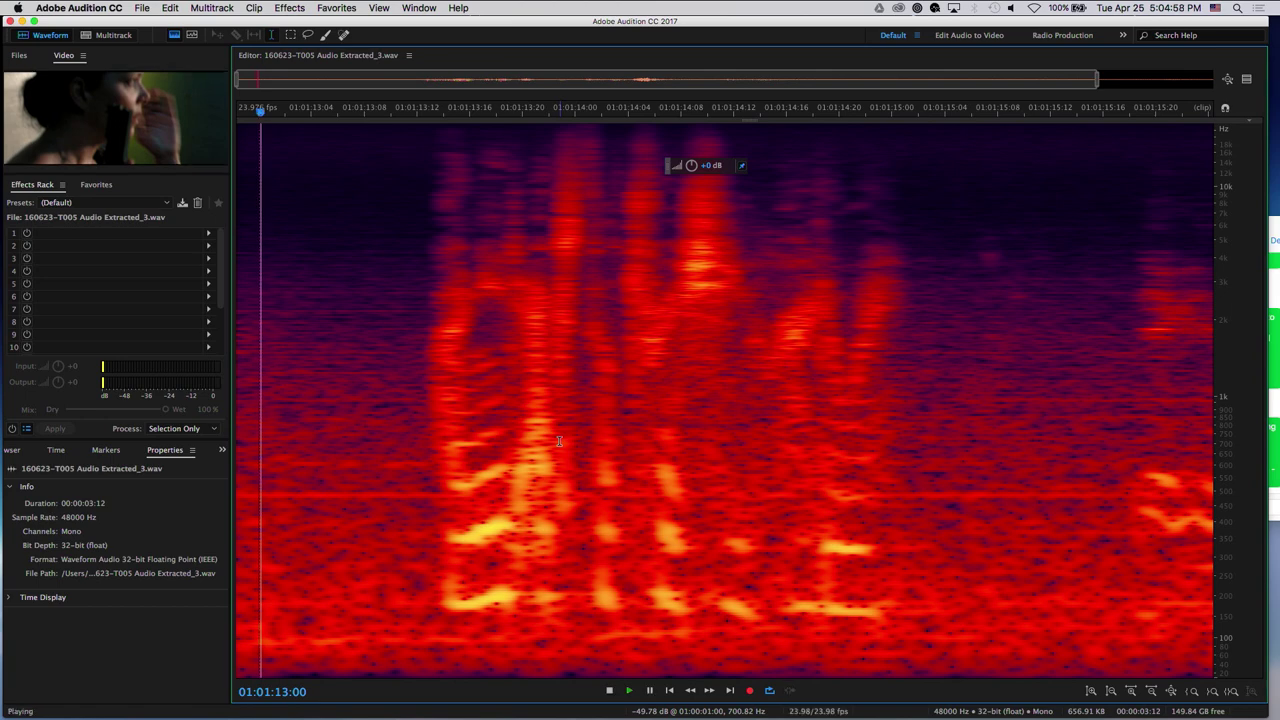
key(space)
key(space)
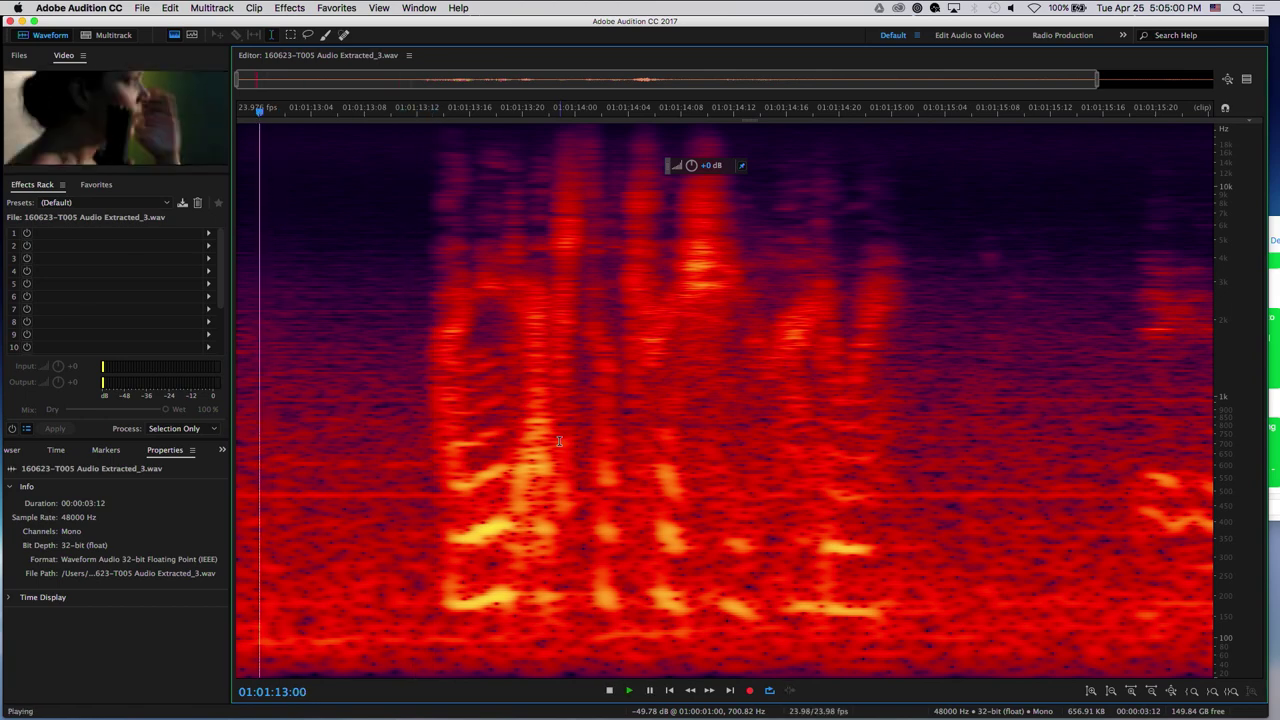
key(space)
Select the noise-only stretch before the first word and capture it as the noise print in the Noise Reduction (process) effect.
drag(418, 376, 285, 389)
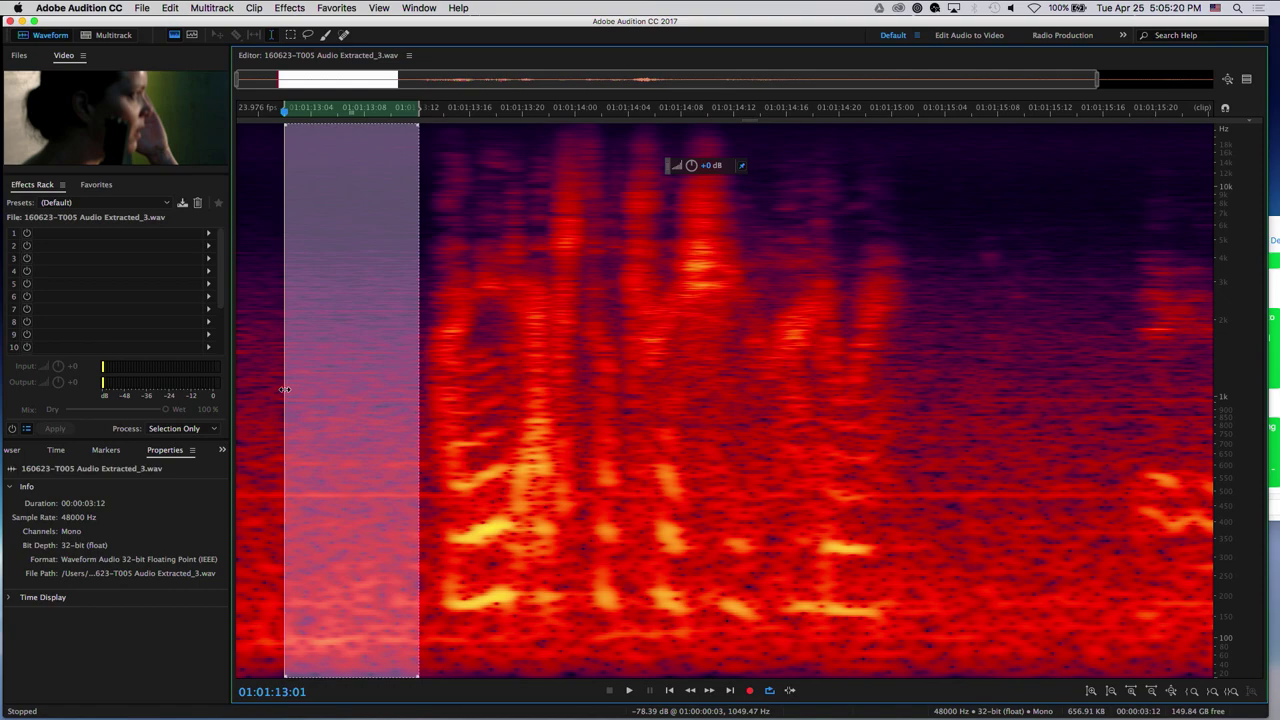
click(289, 7)
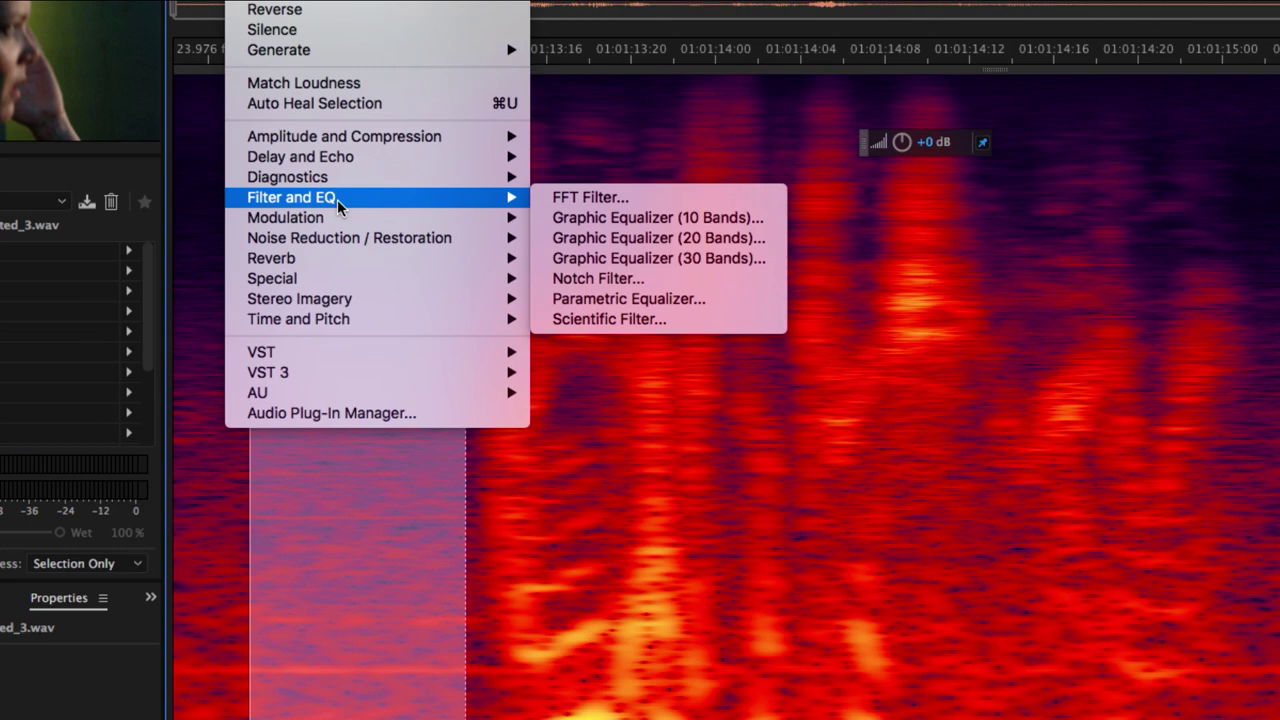
mouse_move(358, 229)
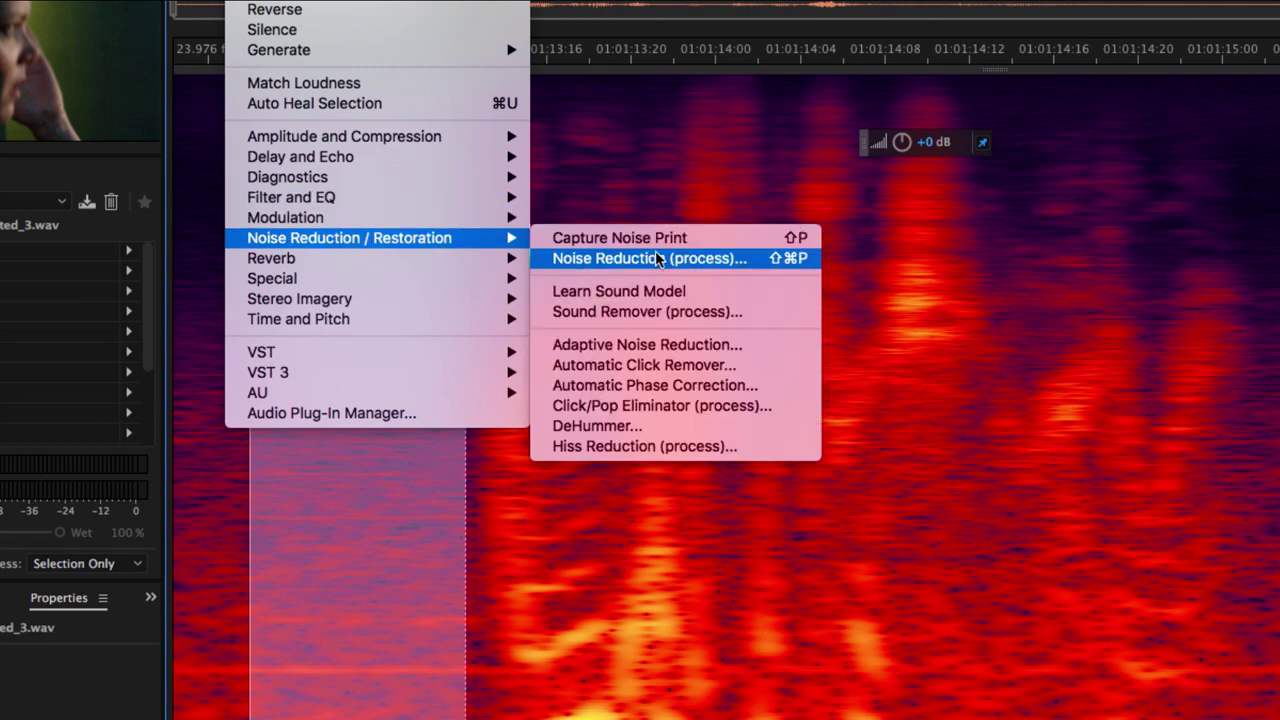
click(697, 262)
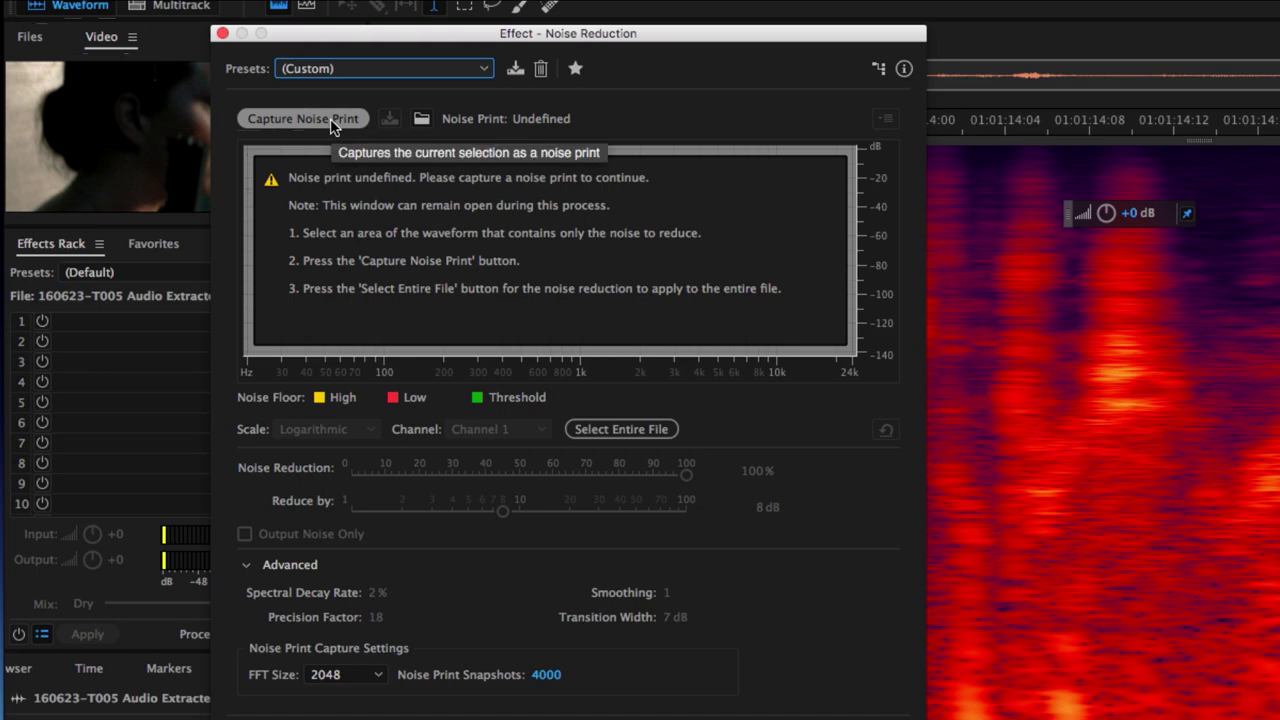
click(333, 120)
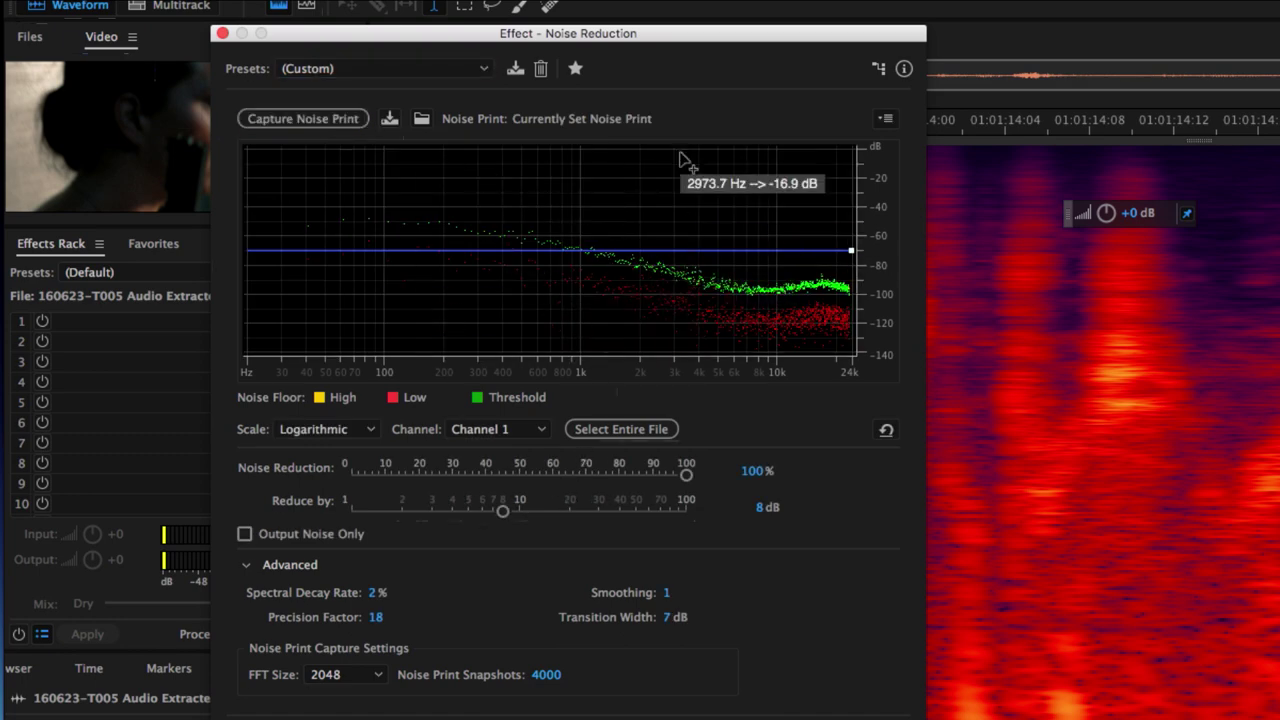
Extend the selection from the noise-only stretch across the whole spoken line, ending just before the next sound.
drag(771, 40, 445, 60)
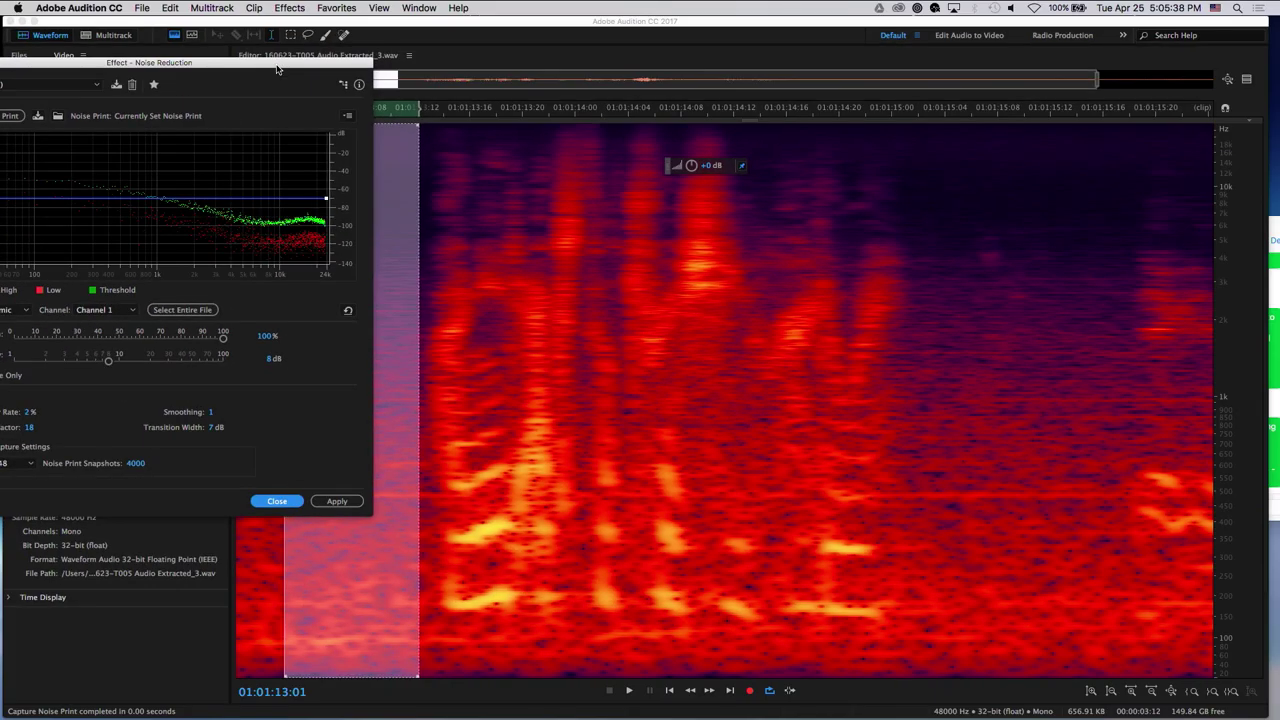
shift+click(1105, 305)
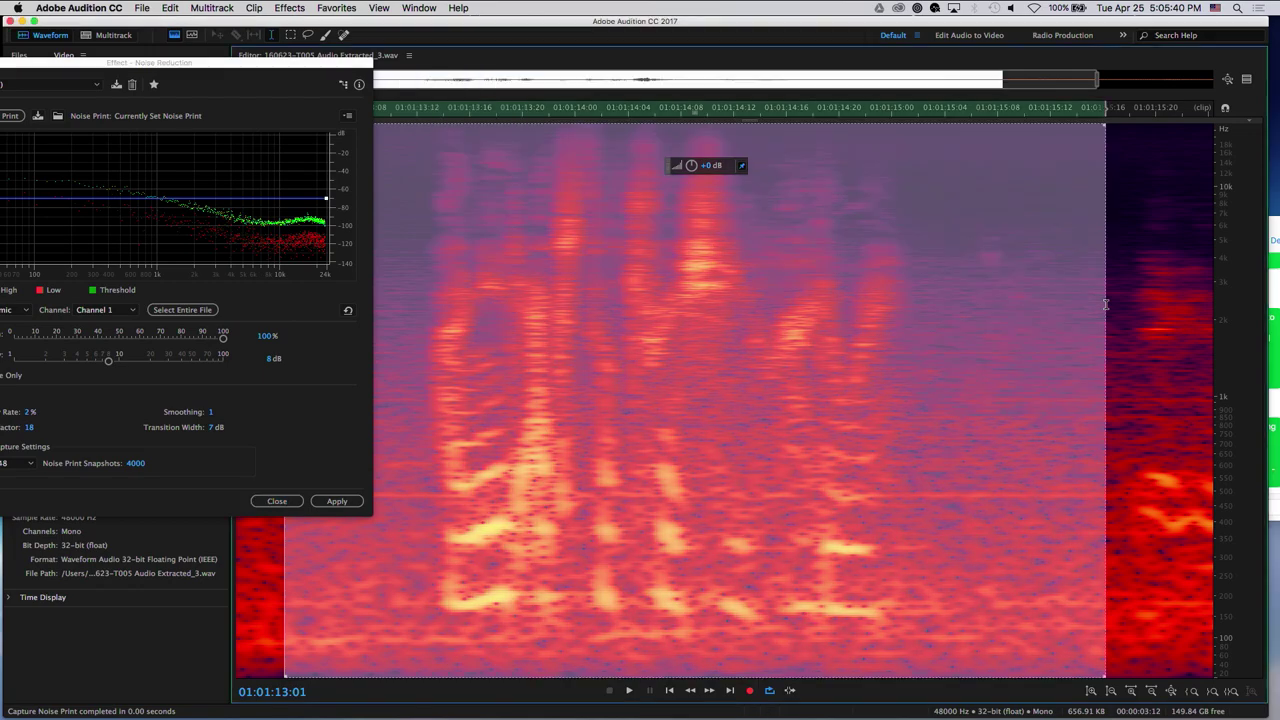
drag(269, 70, 665, 98)
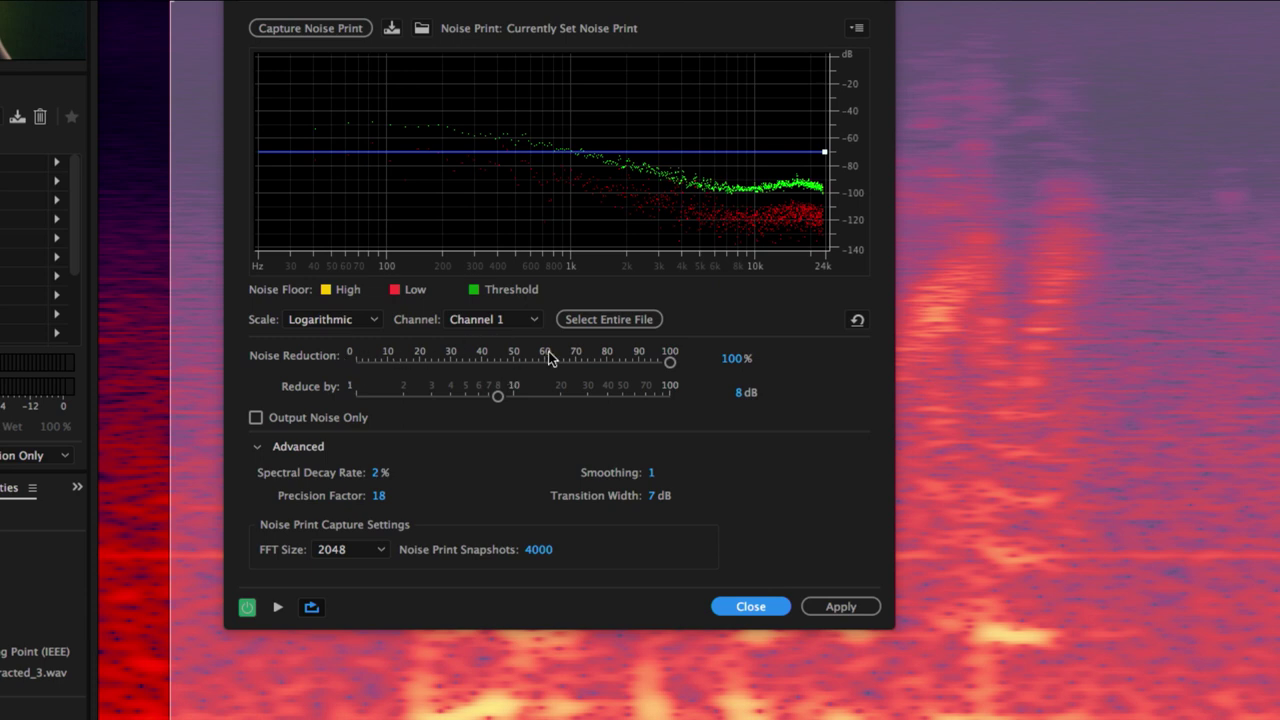
Keep Noise Reduction at 100%, set Reduce By to 12 dB and preview the selected line.
drag(670, 362, 680, 388)
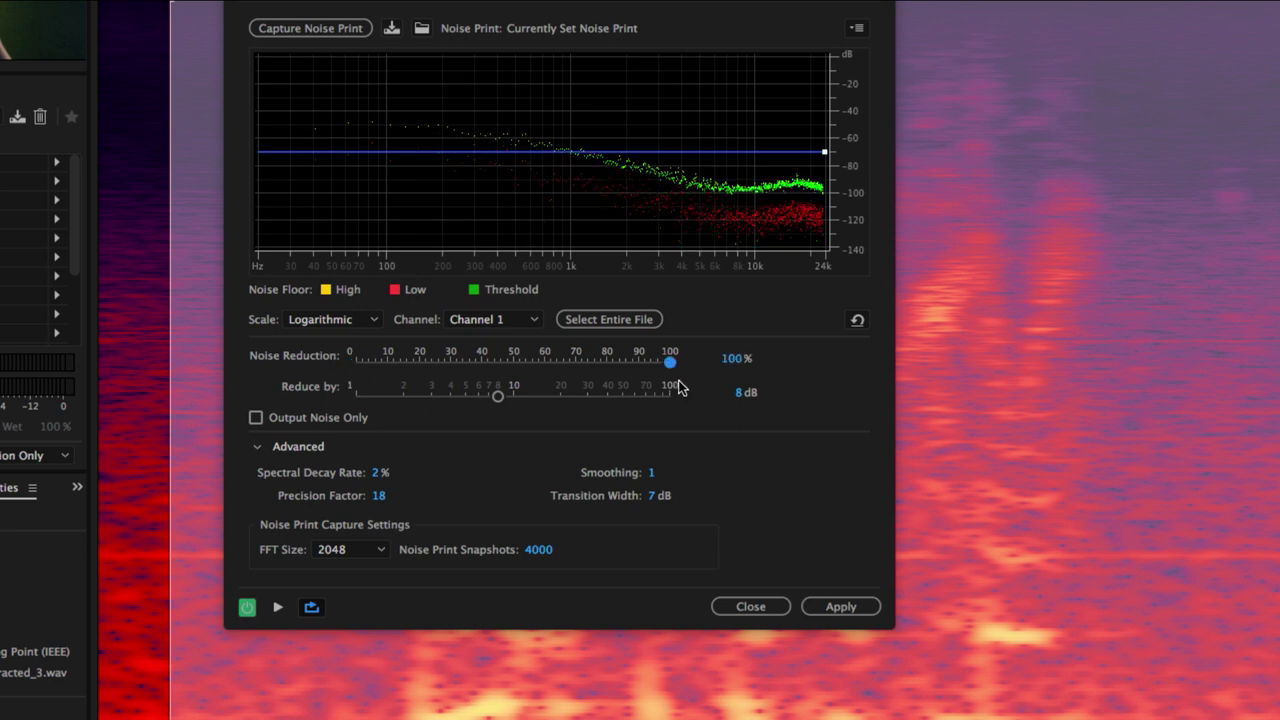
drag(498, 400, 526, 401)
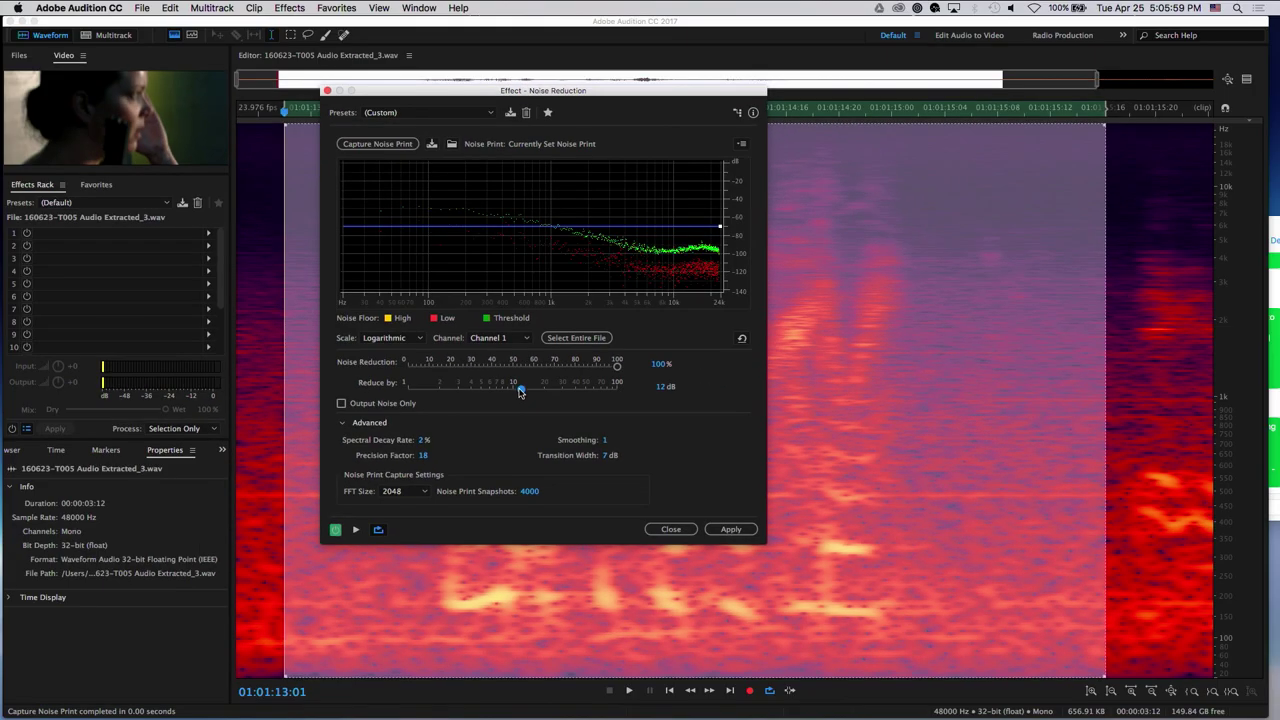
key(space)
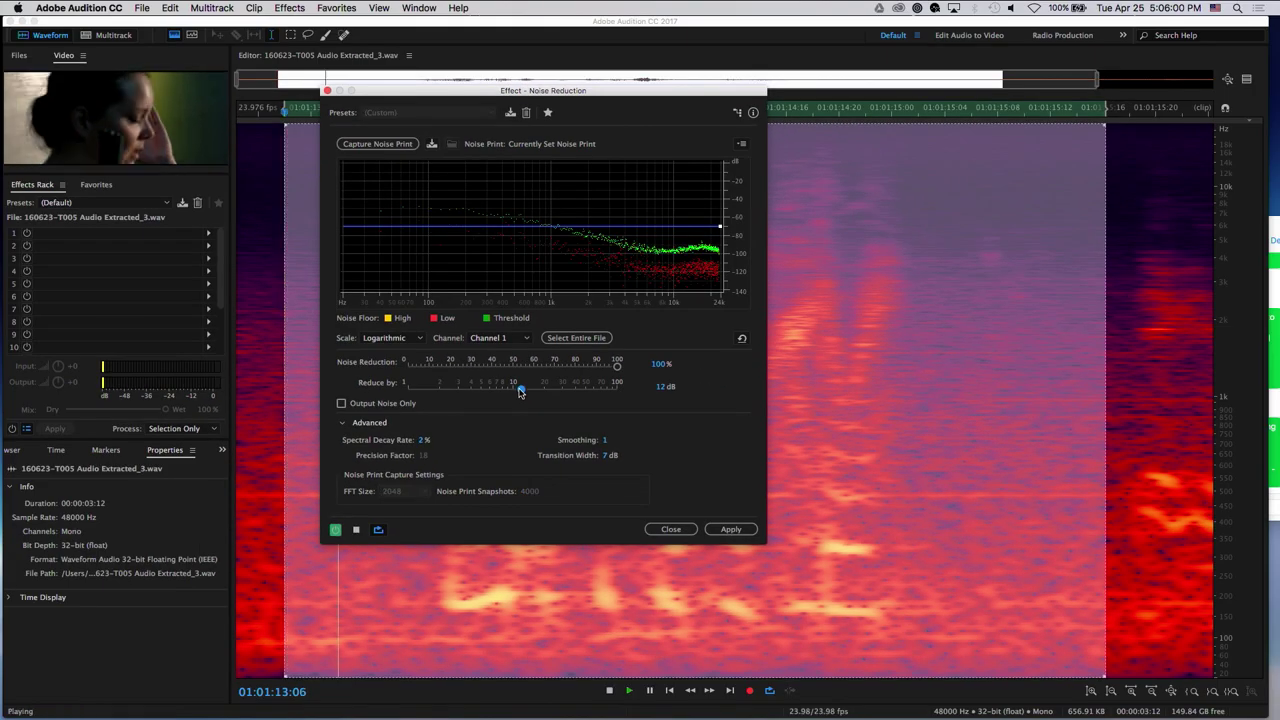
drag(616, 92, 261, 62)
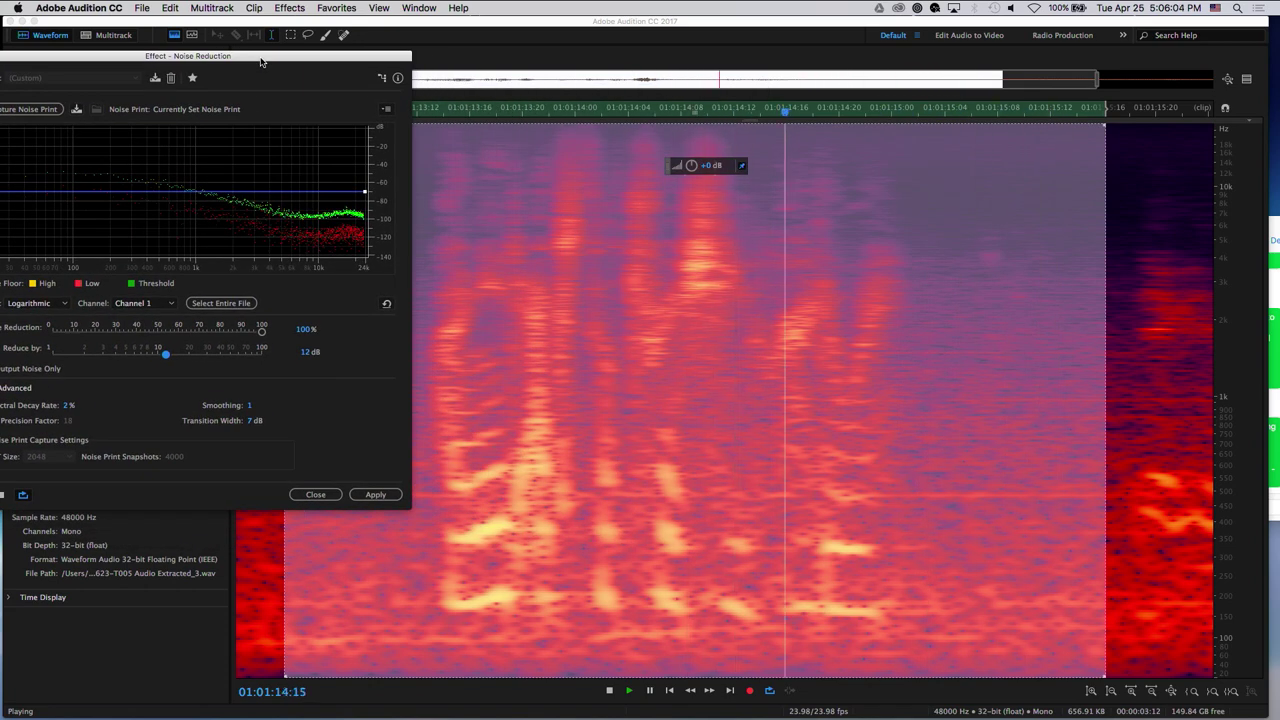
key(space)
drag(261, 62, 449, 62)
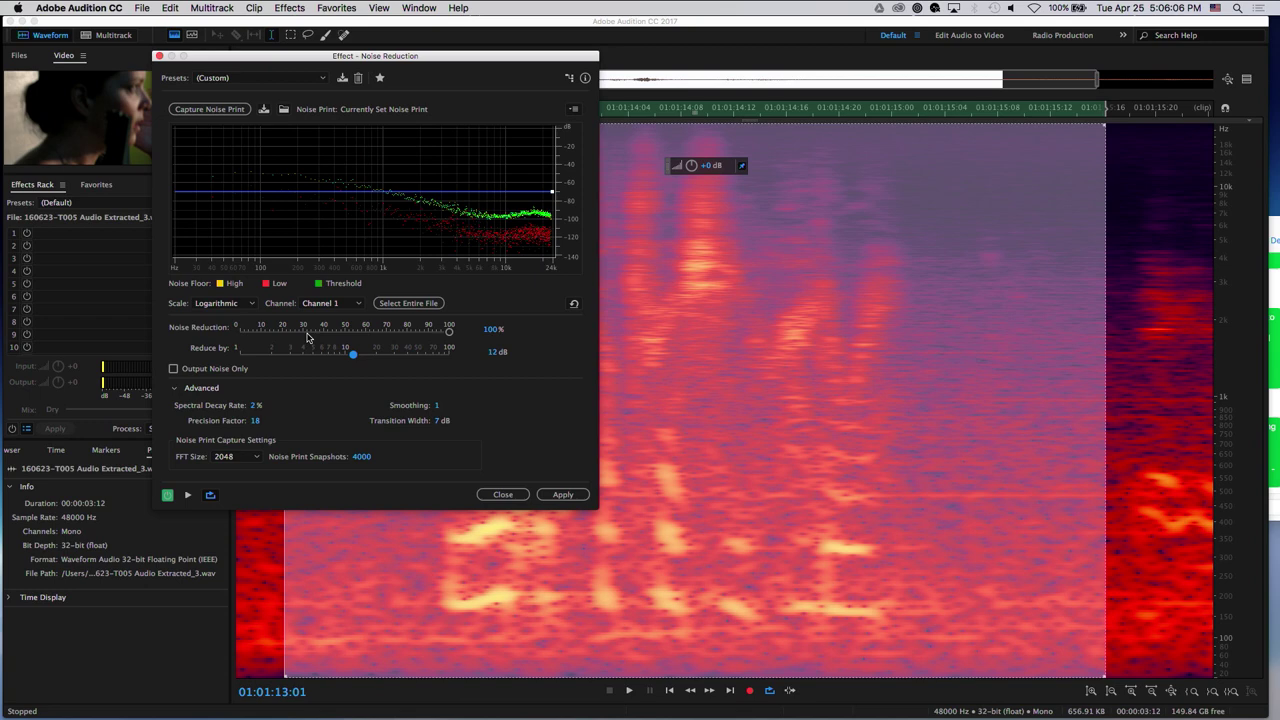
Preview the selected line with the noise reduction bypassed and with it enabled to compare the two.
click(188, 495)
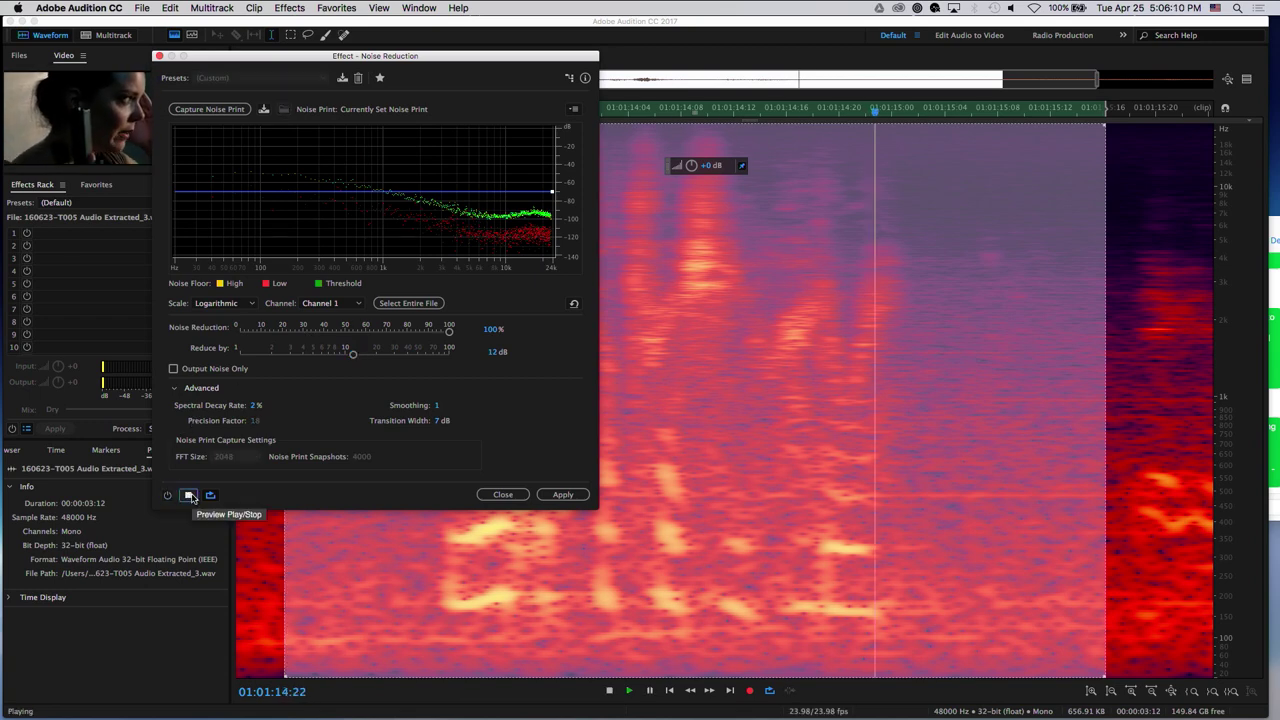
click(189, 495)
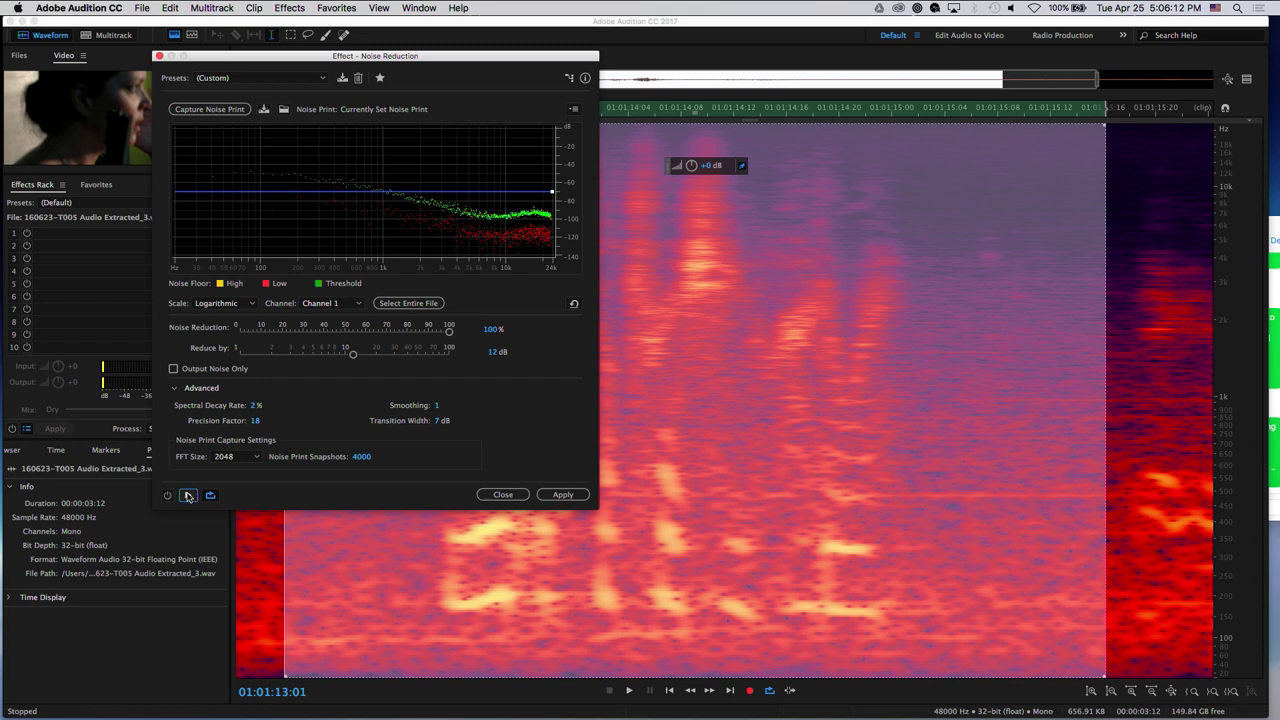
click(188, 495)
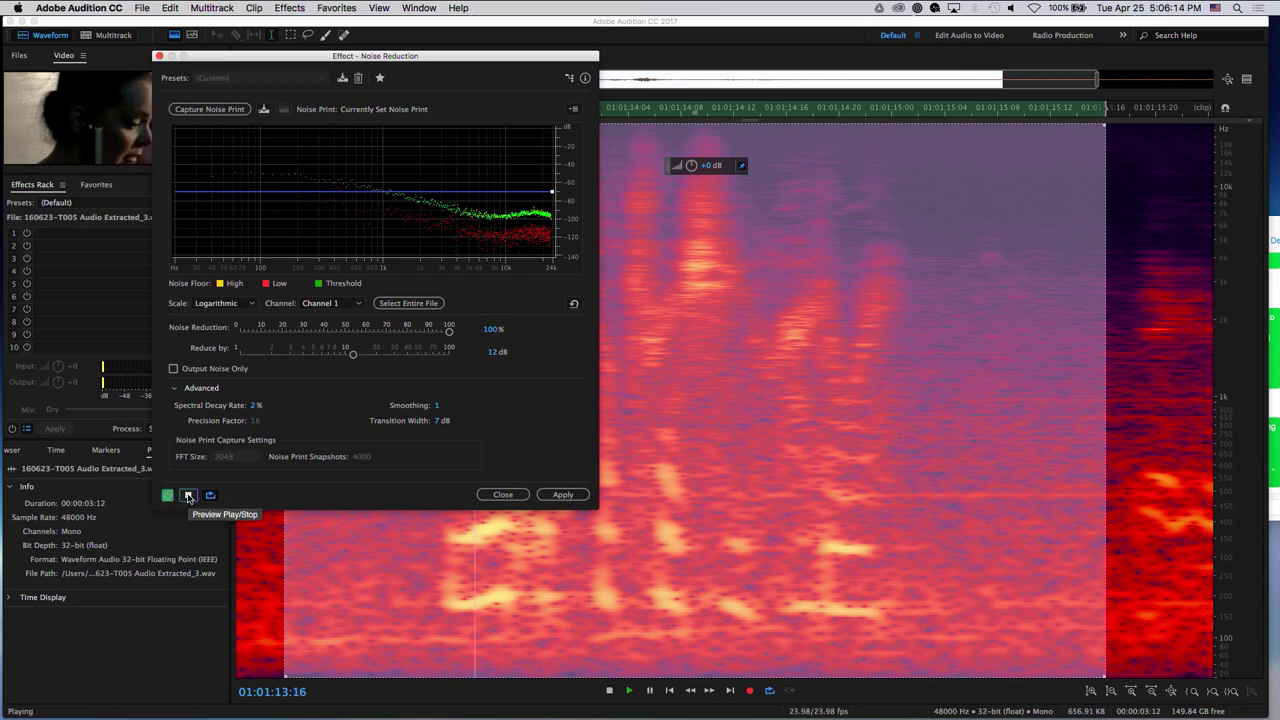
click(188, 496)
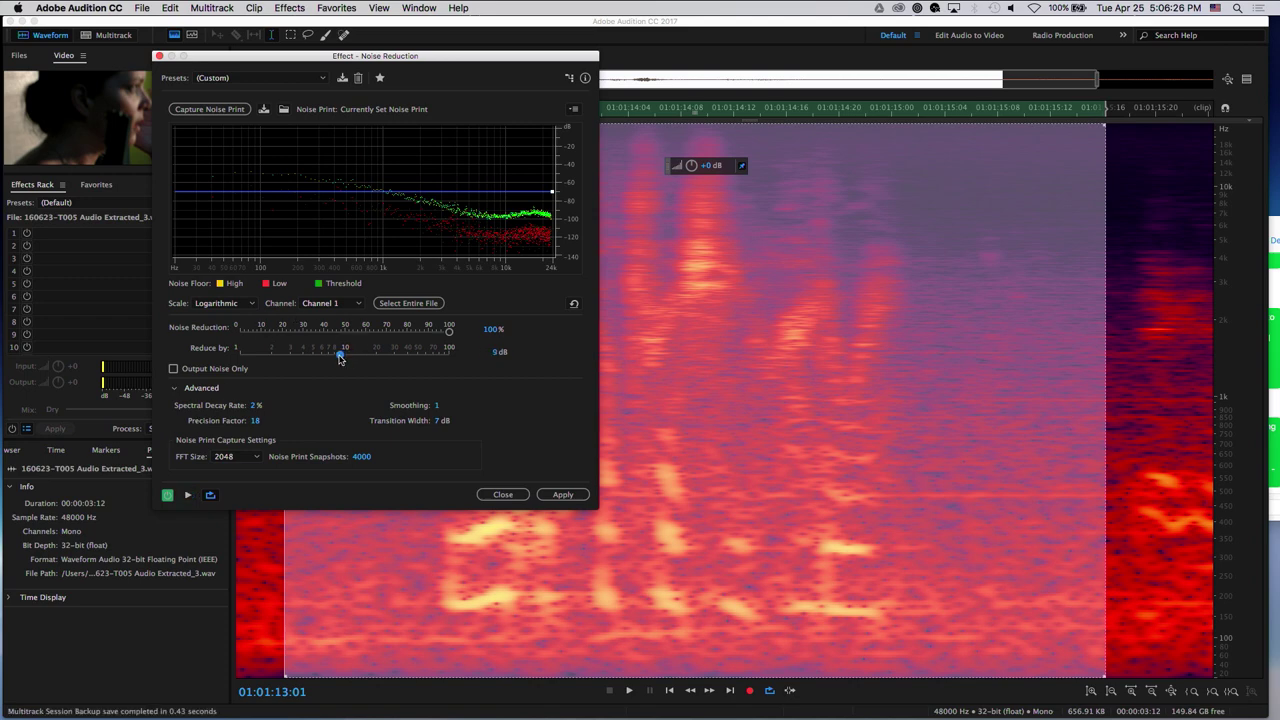
Set Reduce By to 8.2 dB, preview the line and apply the noise reduction to the selection.
key(space)
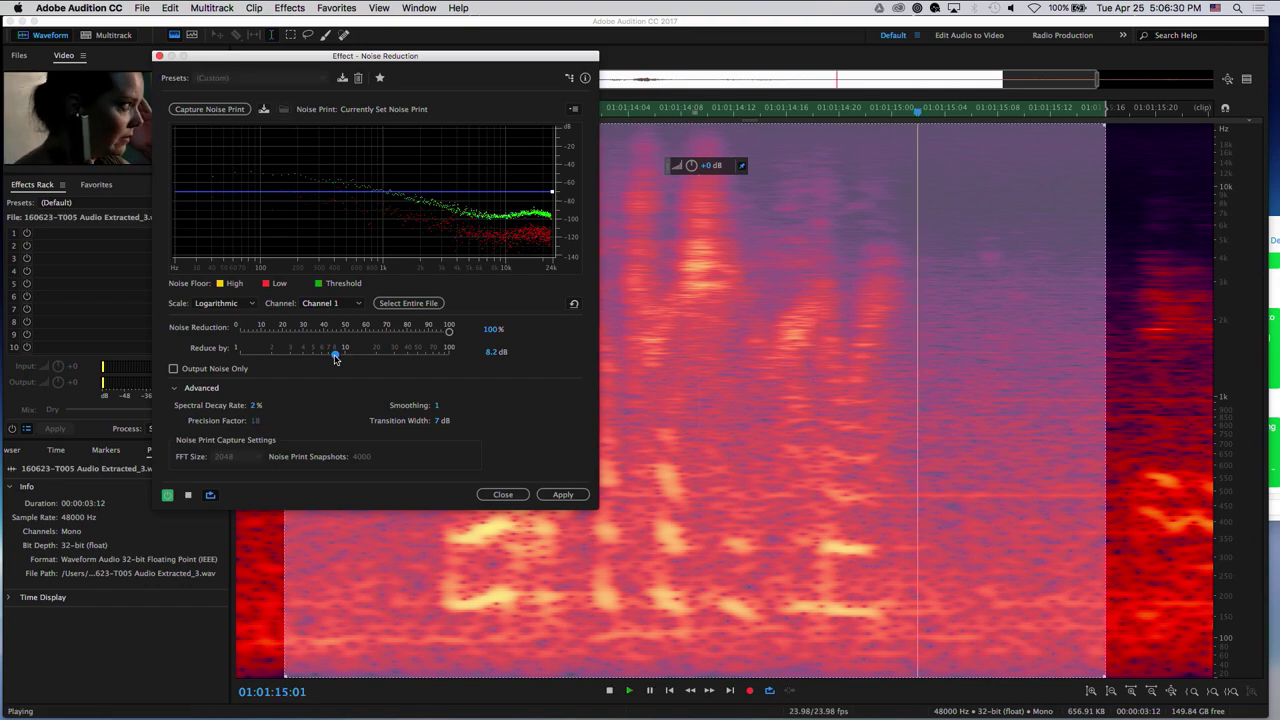
key(space)
click(563, 494)
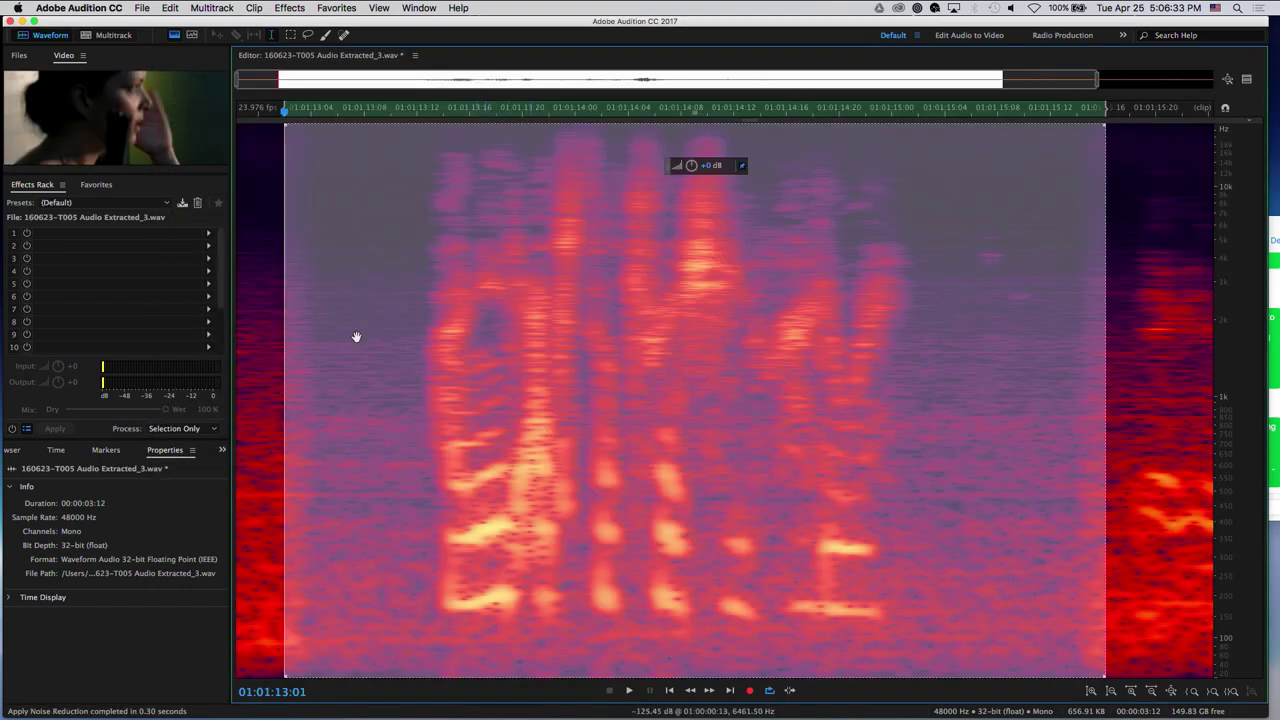
Deselect the audio, return to the multitrack session and unsolo the Mark VO Effecte, Becky ADR and Becky Set Sound tracks.
click(268, 300)
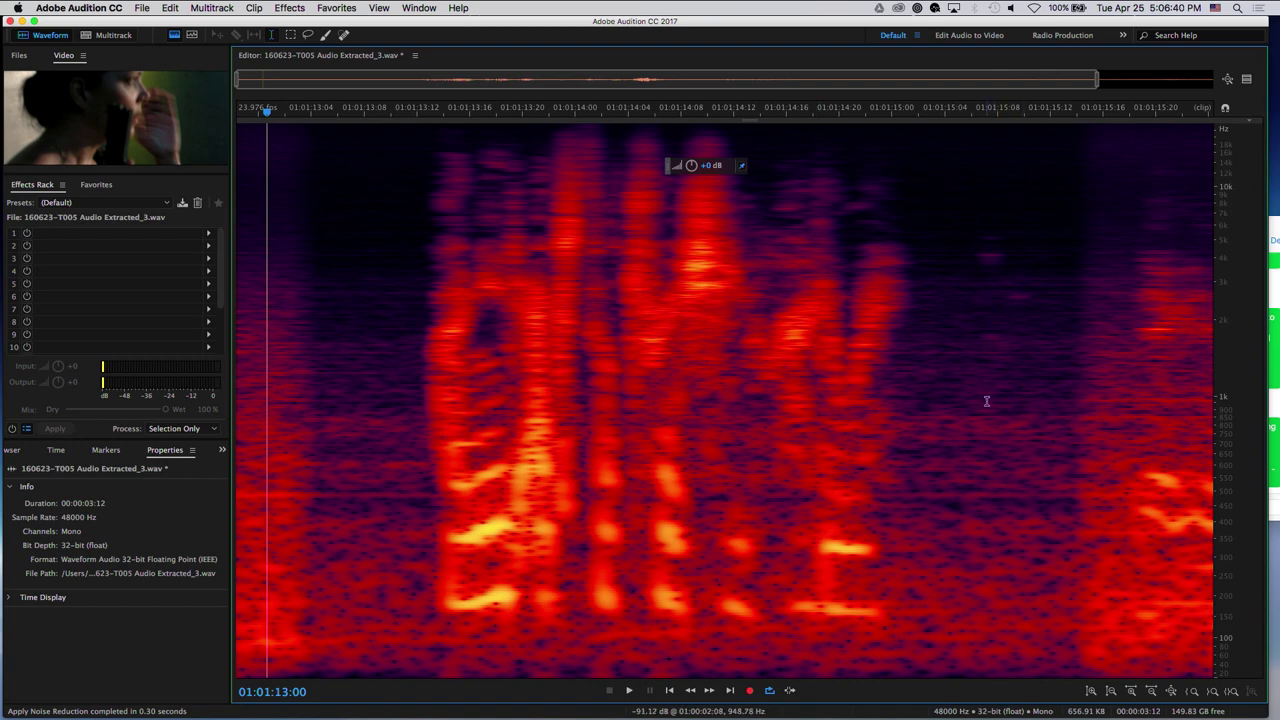
key(8)
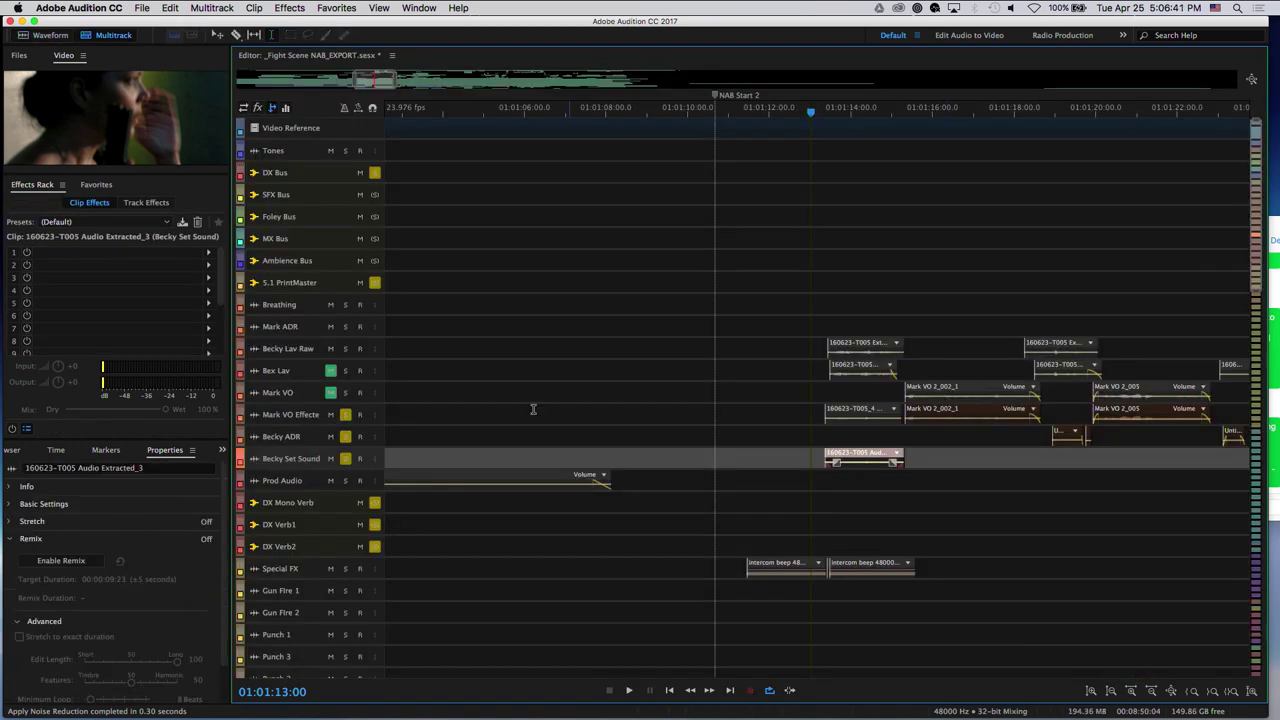
click(345, 414)
click(345, 436)
click(345, 458)
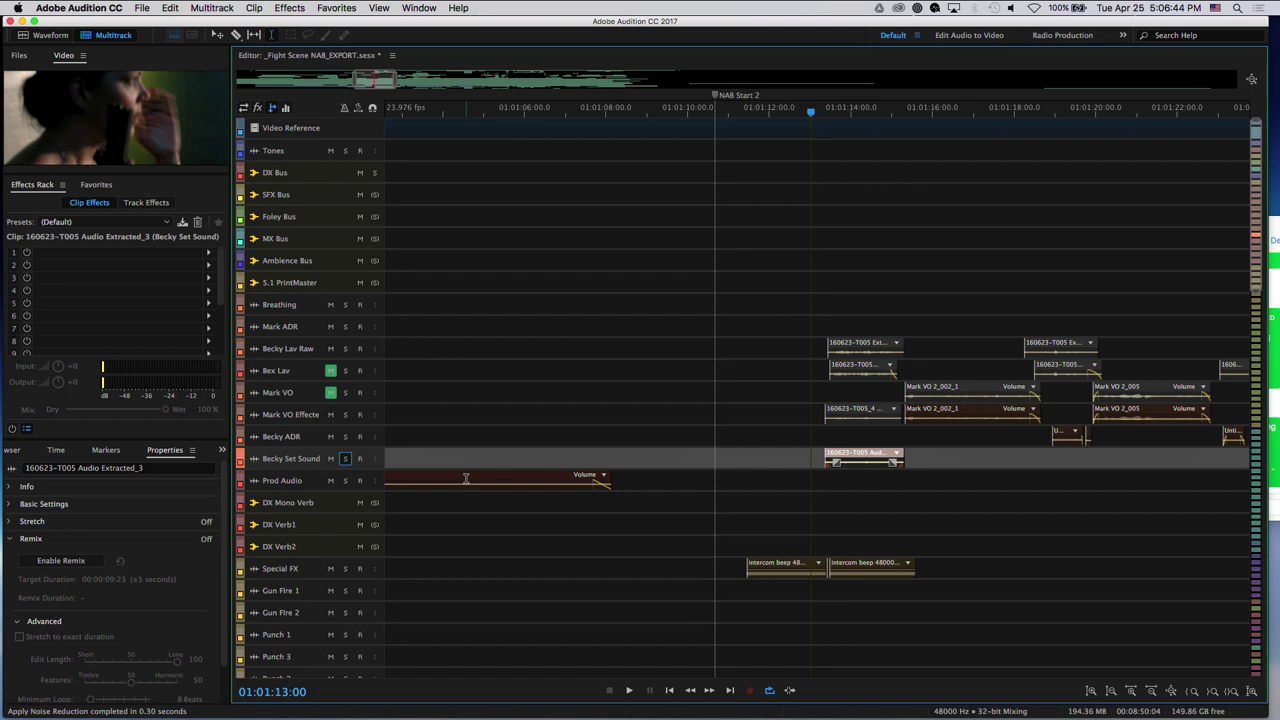
Play the cleaned Becky Set Sound line from 01:01:13:00 and the Becky ADR line from 01:01:18:15 to compare them.
key(space)
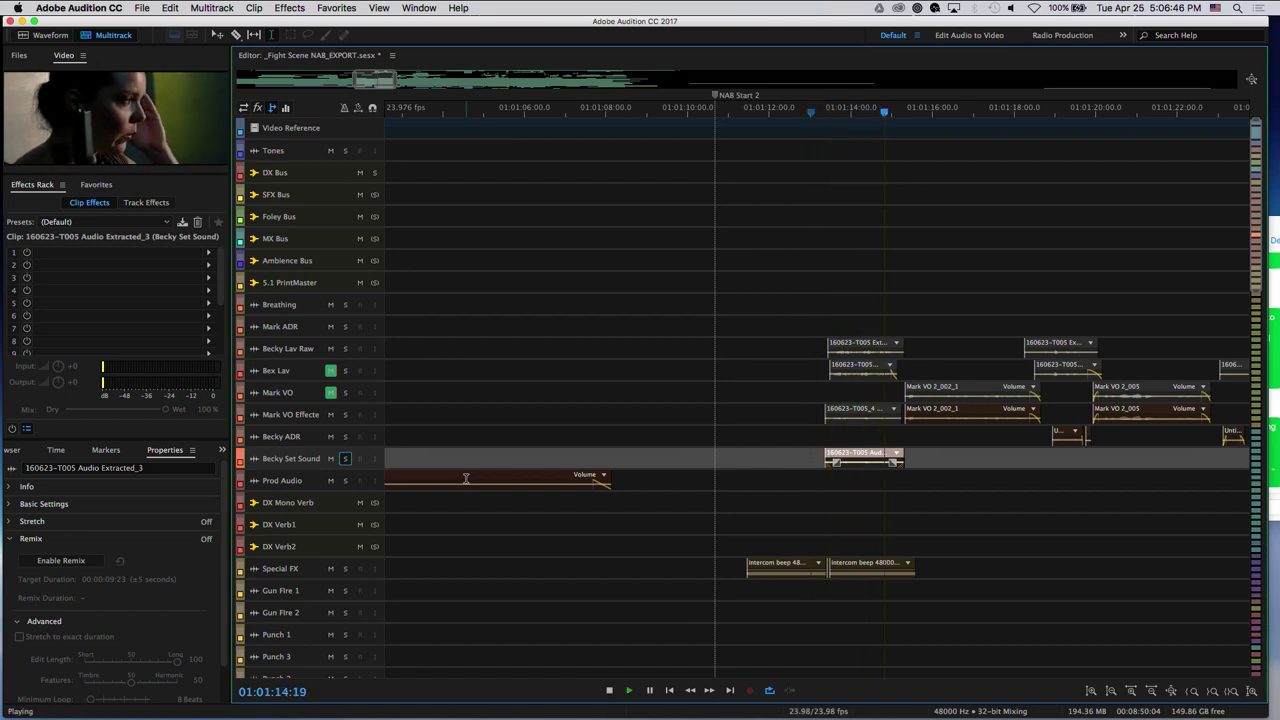
key(space)
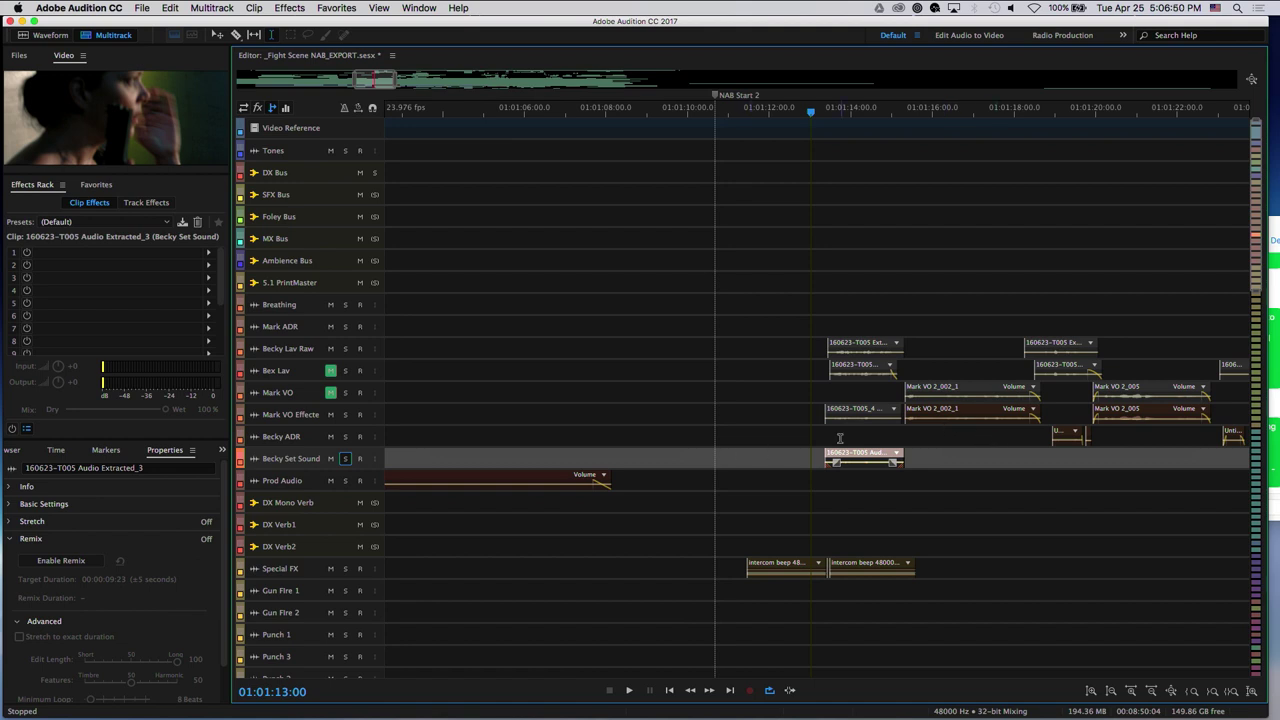
click(789, 435)
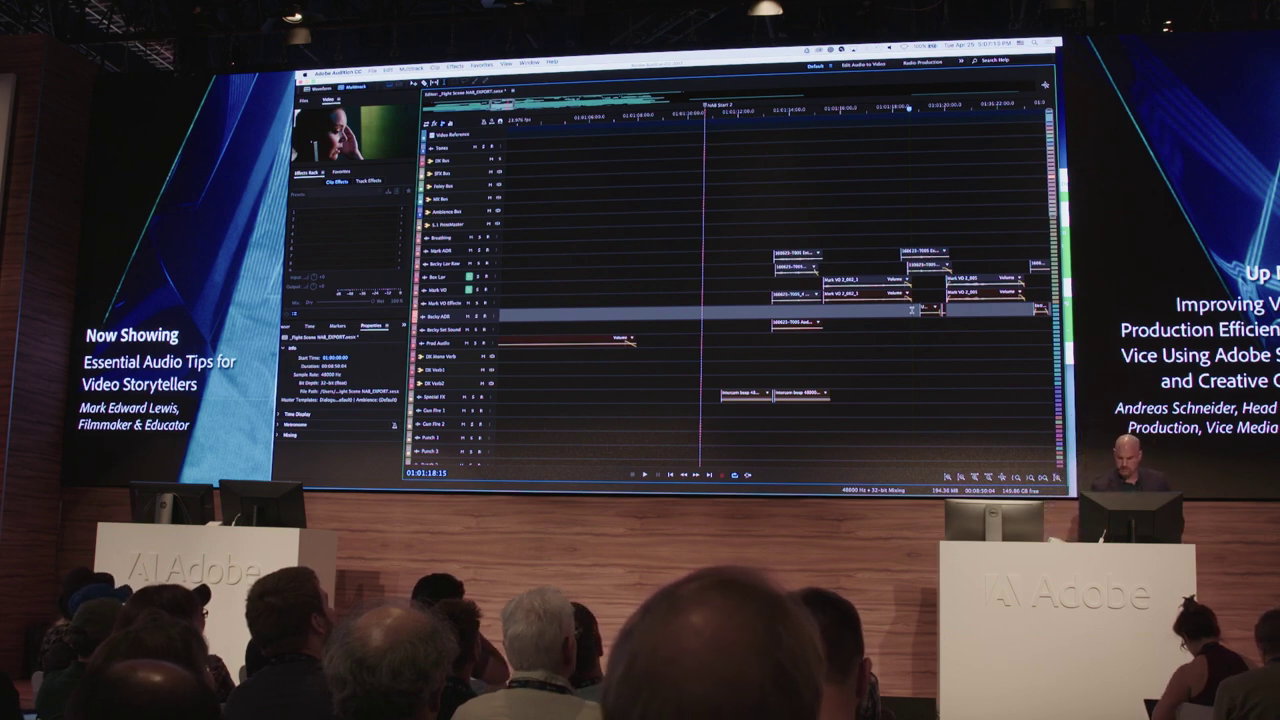
key(space)
key(space)
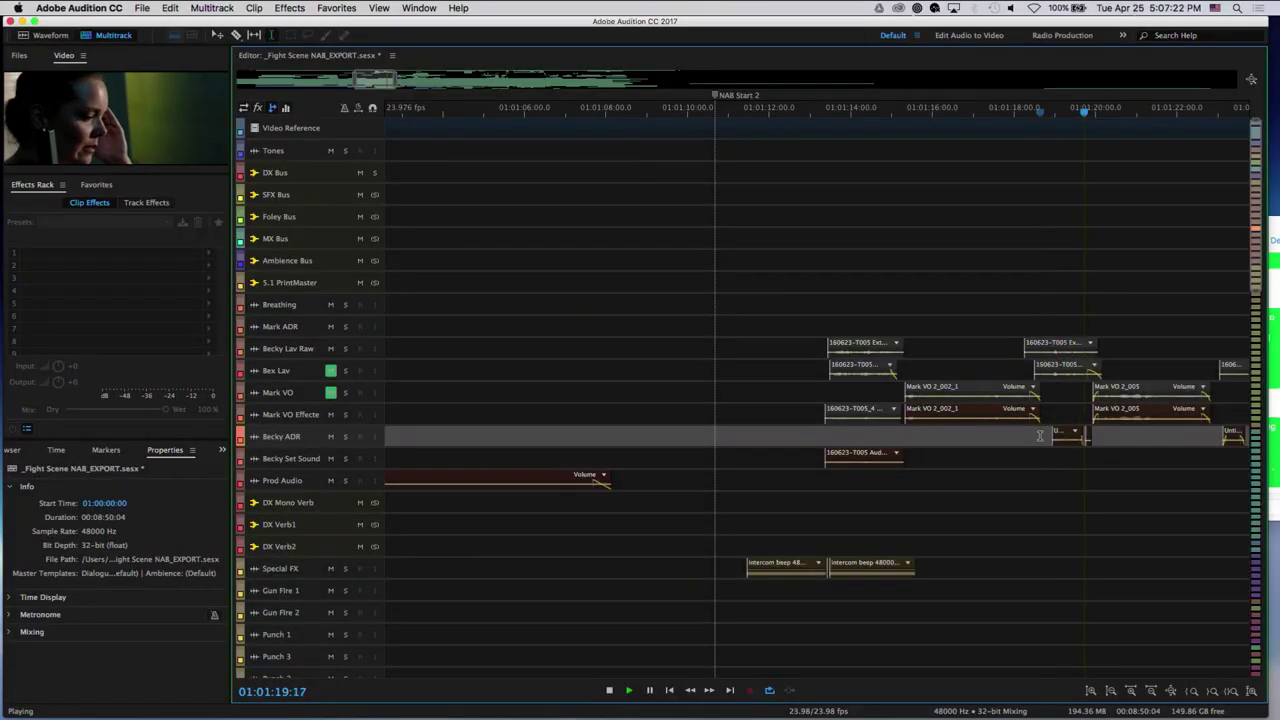
key(space)
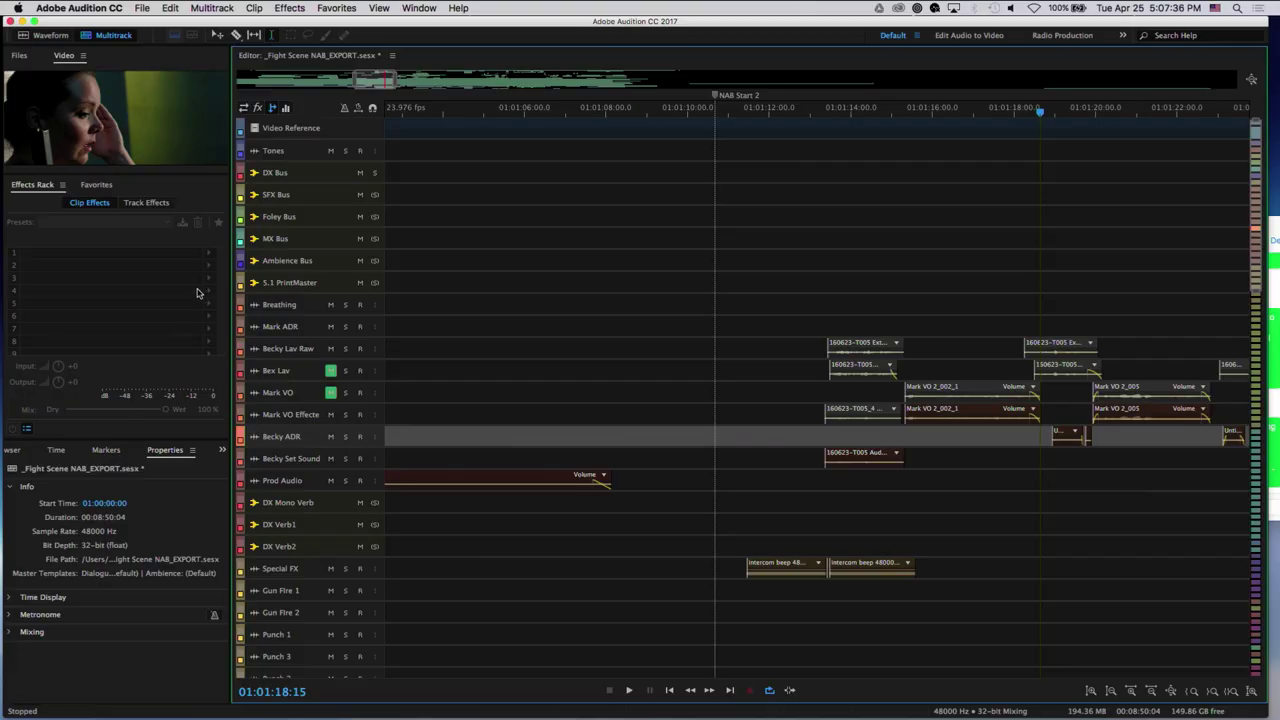
Compare the Becky ADR track effects with the clip effects in the Effects Rack, finishing on the clip effects.
click(150, 203)
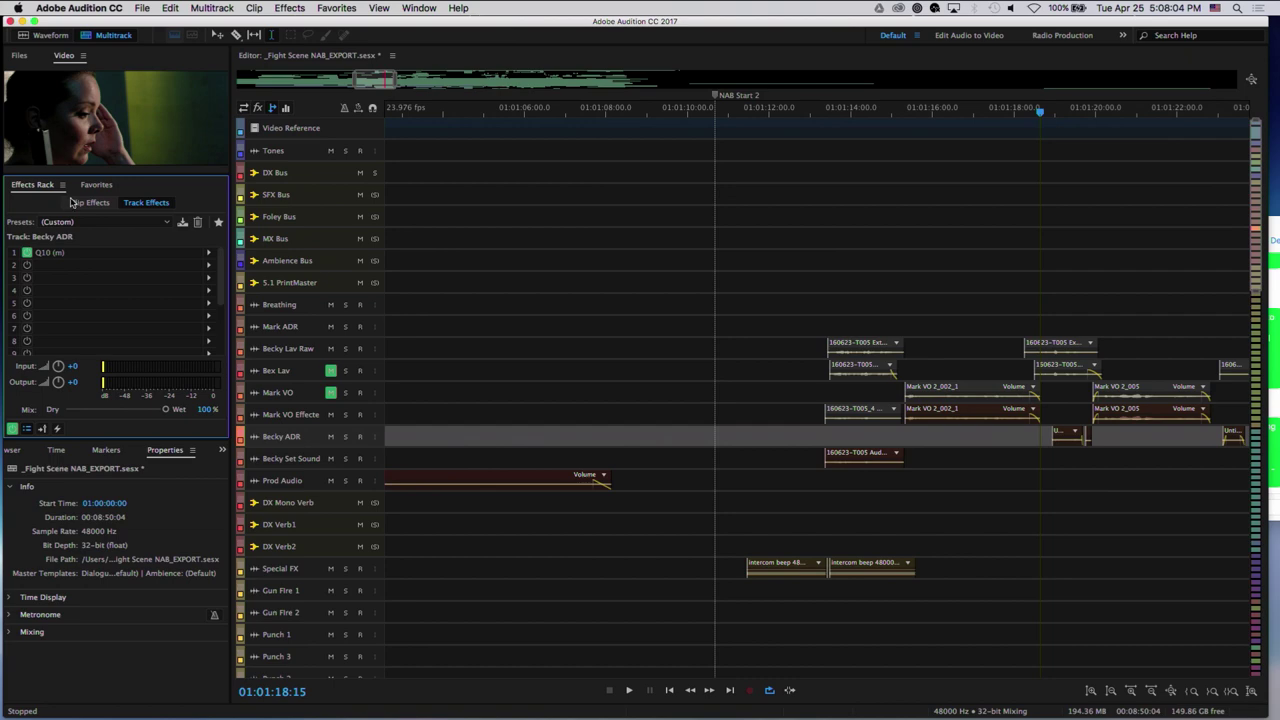
click(88, 212)
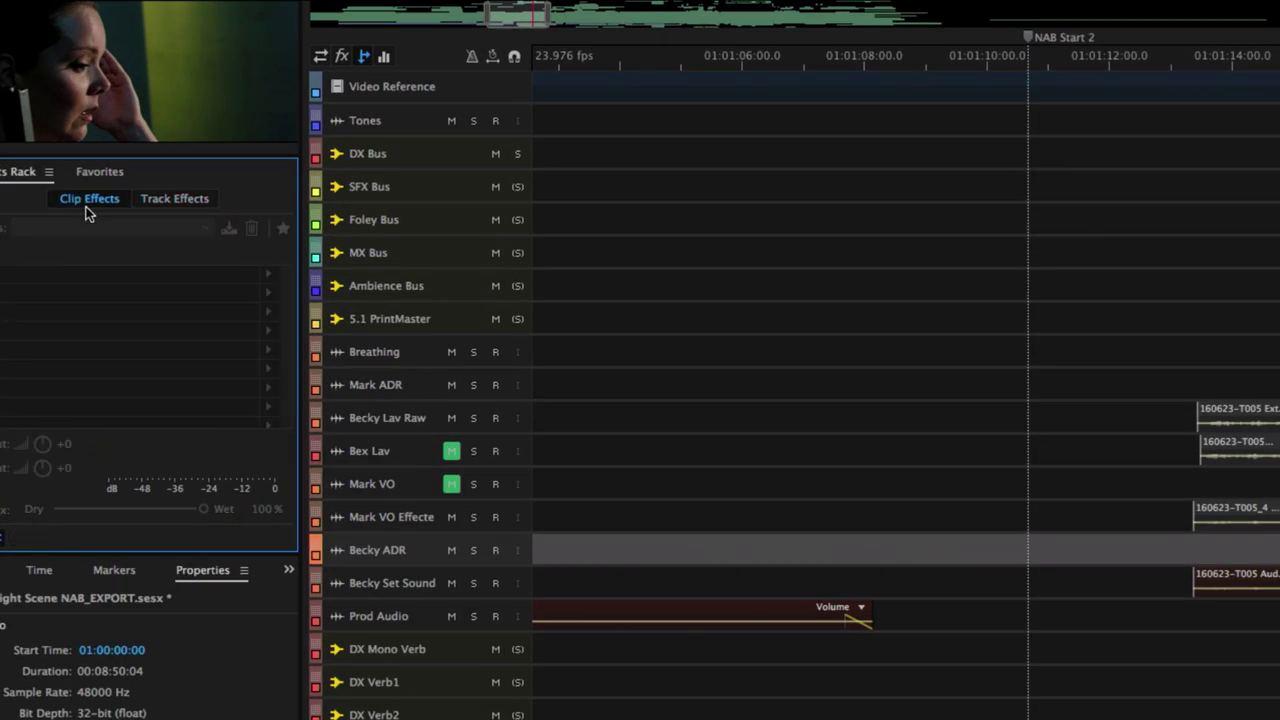
click(180, 201)
click(115, 200)
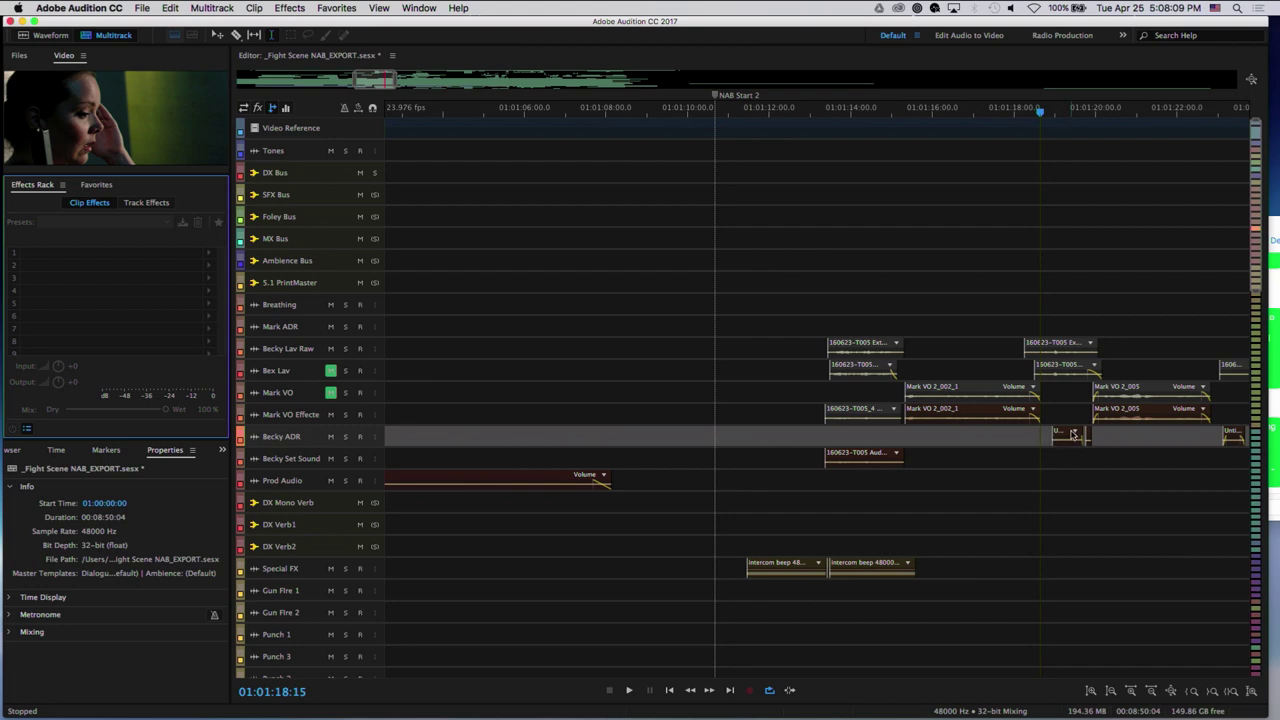
Select the first Becky ADR clip and add the Multiband Compressor as its first clip effect.
right_click(1073, 434)
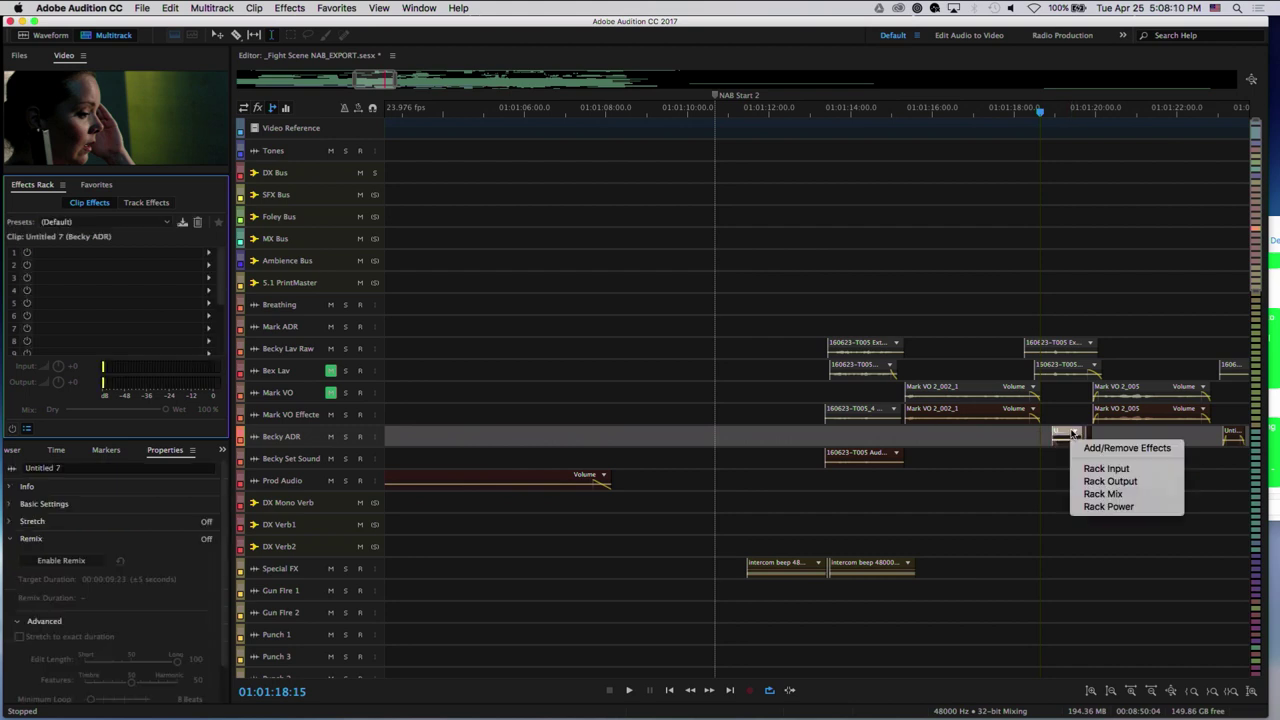
click(1030, 528)
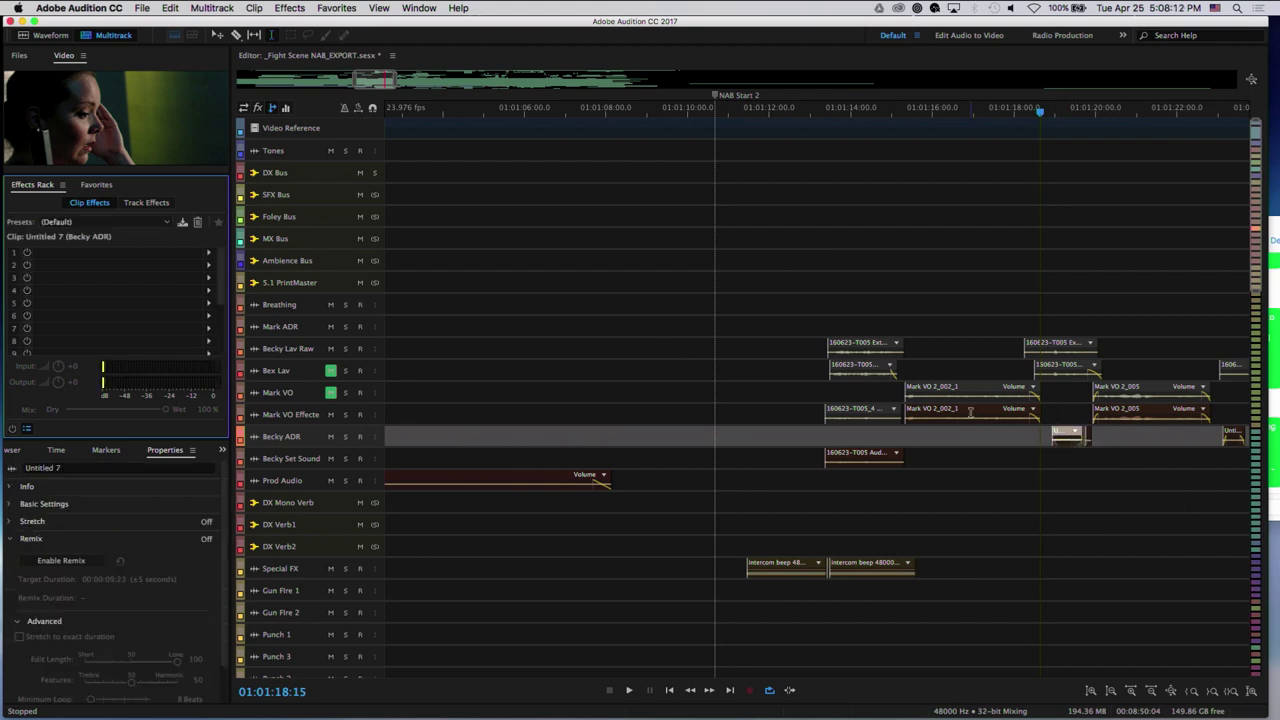
click(207, 258)
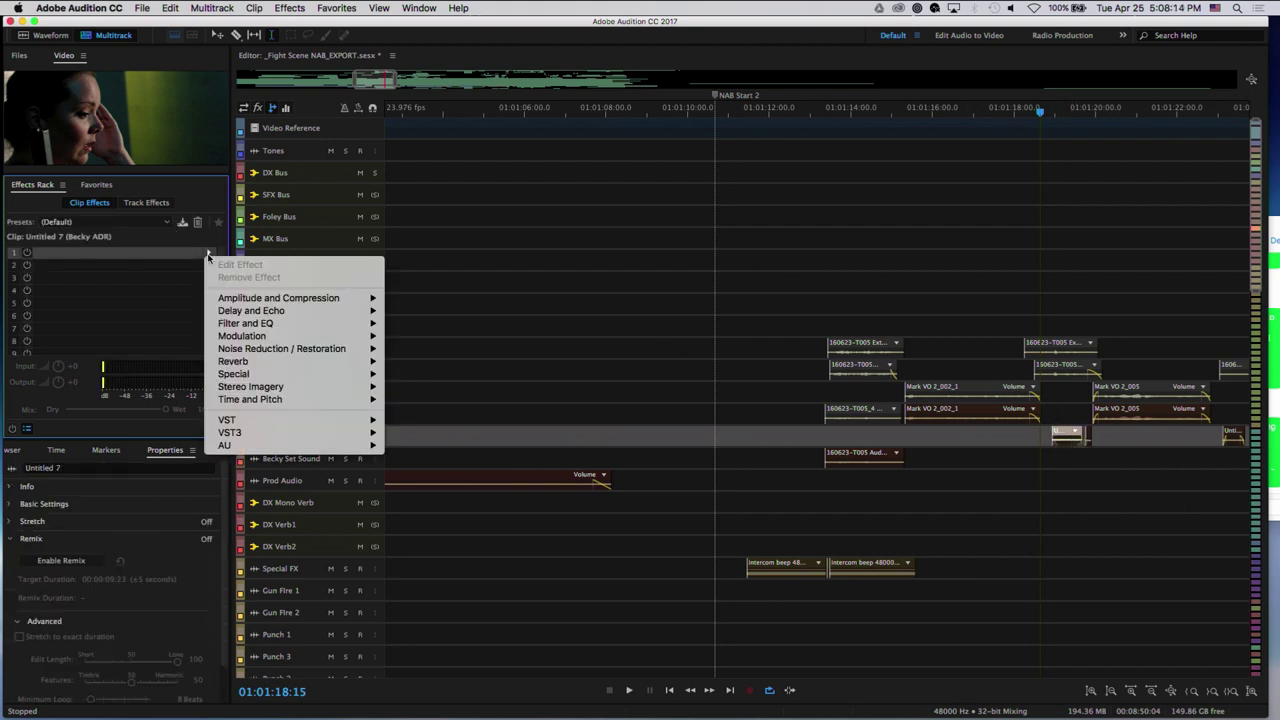
mouse_move(330, 298)
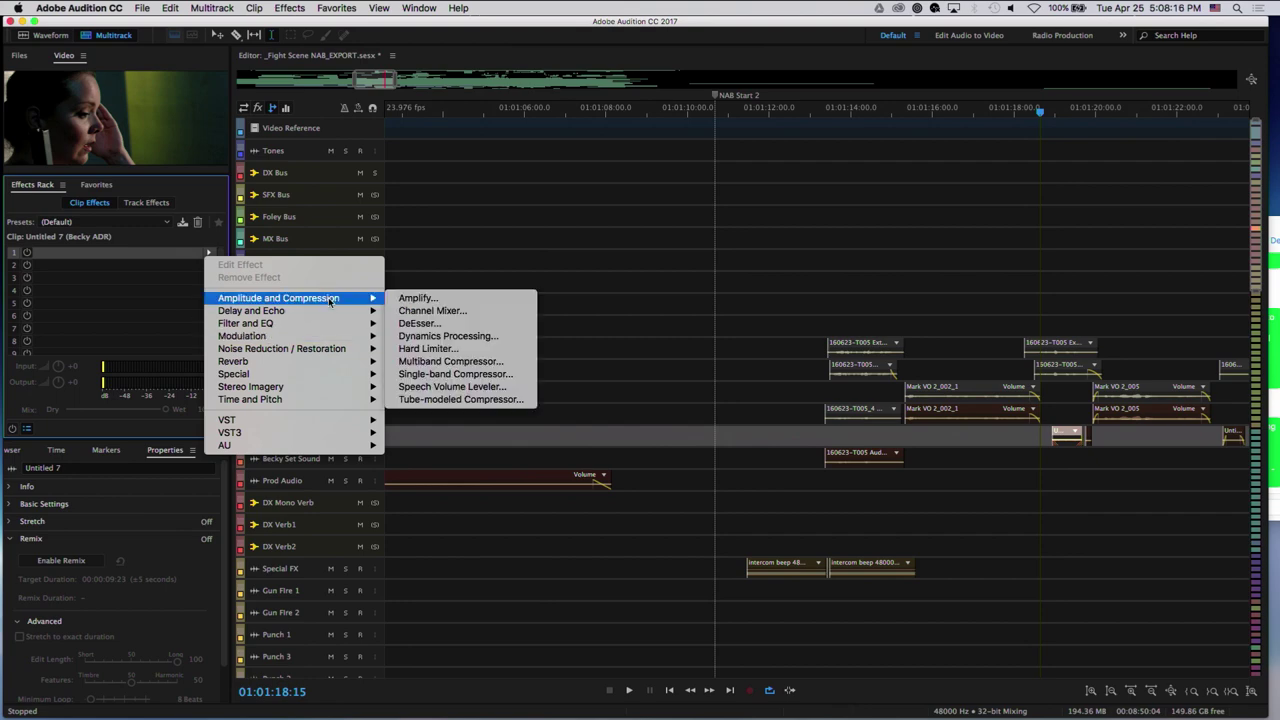
click(440, 362)
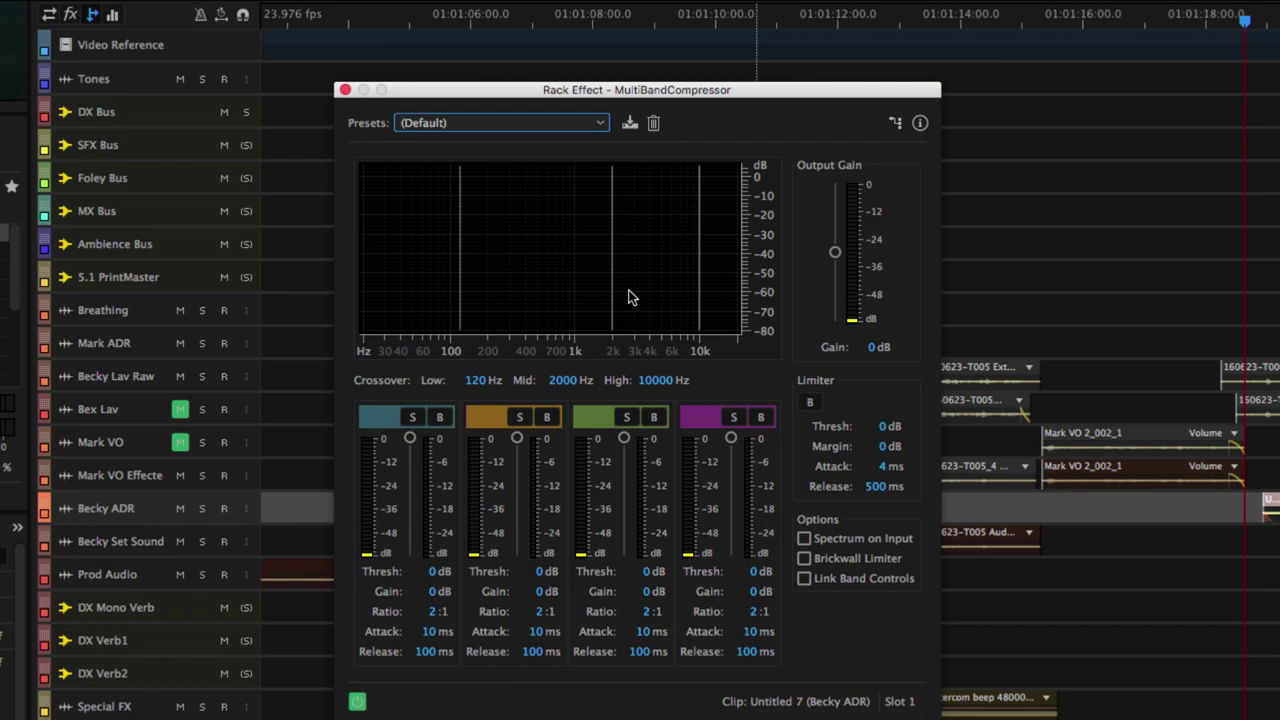
Set the crossovers to 179, 1161.6 and 4228.7 Hz, and link the bands with ratio 6:1, attack 45 ms and release 59 ms.
drag(458, 219, 482, 220)
drag(612, 228, 583, 233)
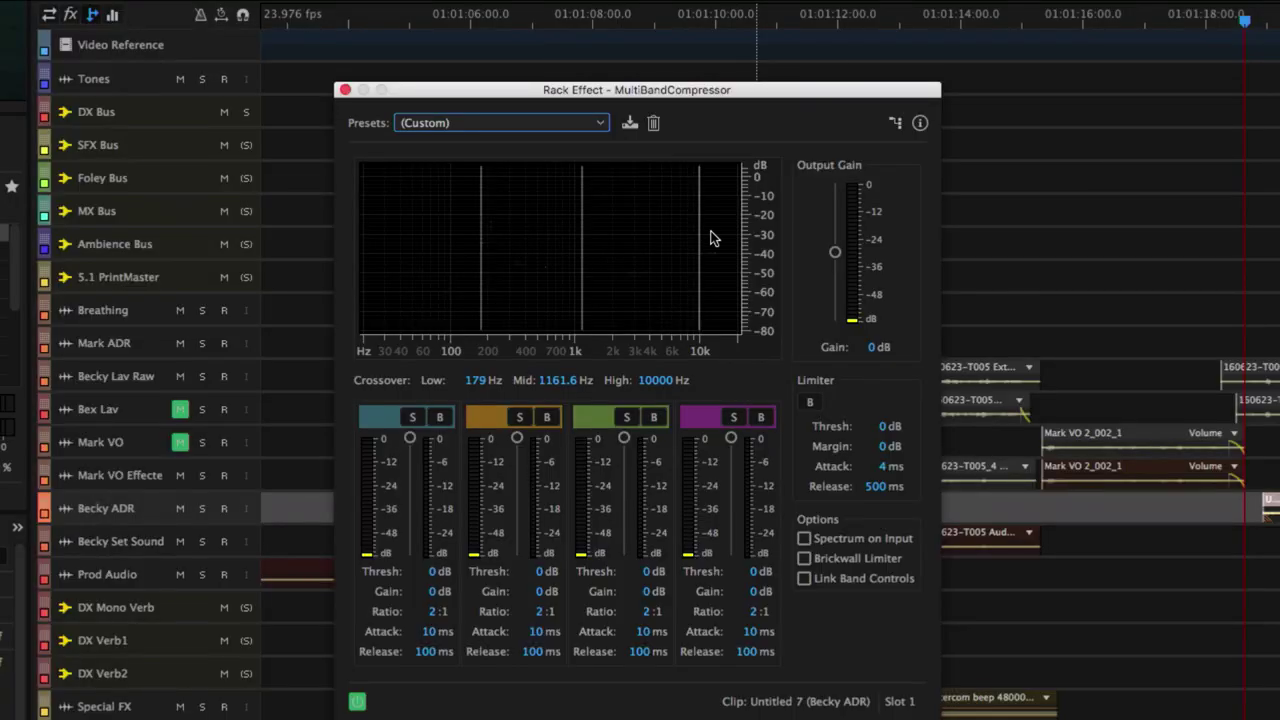
drag(699, 230, 651, 232)
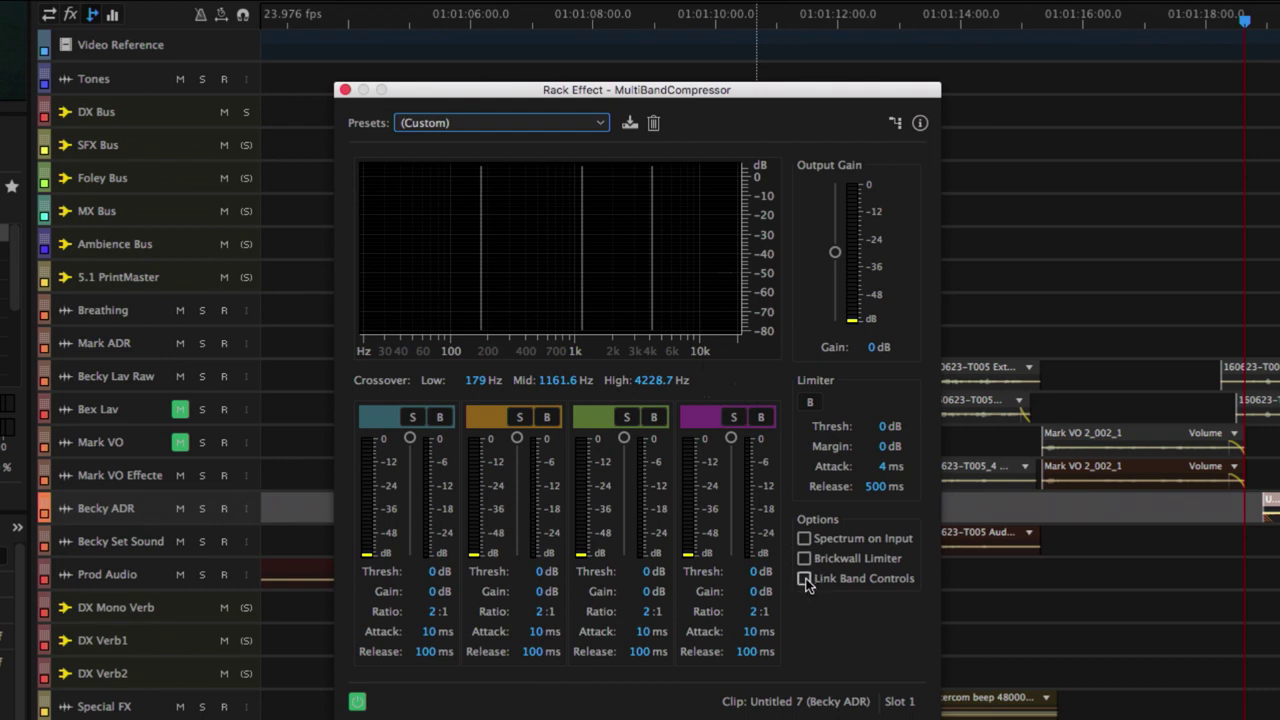
click(804, 579)
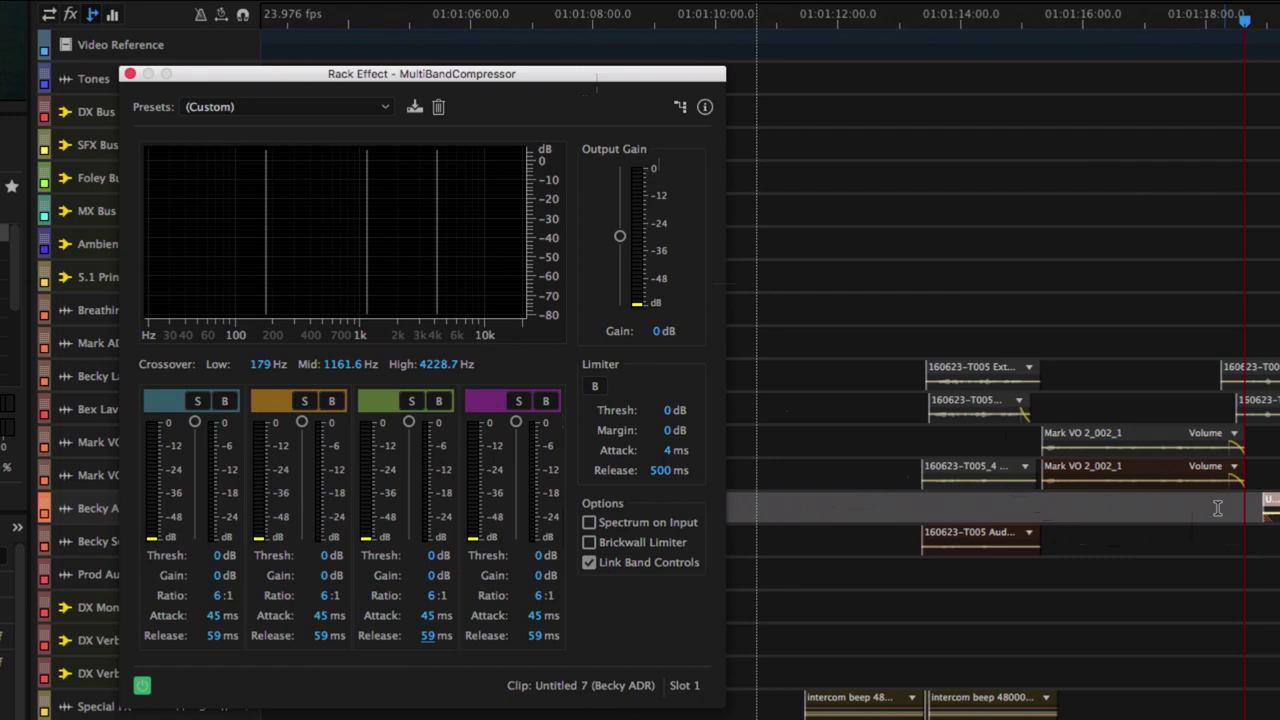
Select the time range around the first Becky ADR clip, starting just before the clip and ending before 01:01:20:00.
shift+click(1198, 508)
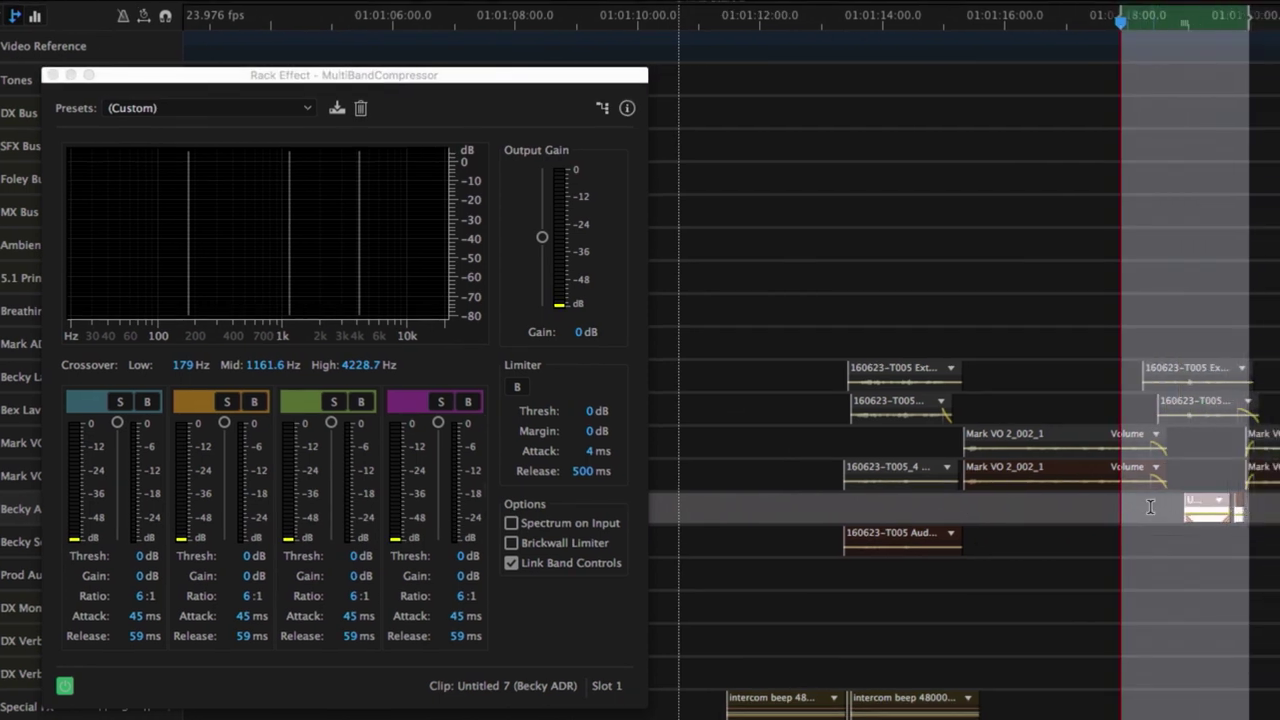
drag(1158, 507, 1245, 455)
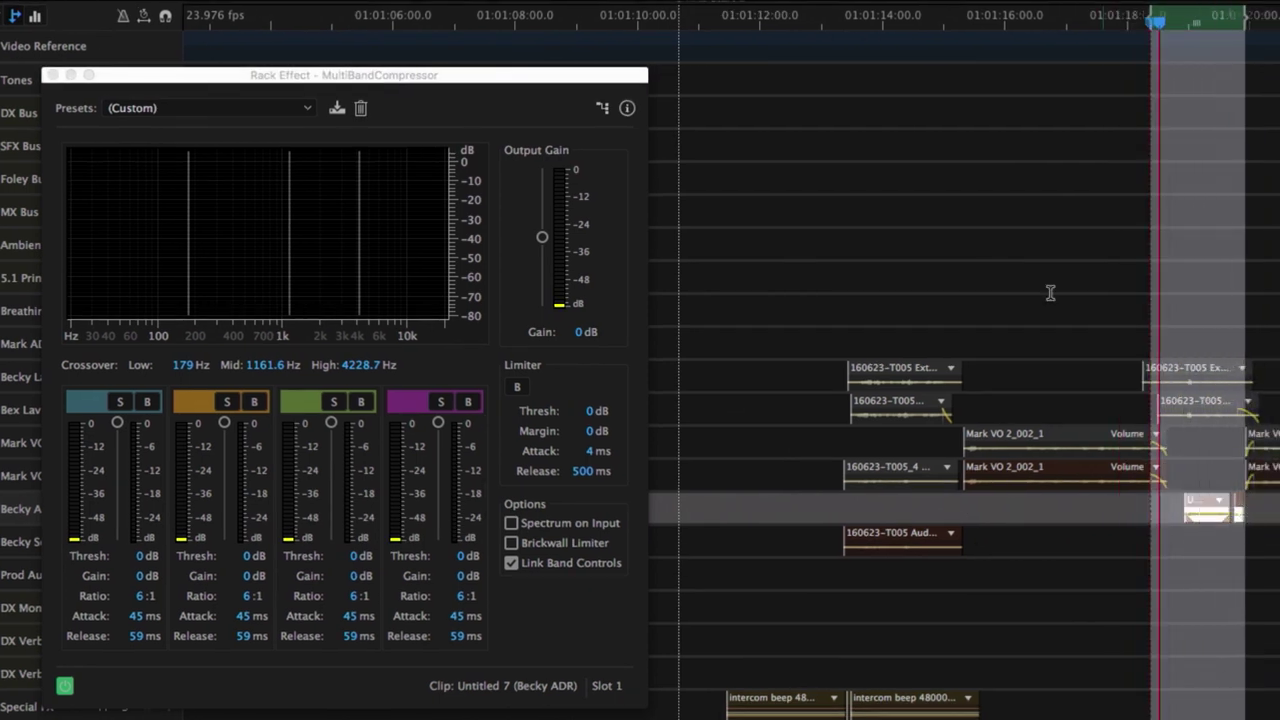
Solo the Becky ADR track while the selected range plays, keeping the Multiband Compressor controls in view.
drag(537, 80, 1082, 241)
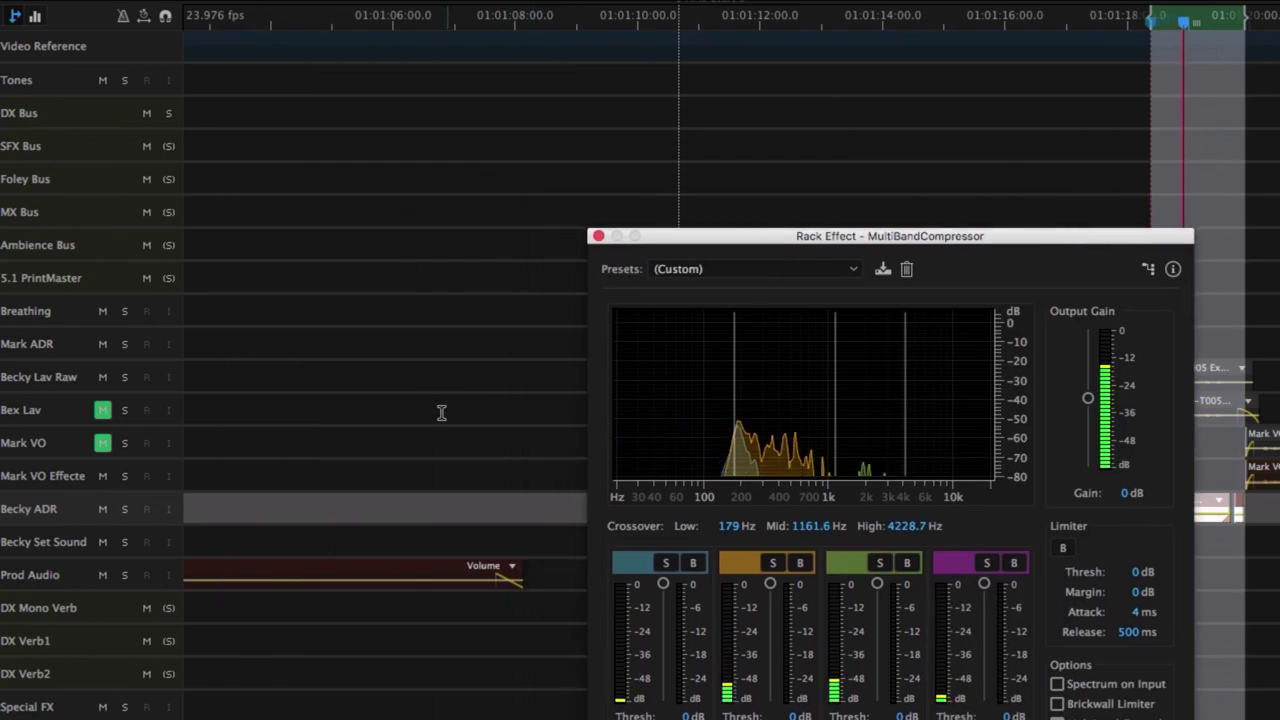
click(124, 509)
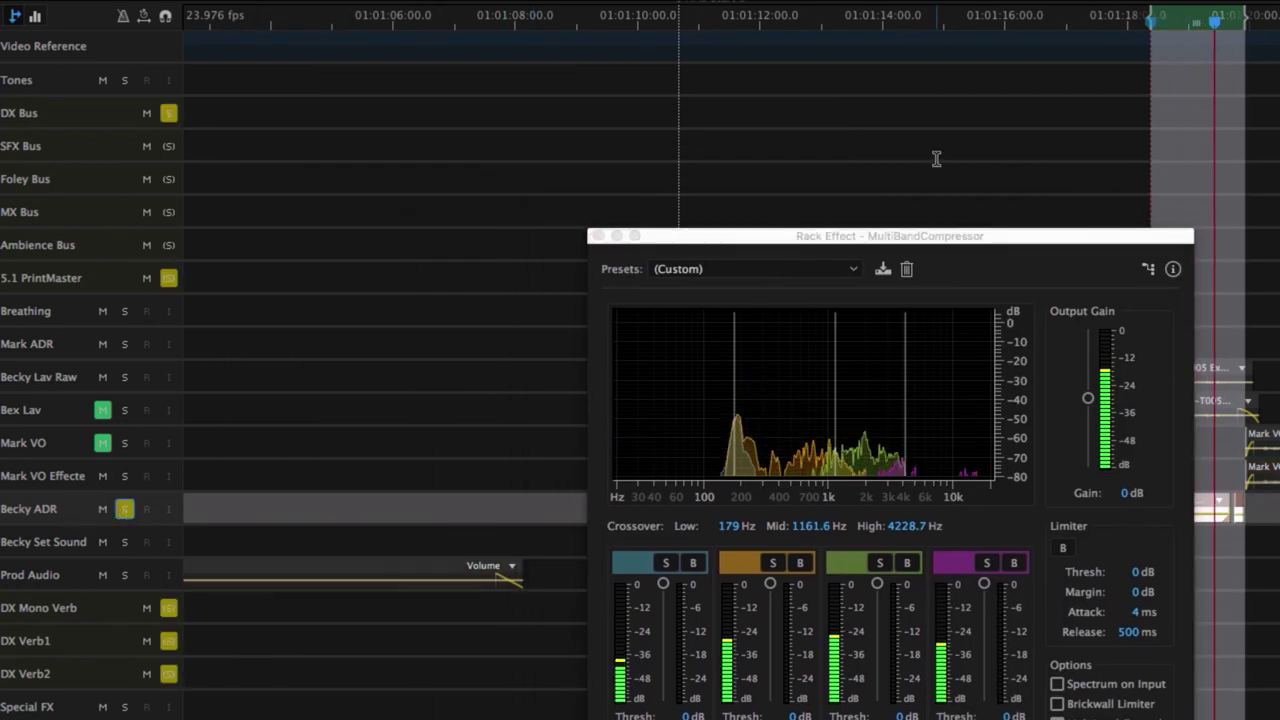
drag(877, 236, 597, 52)
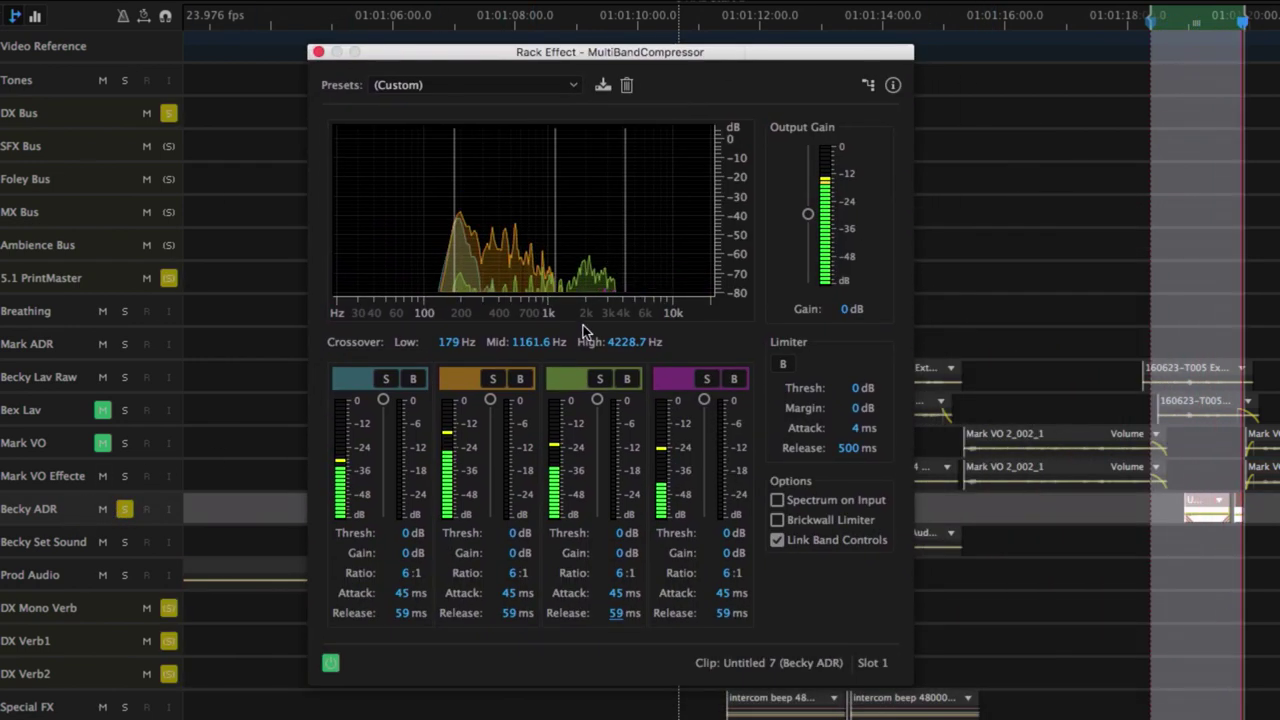
Set the compressor thresholds to -56, -56, -52 and -1 dB with 5 dB output gain, keep the bands linked, and close the effect.
drag(597, 399, 597, 500)
drag(807, 208, 808, 196)
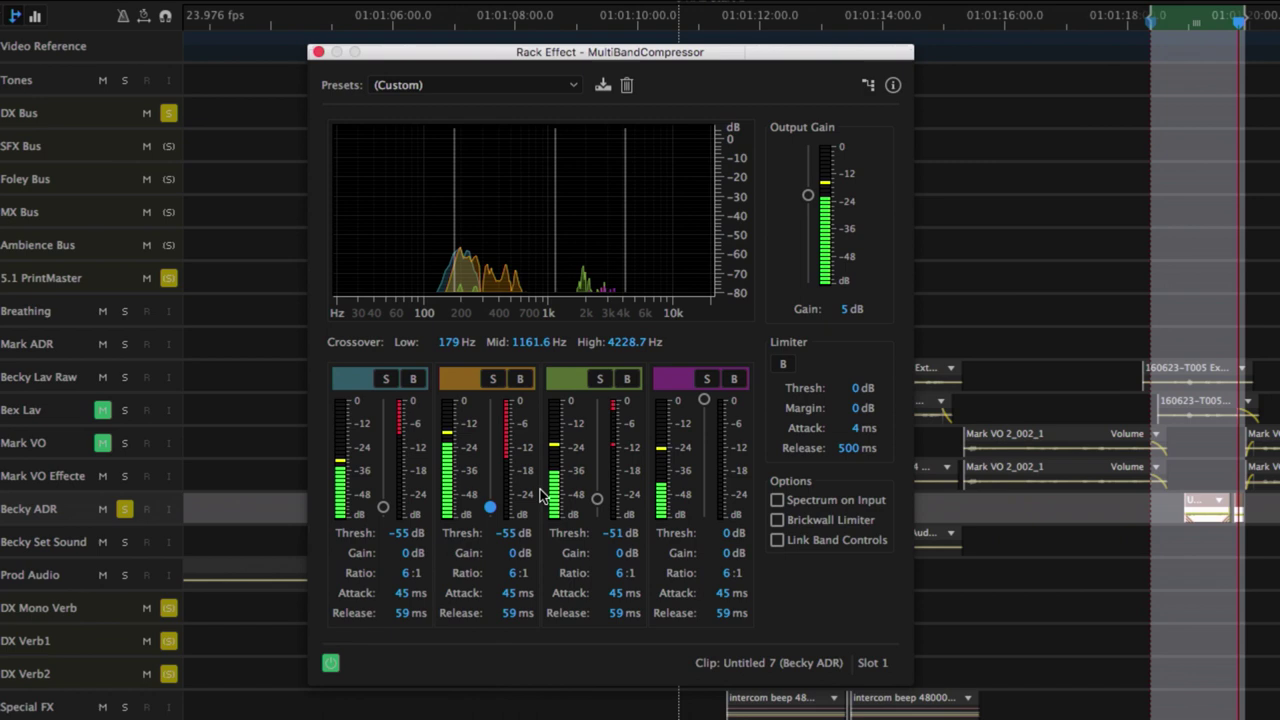
click(777, 541)
drag(596, 498, 597, 505)
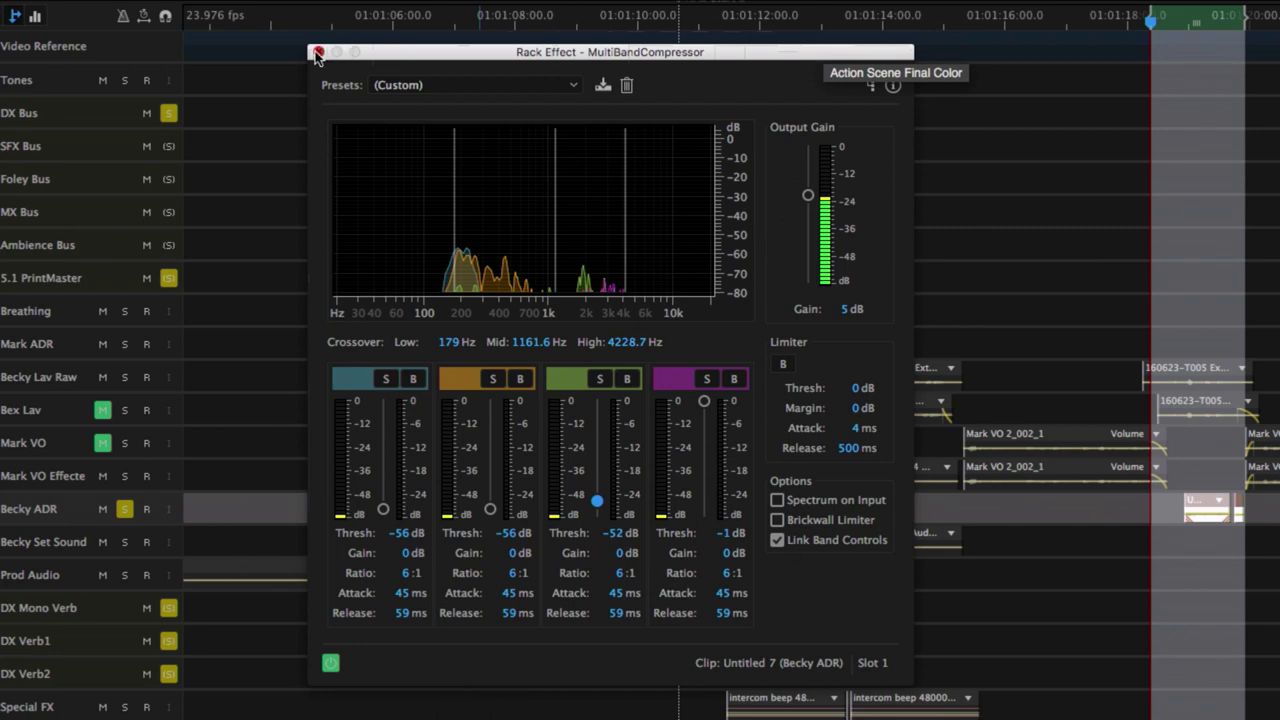
click(317, 53)
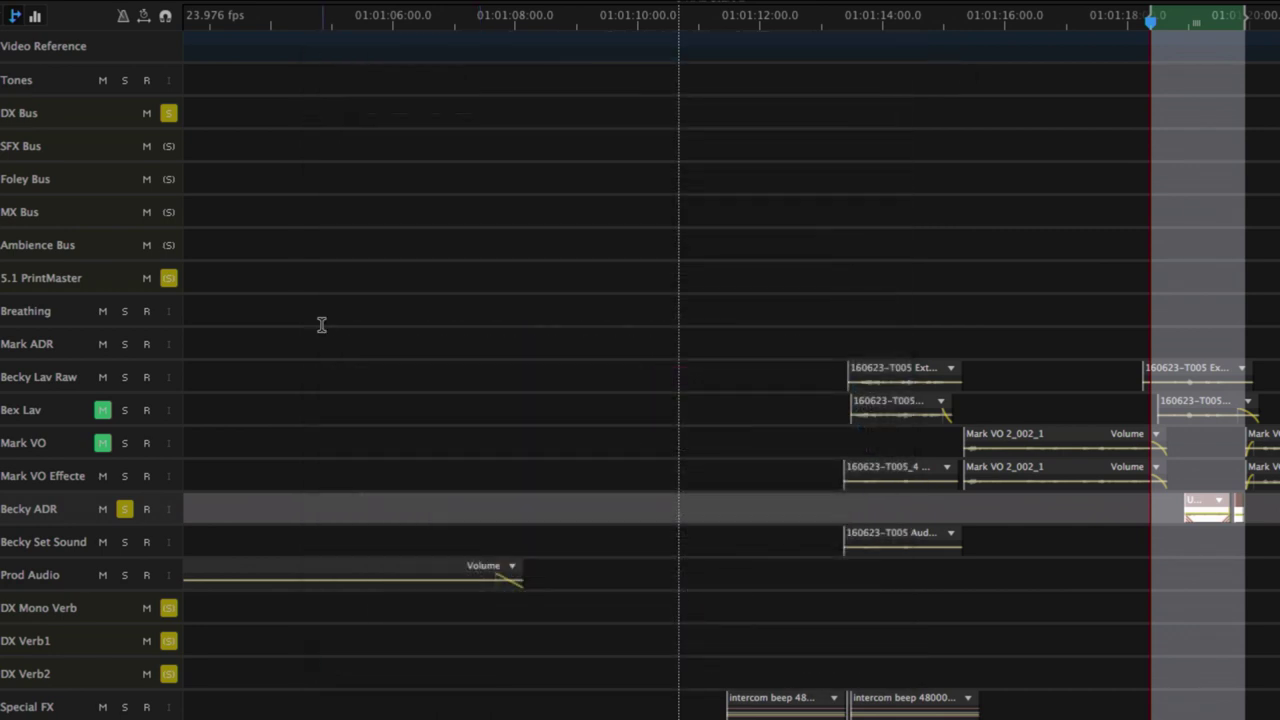
Solo Becky Set Sound as well and compare its clip with the compressed Becky ADR clip from just before each one.
click(125, 543)
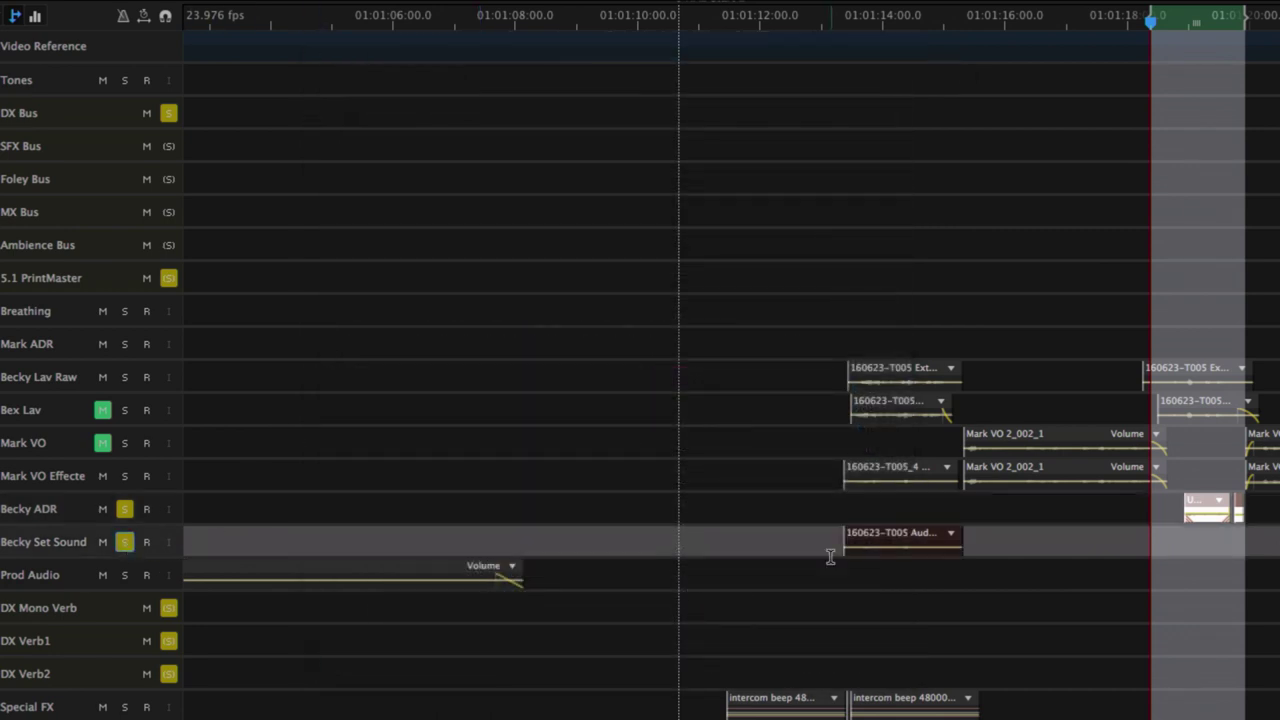
click(822, 543)
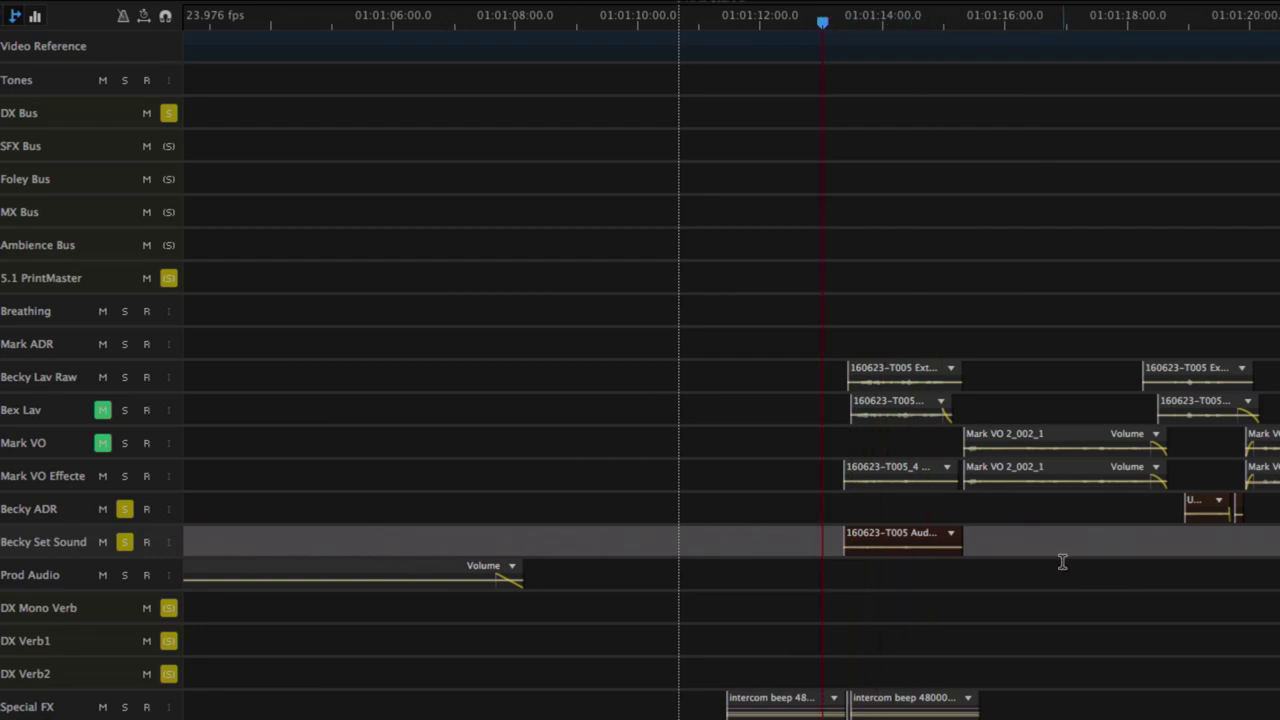
click(1169, 510)
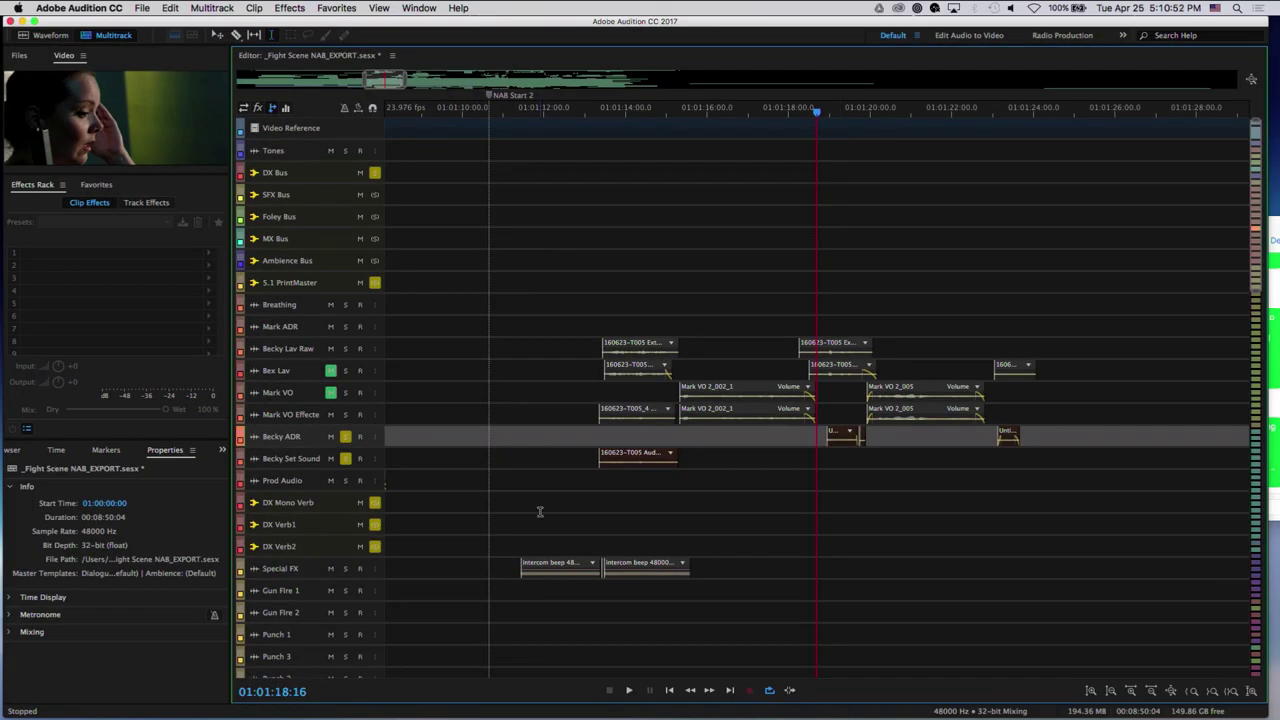
Solo only the Mark VO Effected track and listen to it from the start of the Mark VO 2_002_1 clip.
click(347, 458)
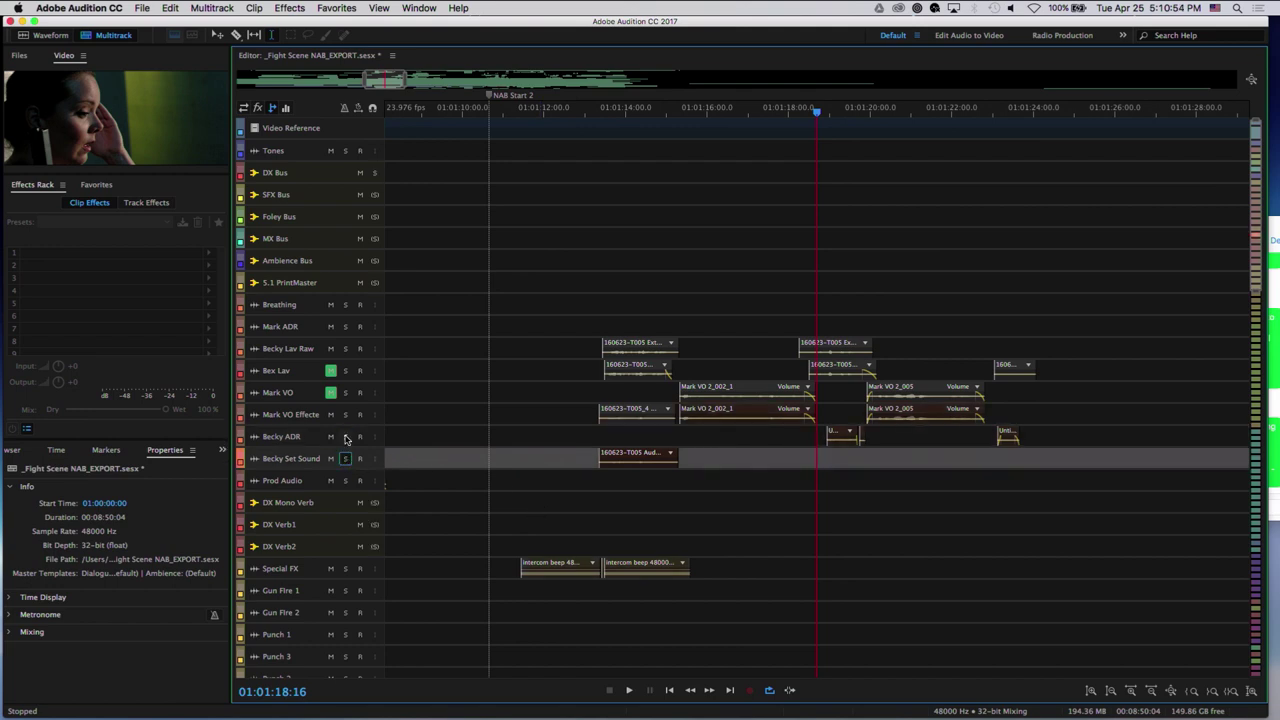
click(347, 418)
click(678, 430)
key(space)
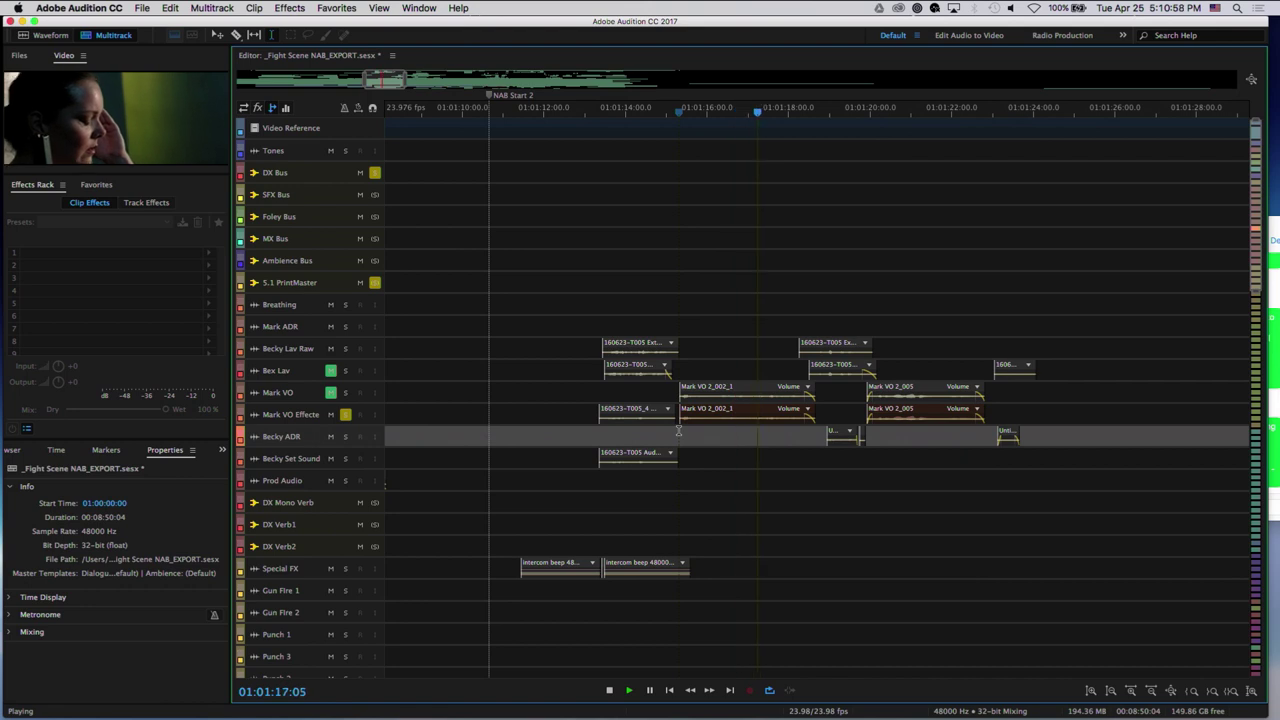
key(space)
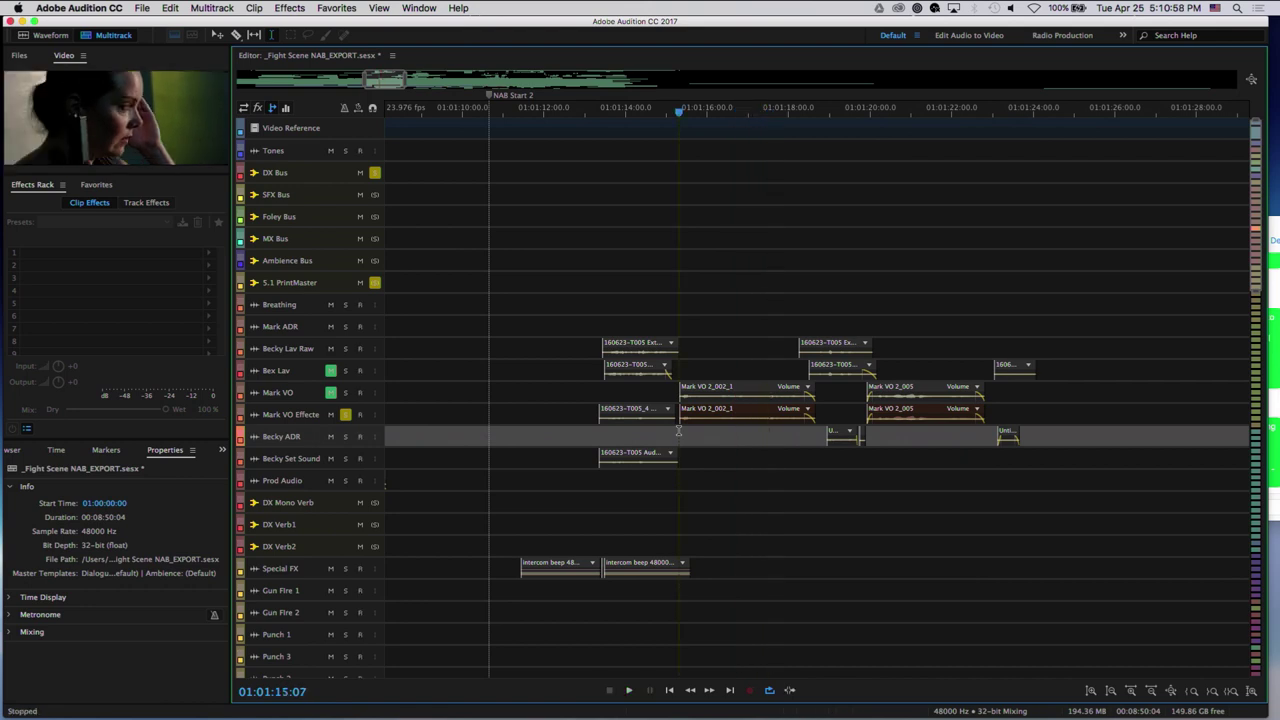
Enlarge the Mark VO Effected track, raise the Mark VO 2_002_1 clip's volume by about 5.4 dB, and play it back.
click(739, 419)
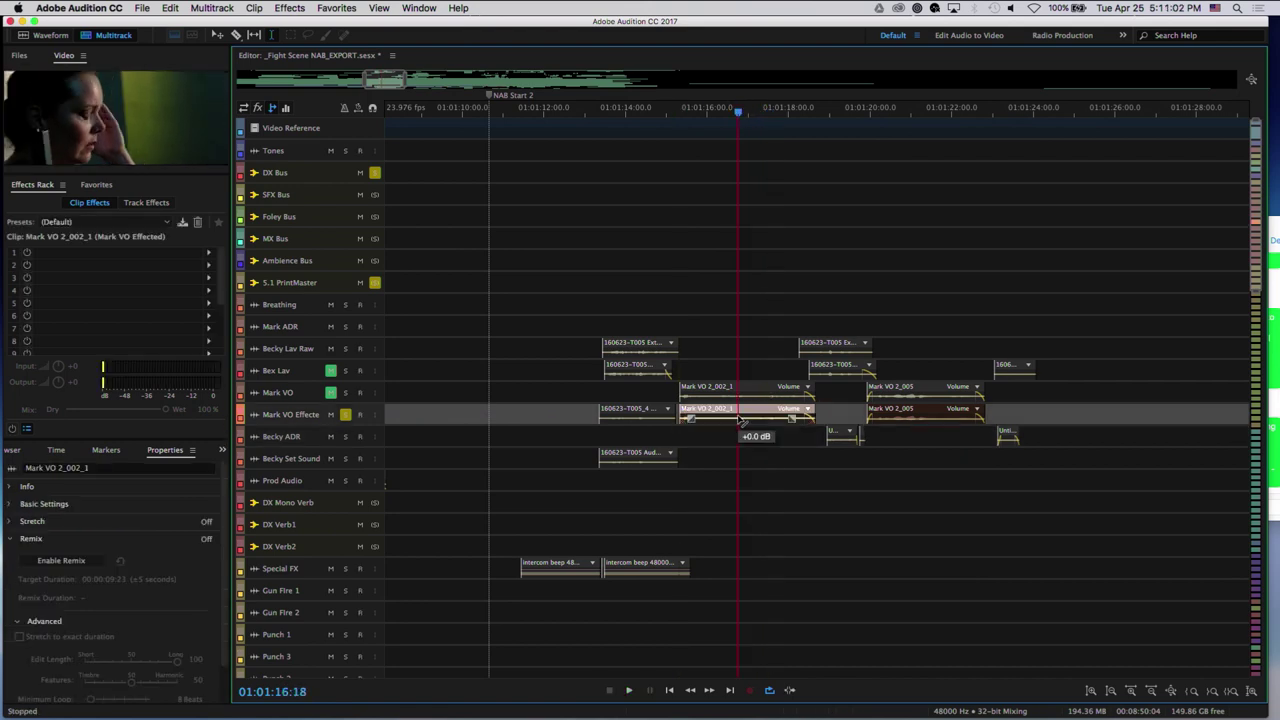
drag(325, 422, 600, 518)
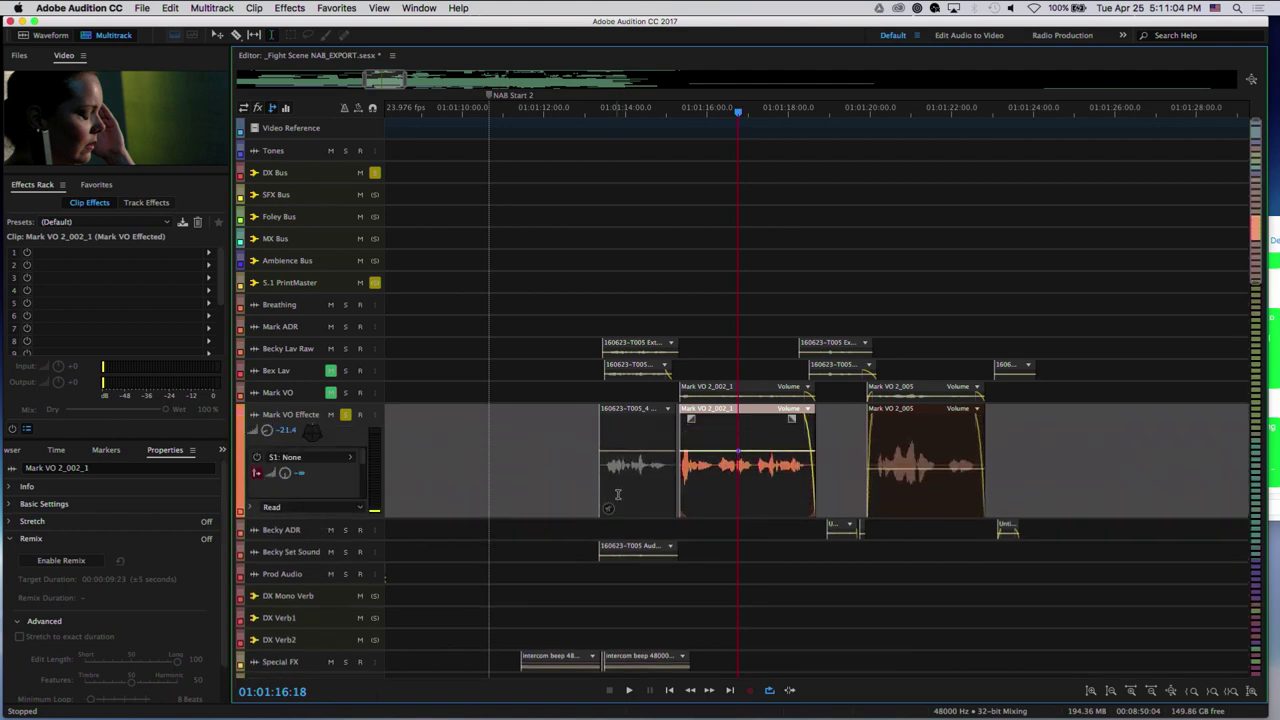
right_click(739, 456)
click(746, 444)
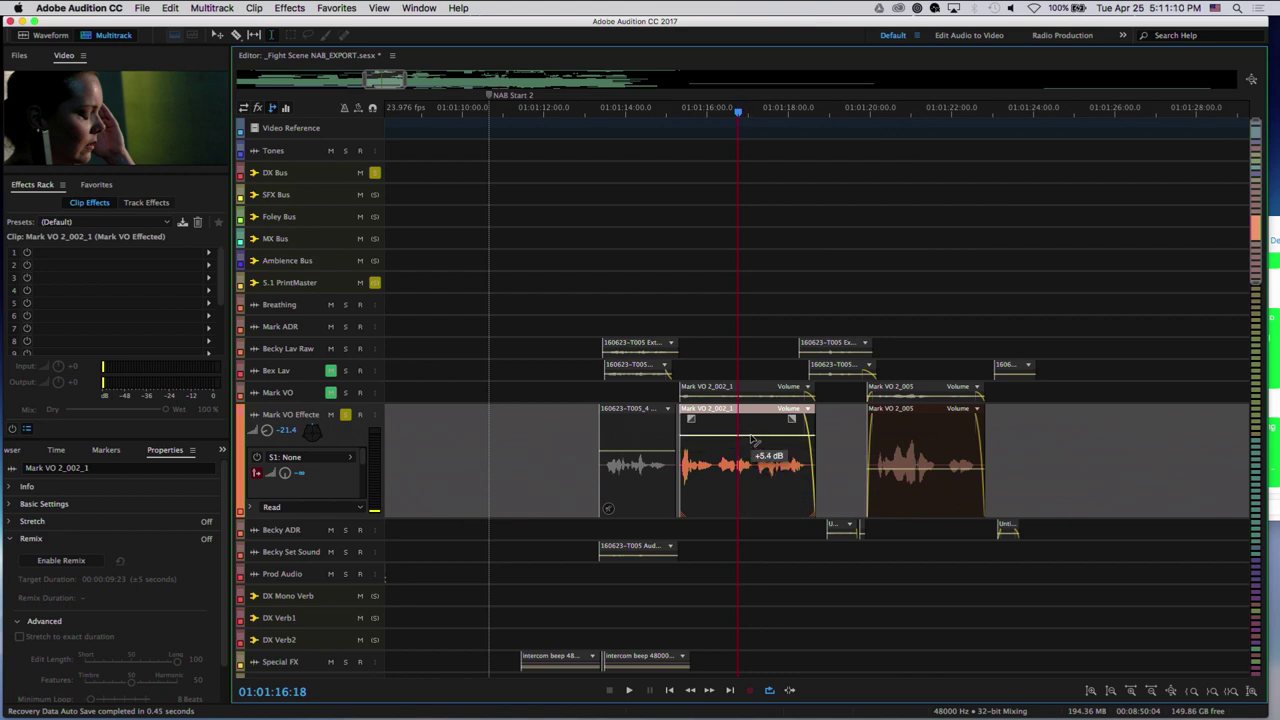
click(672, 527)
key(space)
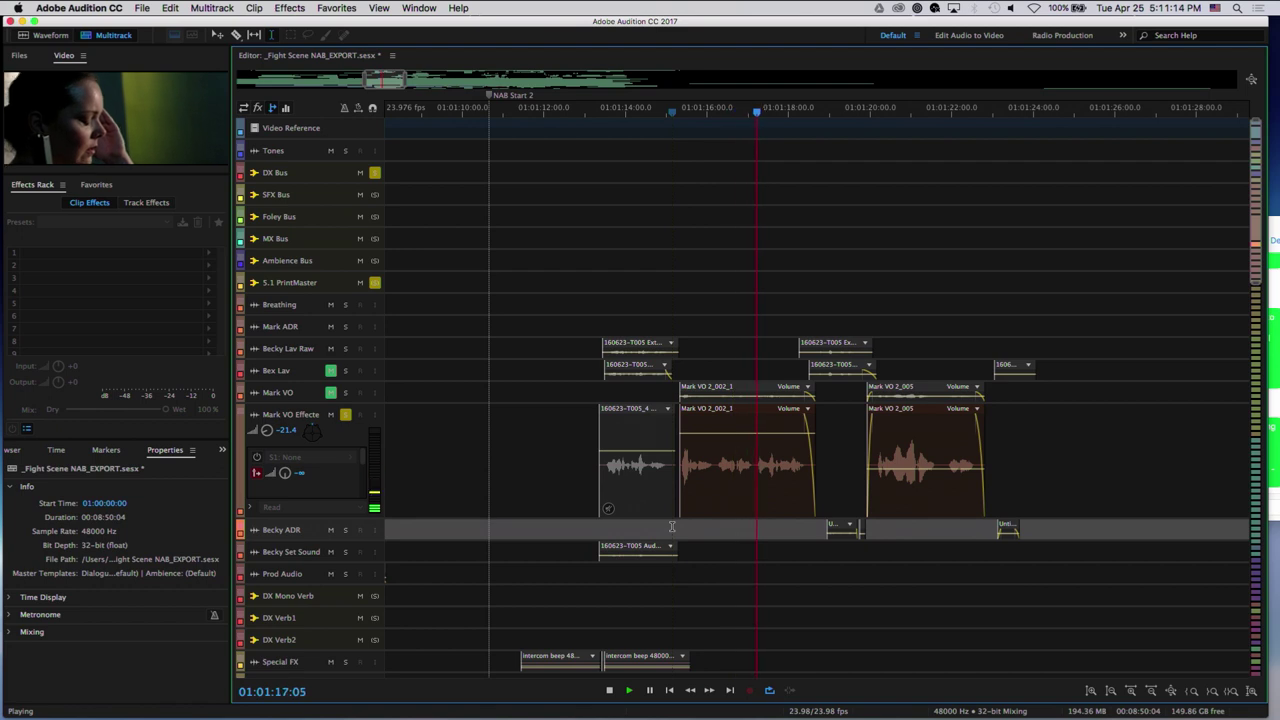
key(space)
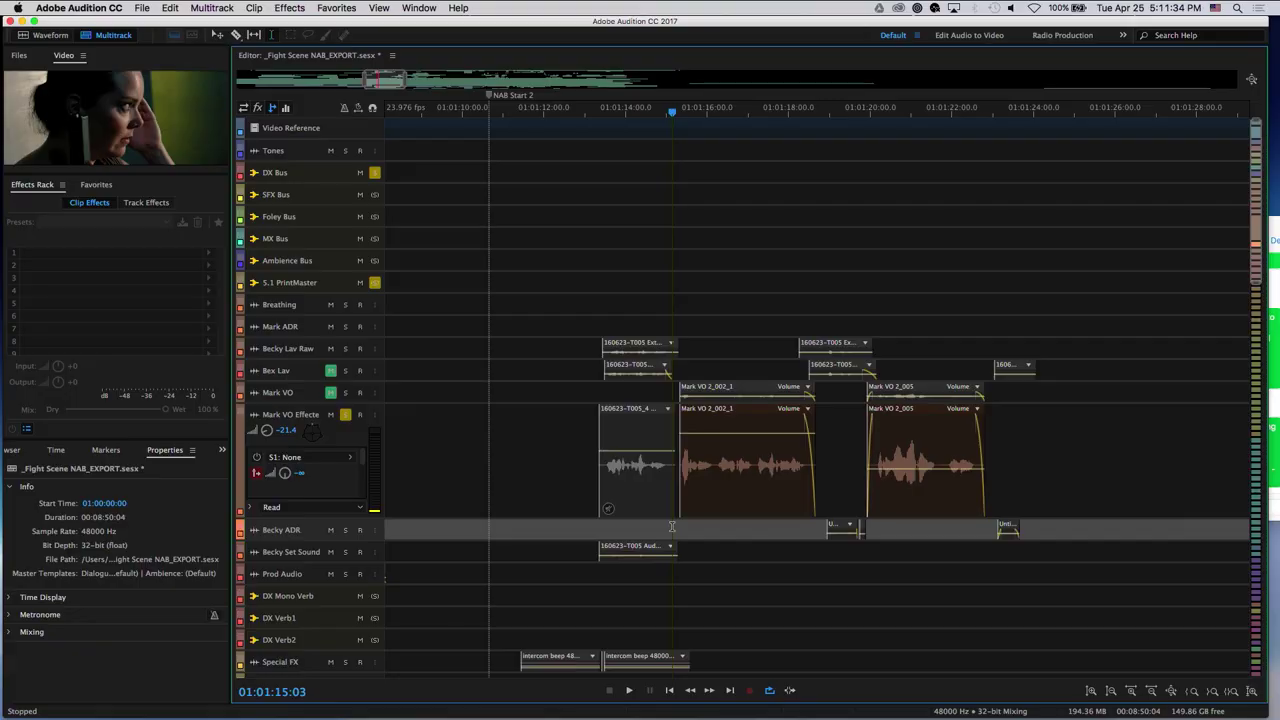
Show the Mixer and add the Pitch Shifter as the first track effect on Mark VO Effected.
key(alt+2)
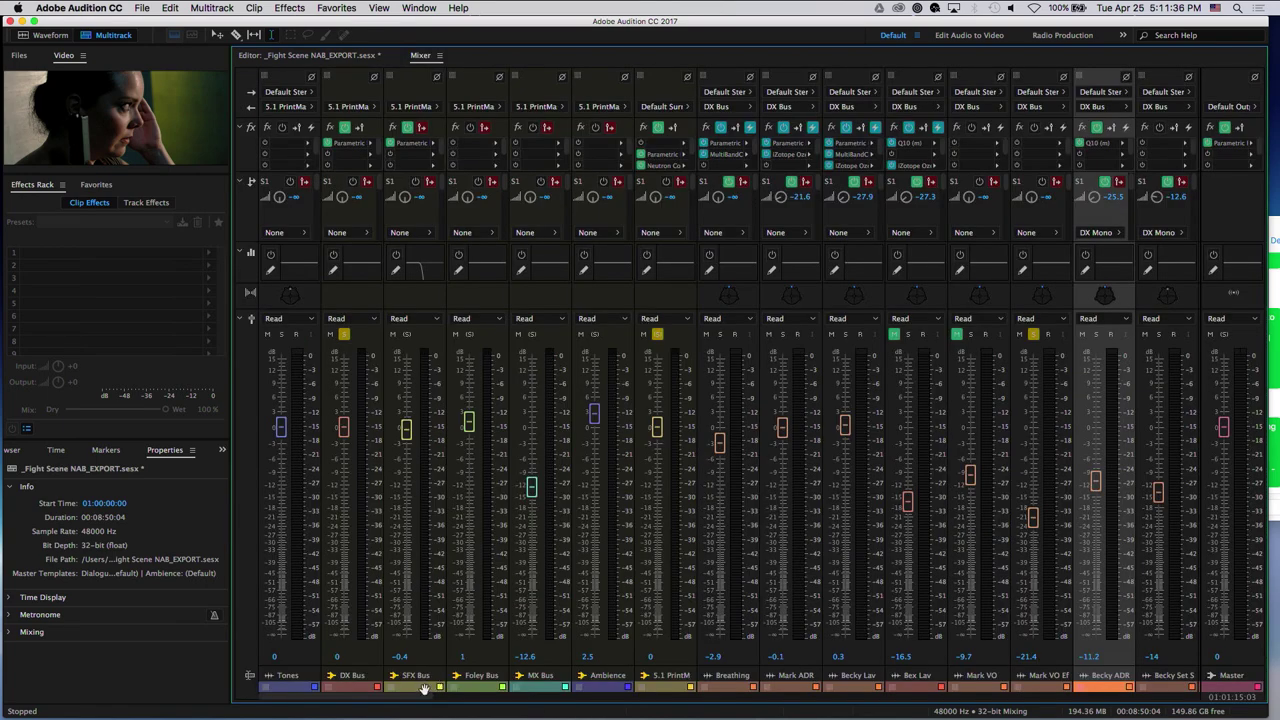
drag(452, 698, 537, 703)
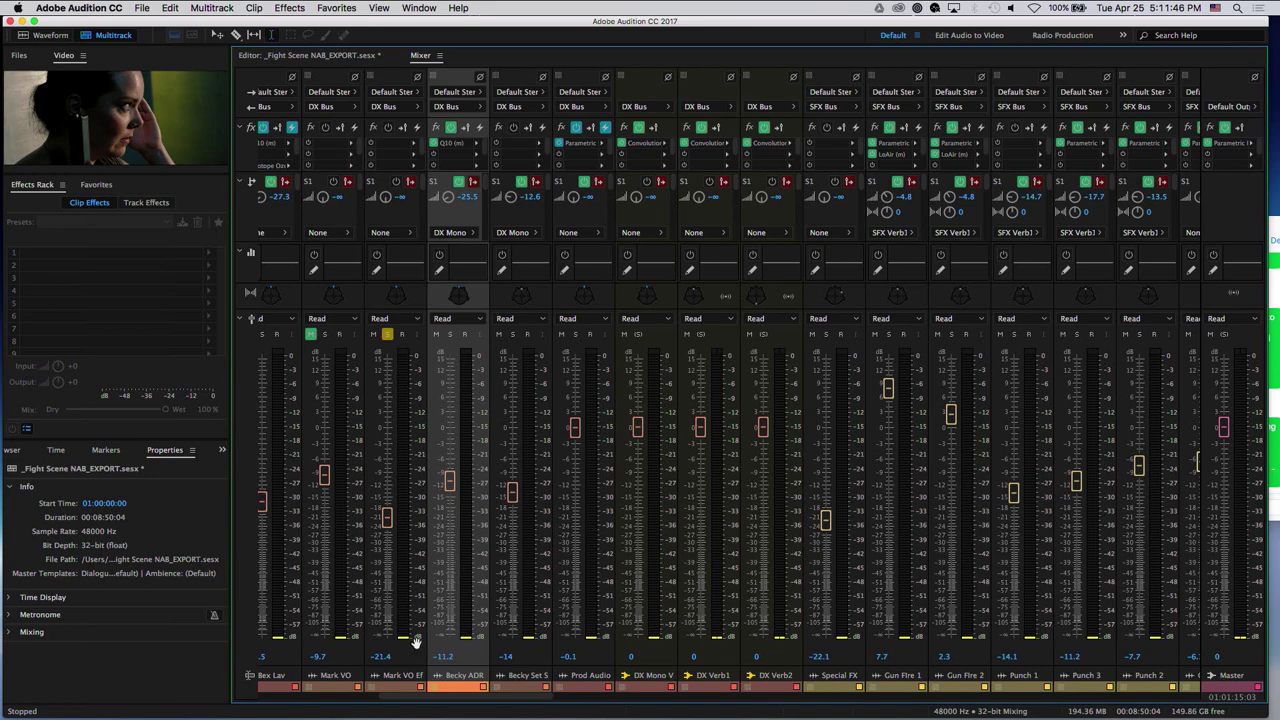
key(space)
click(414, 147)
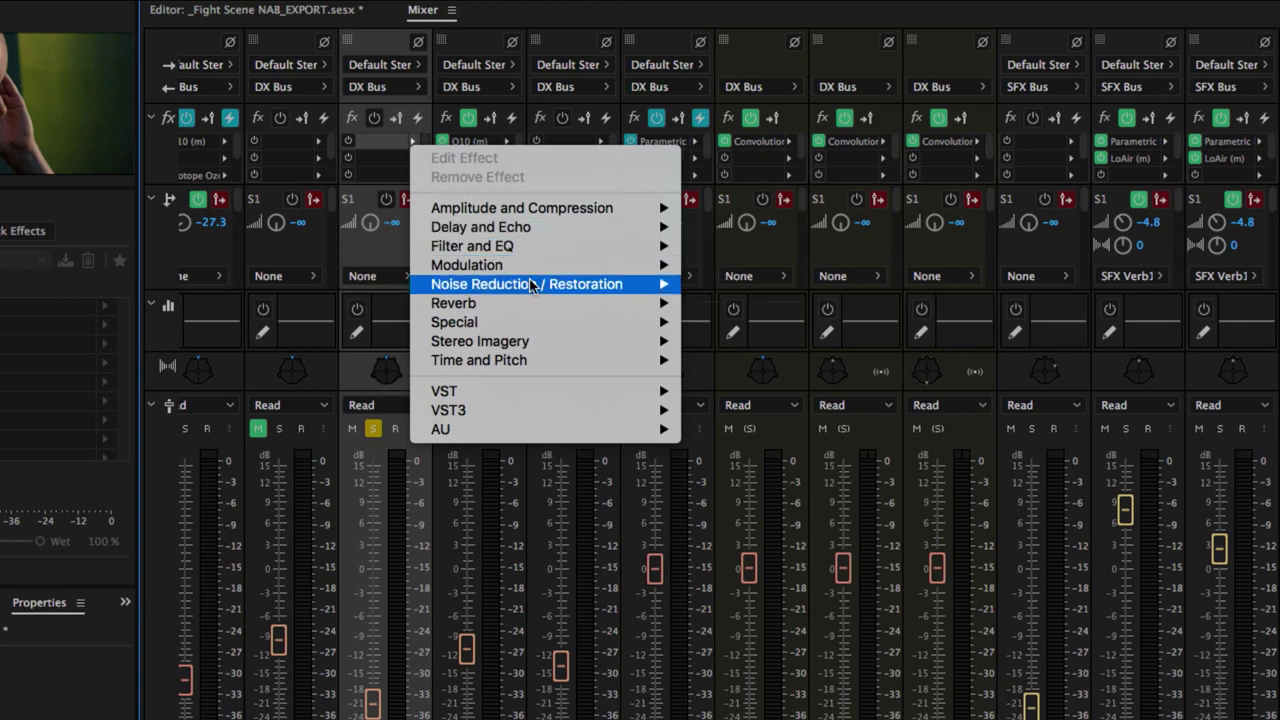
mouse_move(533, 277)
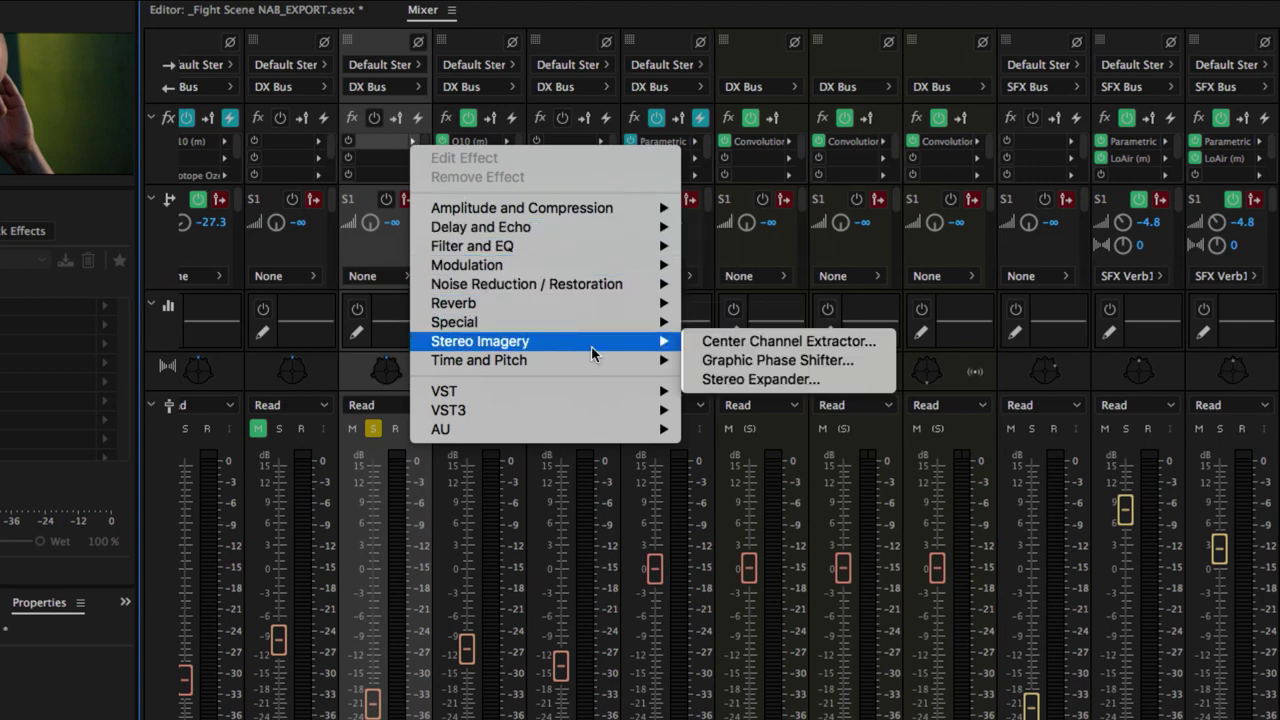
mouse_move(604, 360)
click(770, 377)
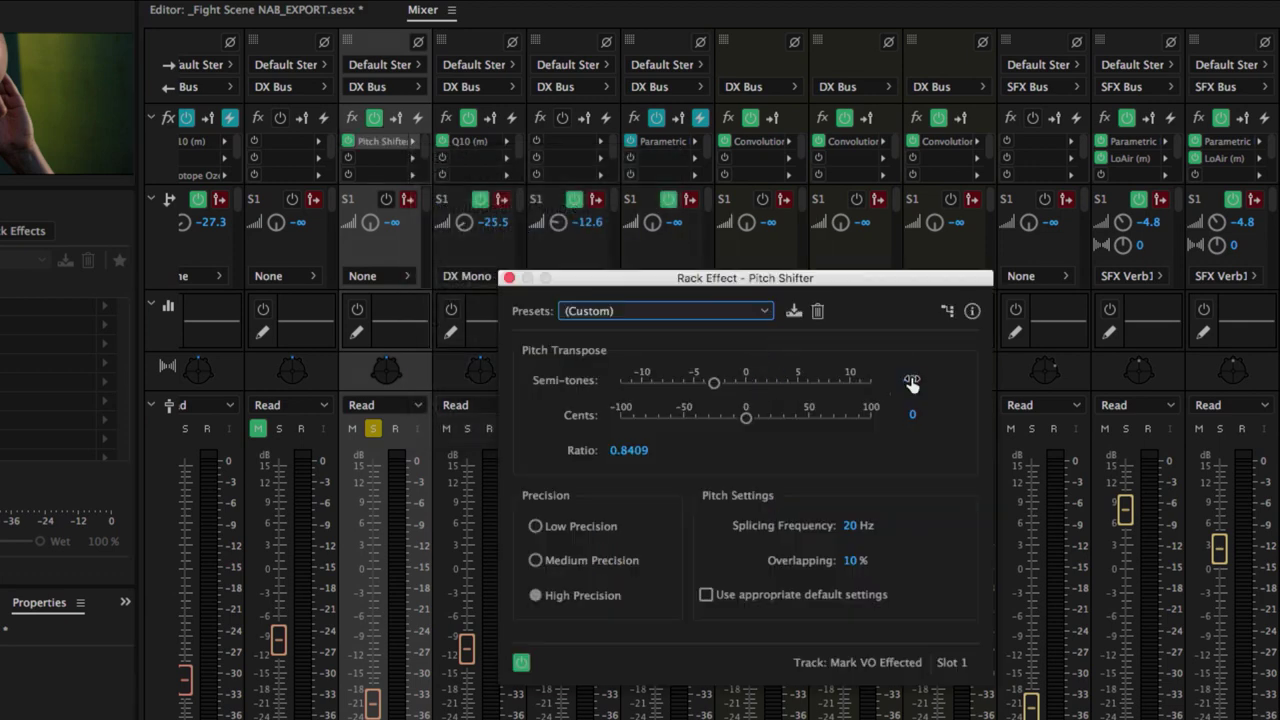
Set the Pitch Shifter's pitch transpose to 2 semi-tones, listen to the result, and close the effect.
click(911, 381)
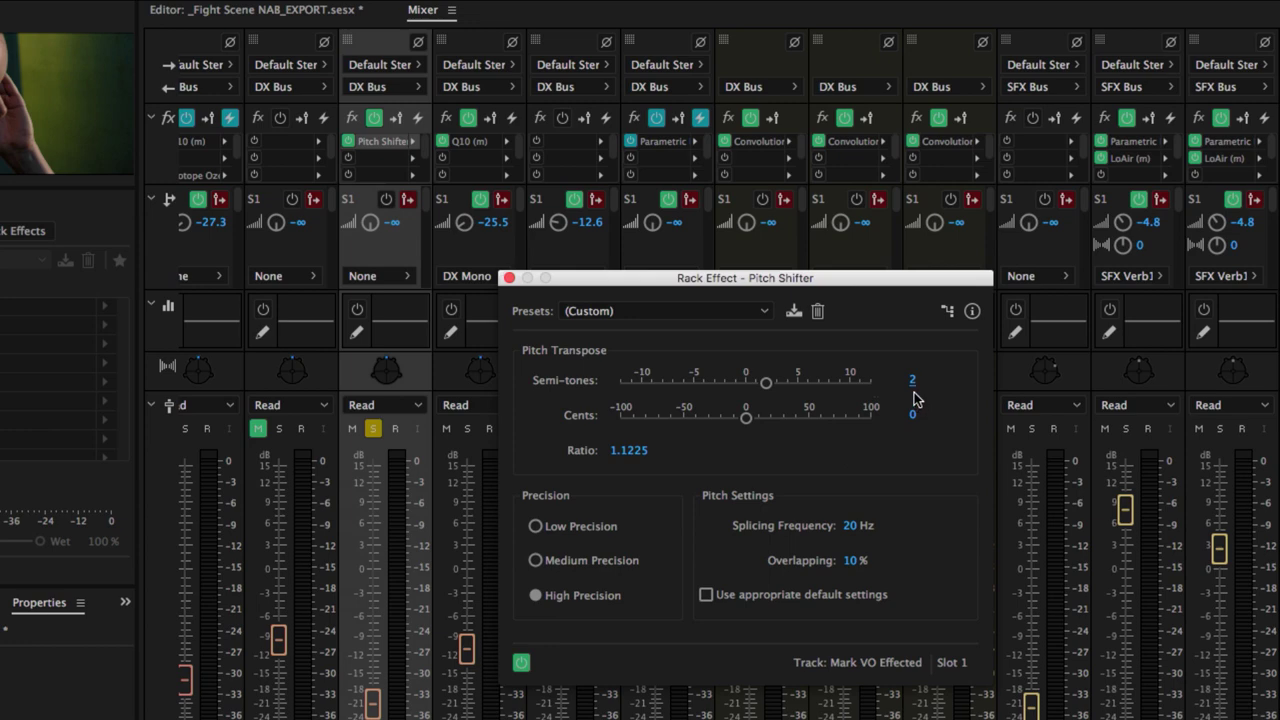
key(space)
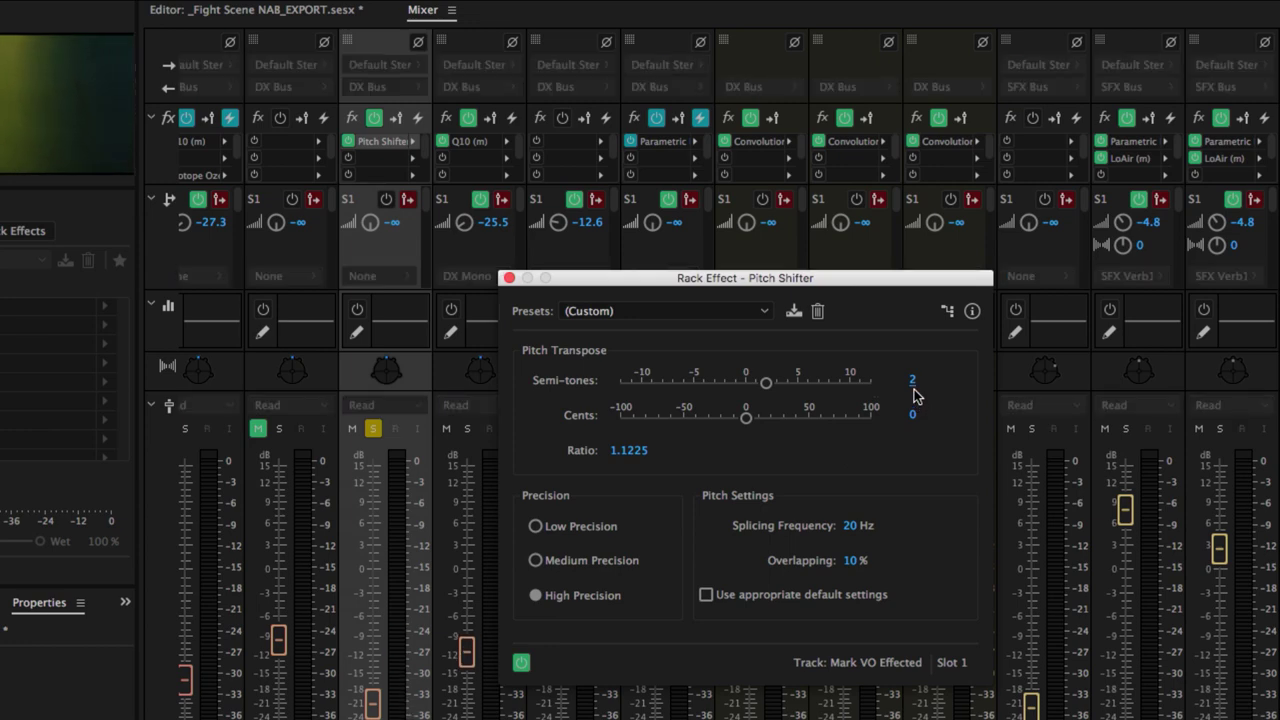
key(space)
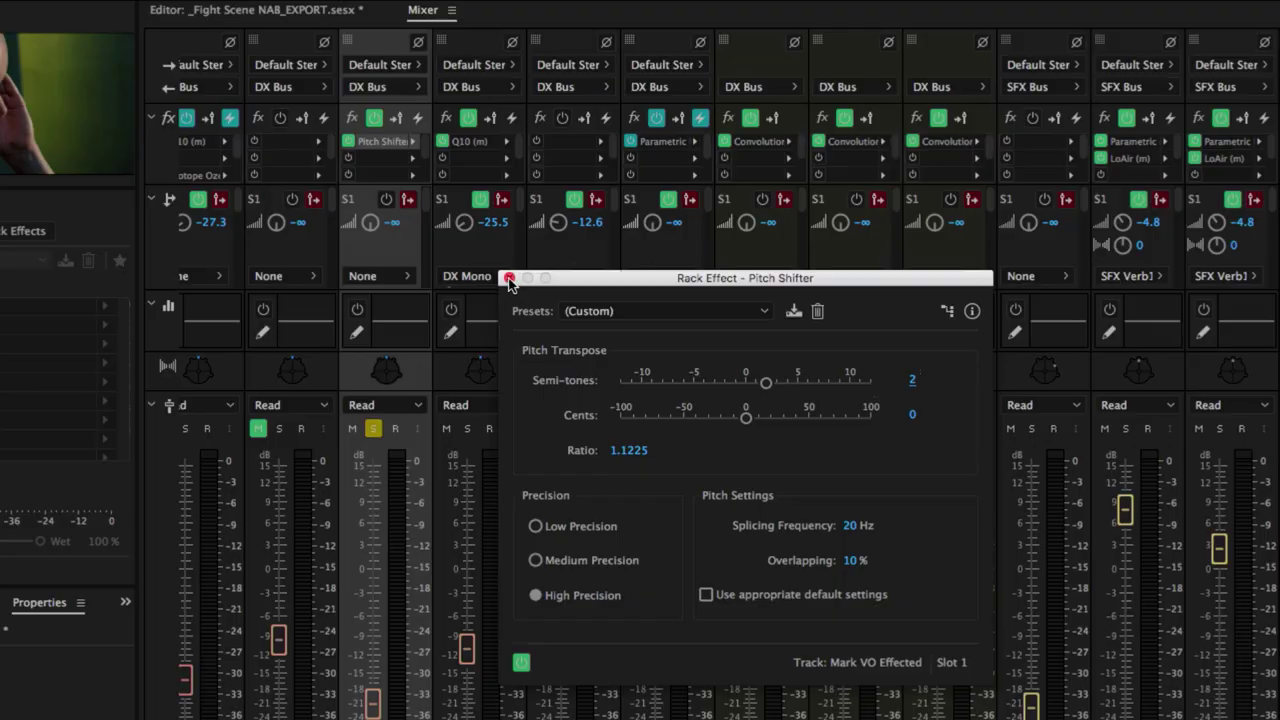
click(508, 278)
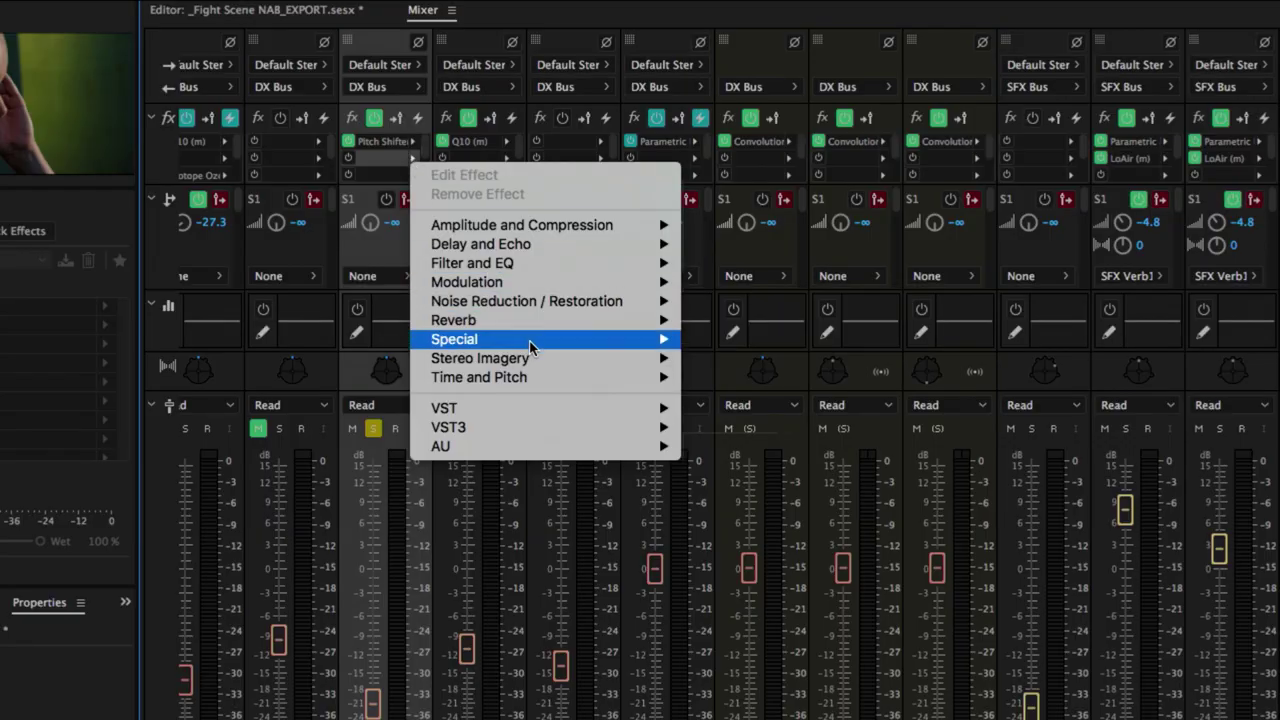
Add Guitar Suite as the second track effect on Mark VO Effected and choose the Classic American Combo amplifier box.
mouse_move(528, 340)
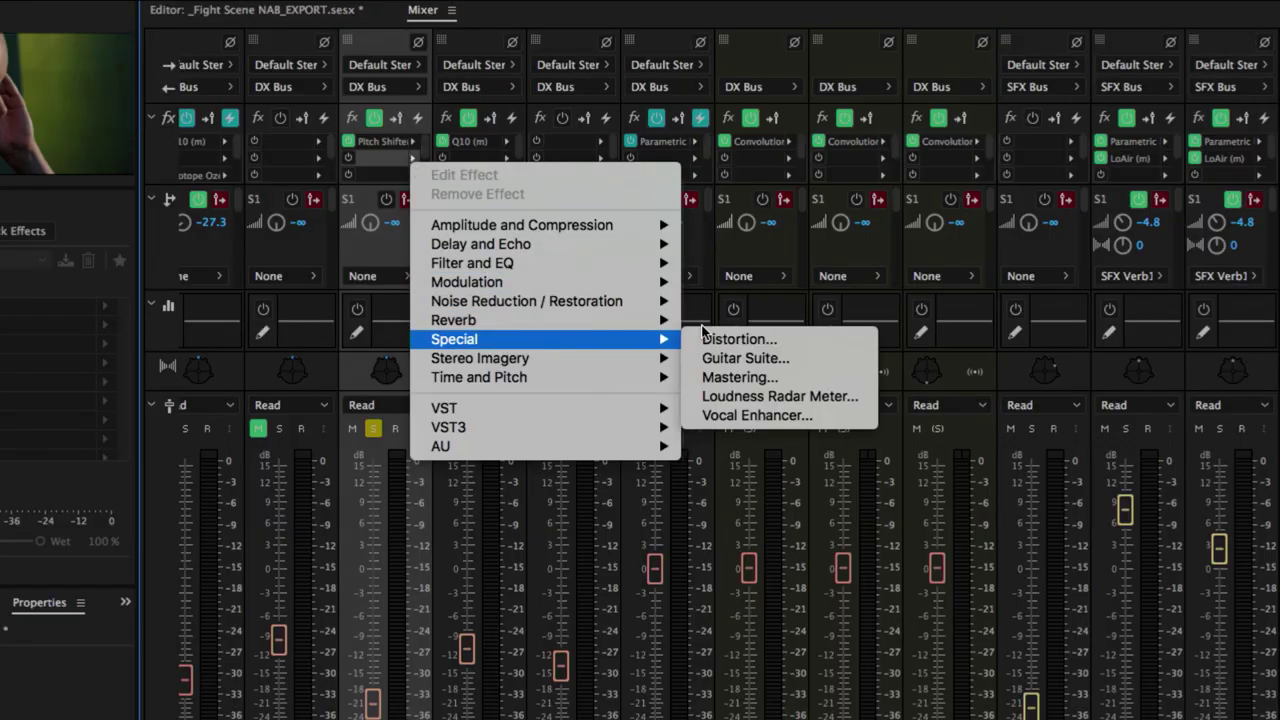
click(778, 357)
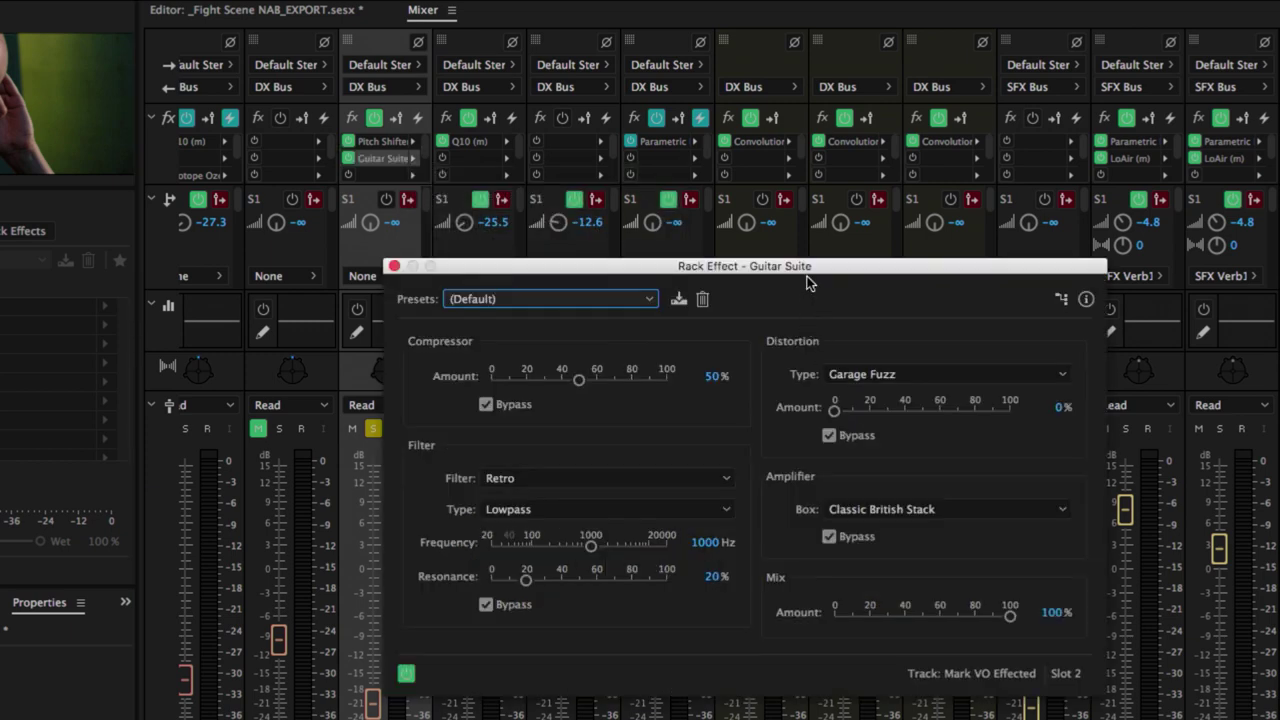
drag(806, 270, 802, 194)
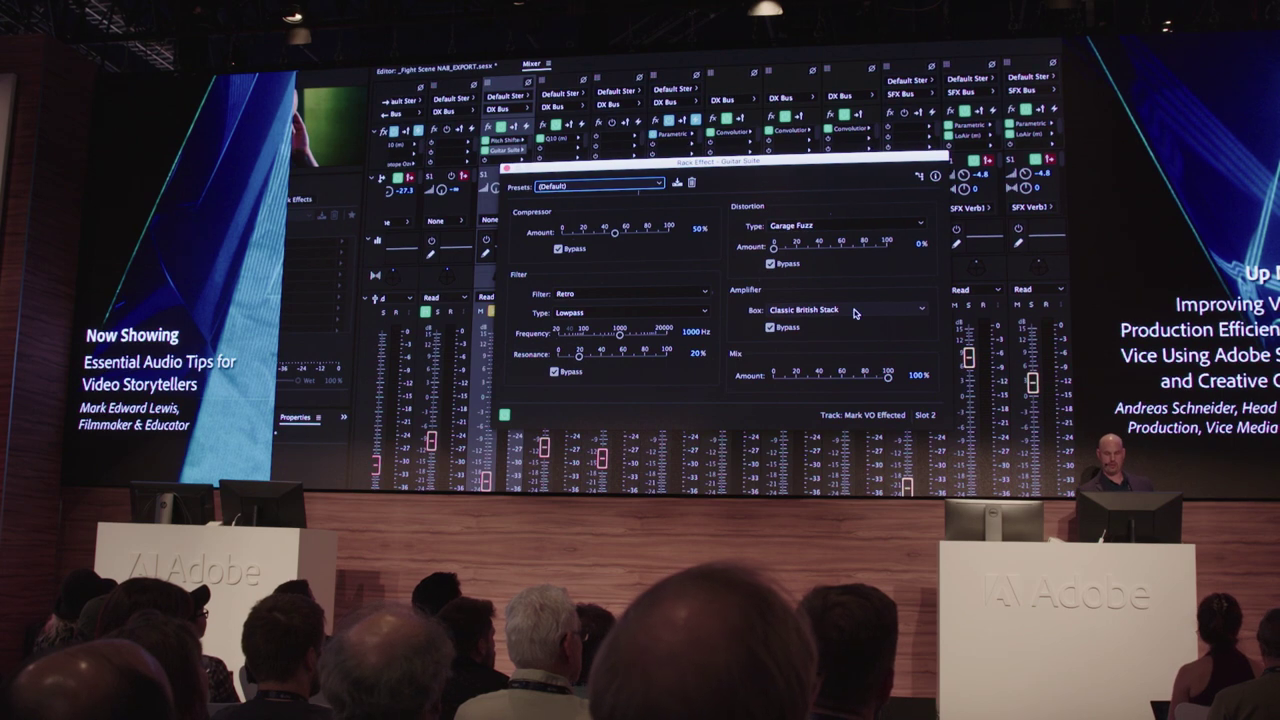
click(855, 313)
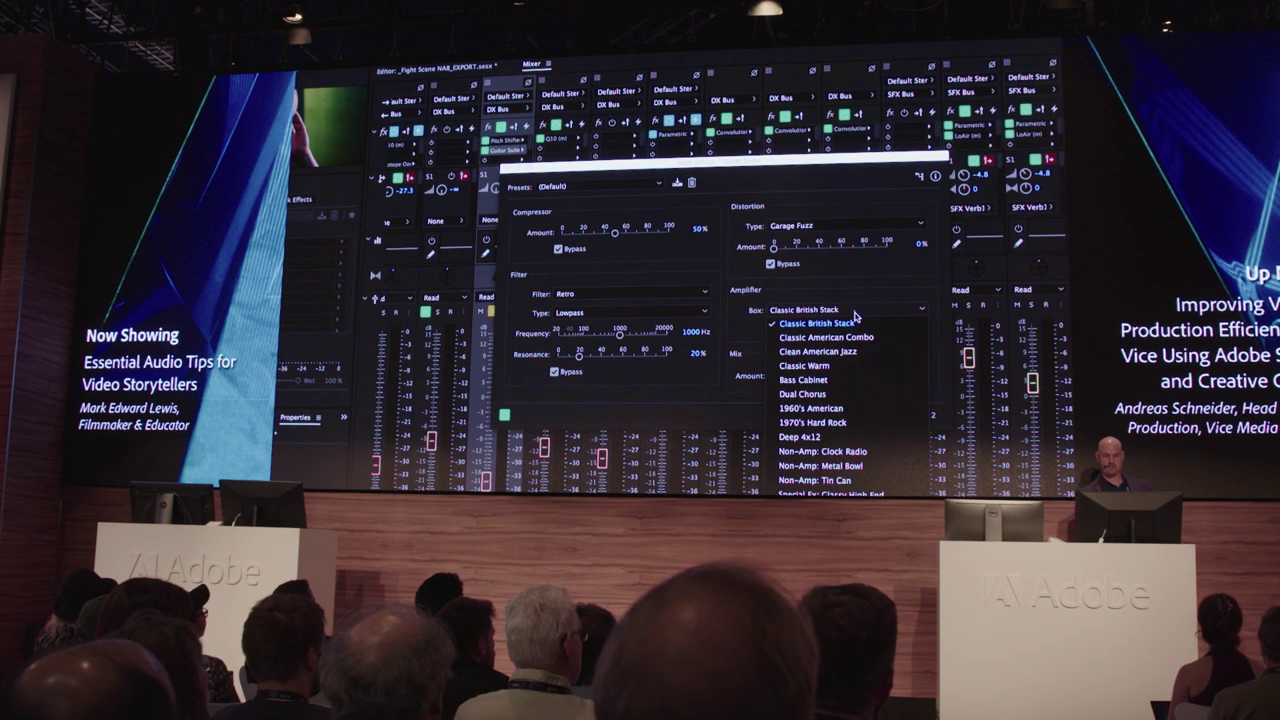
click(858, 330)
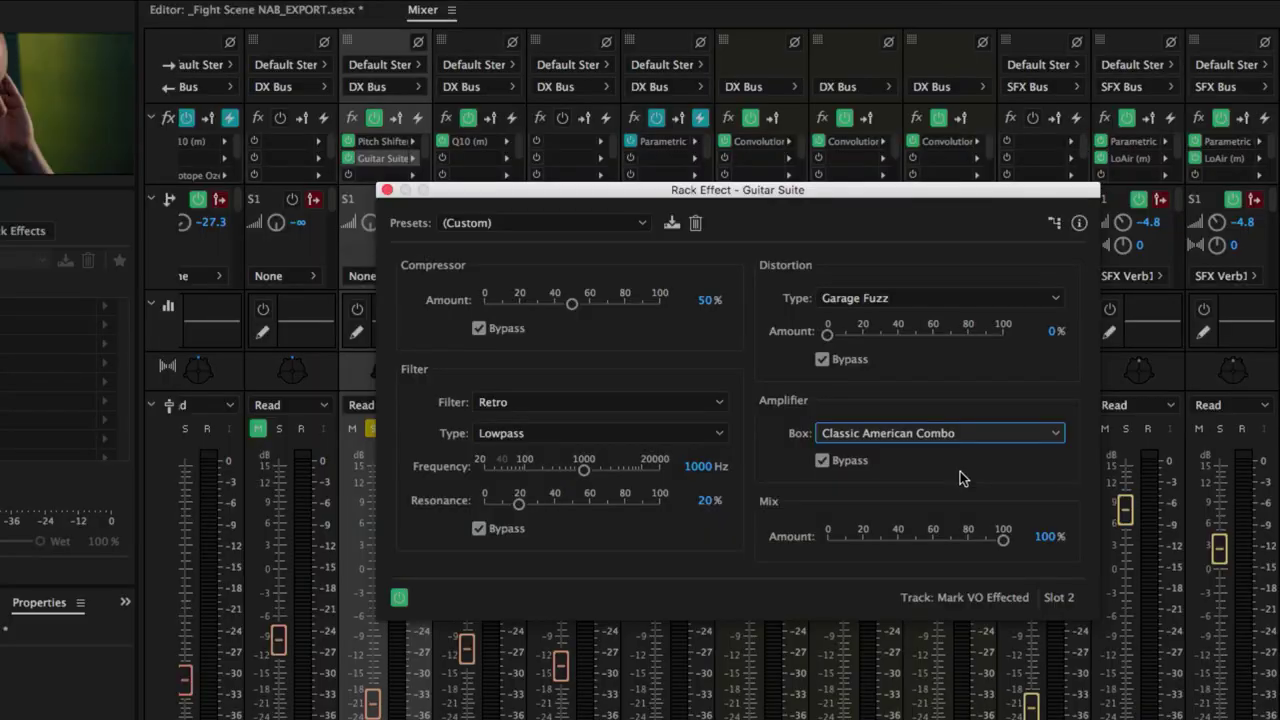
Apply the Cinema Sound Futz preset to Guitar Suite and play back the processed Mark voice-over.
click(591, 223)
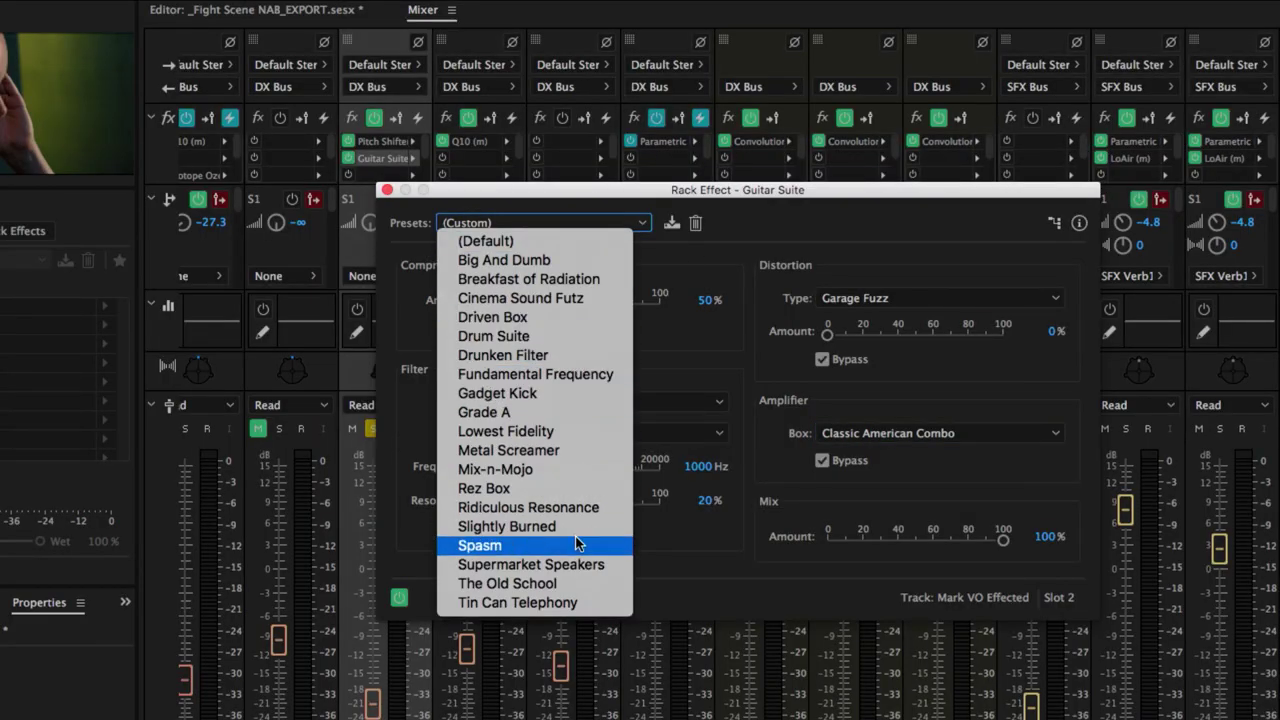
click(591, 297)
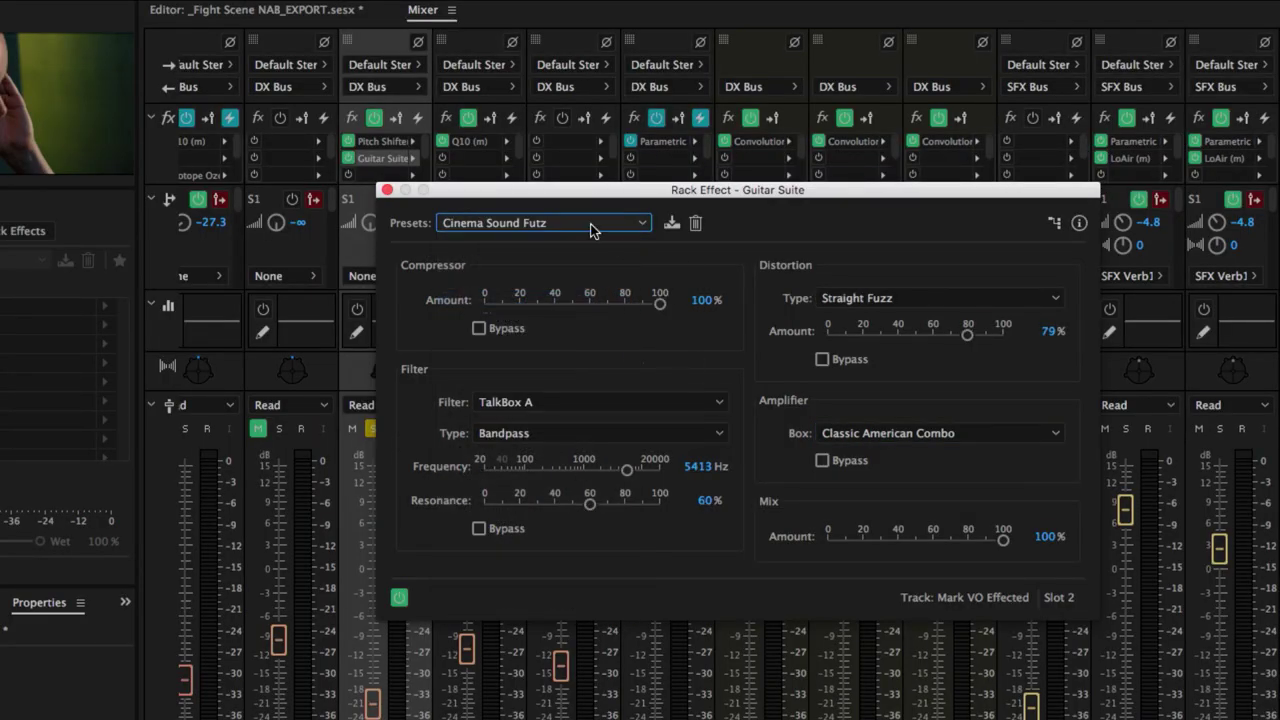
drag(569, 192, 664, 124)
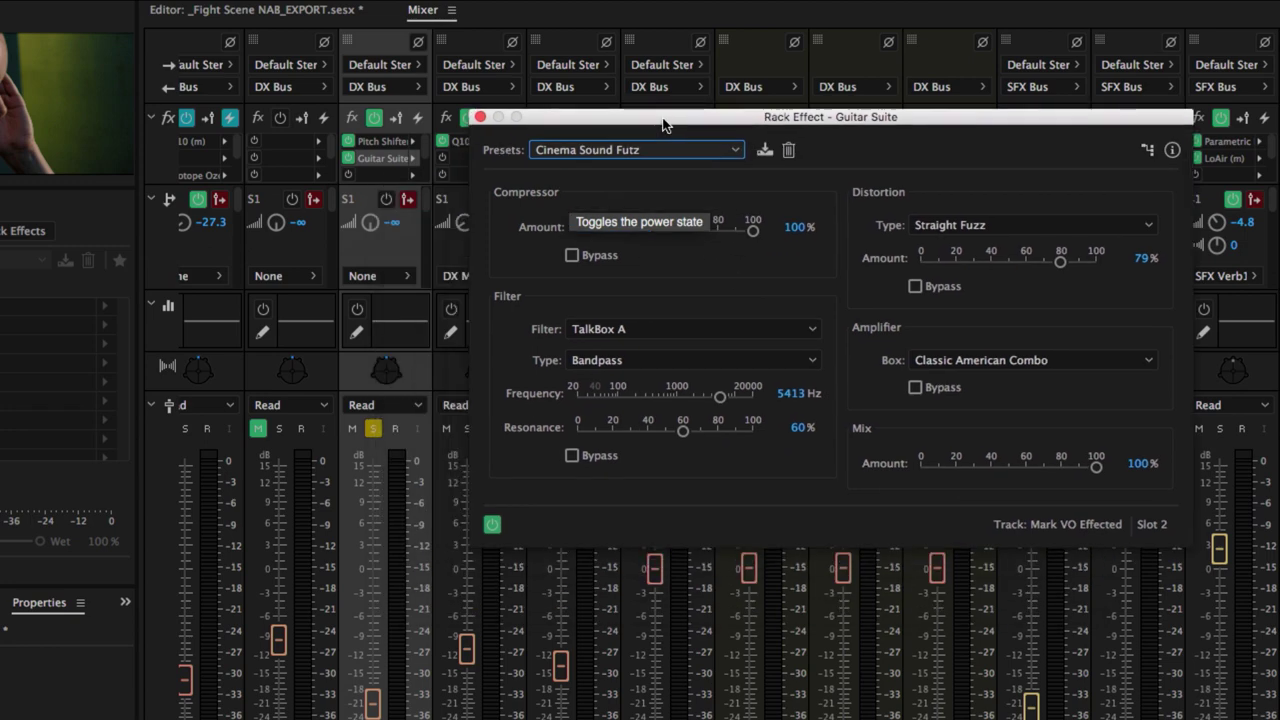
key(space)
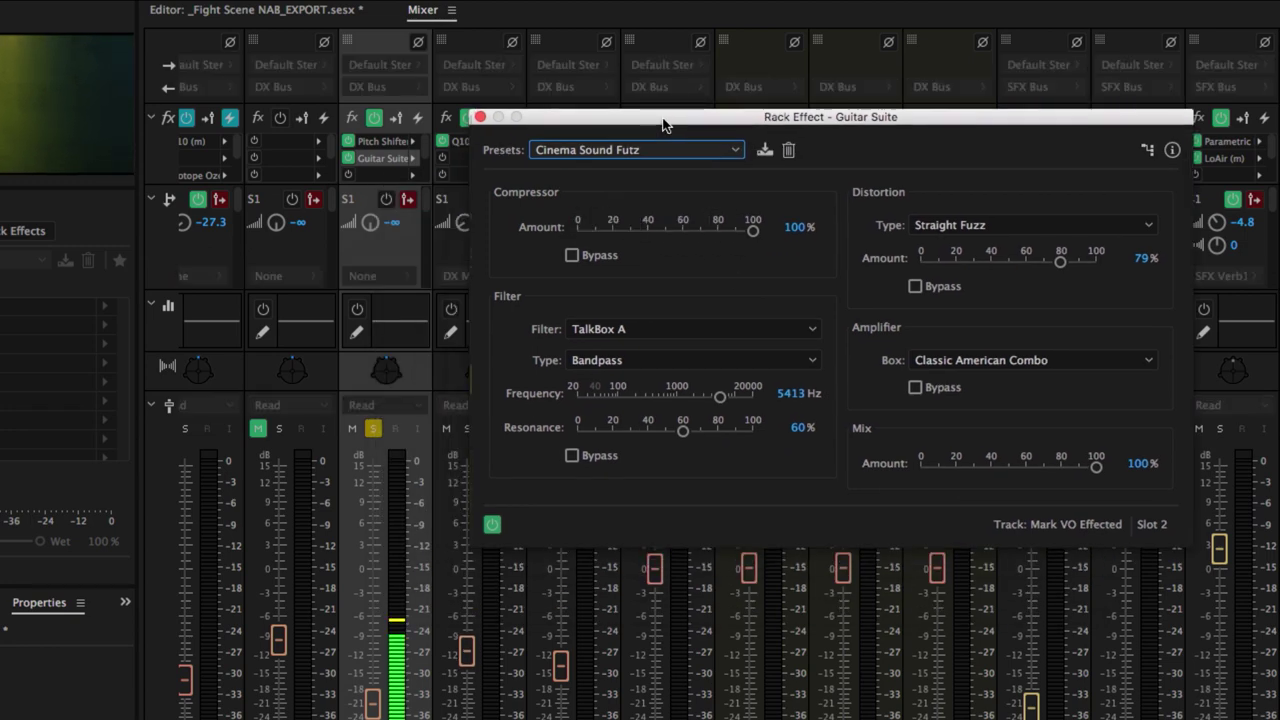
Stop playback, close Guitar Suite, and add the Flanger as the third track effect on Mark VO Effected.
key(space)
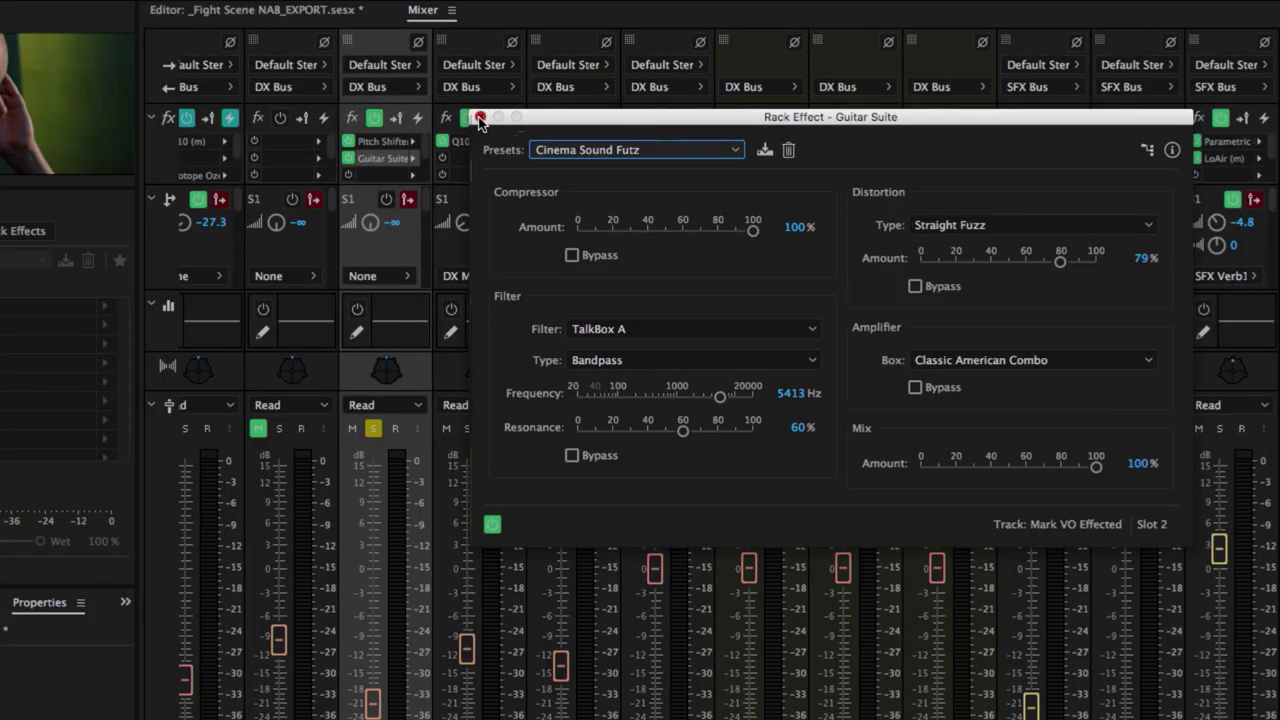
click(479, 118)
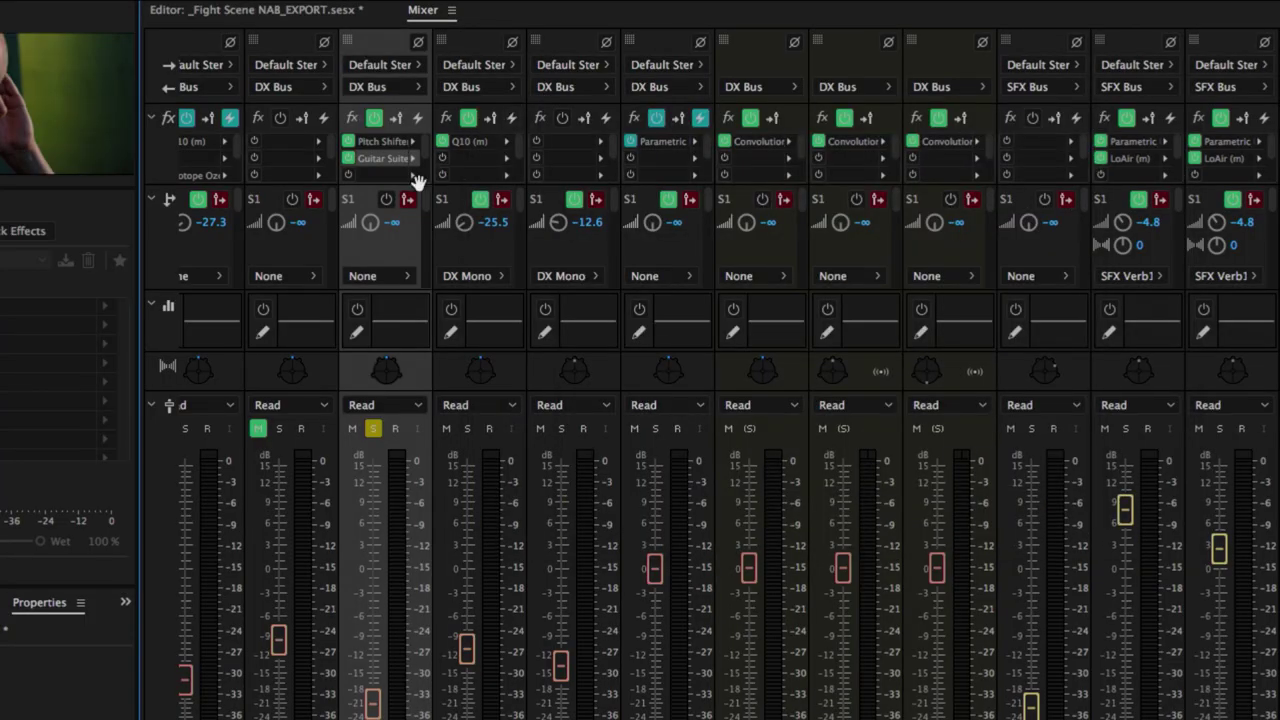
click(412, 176)
mouse_move(670, 295)
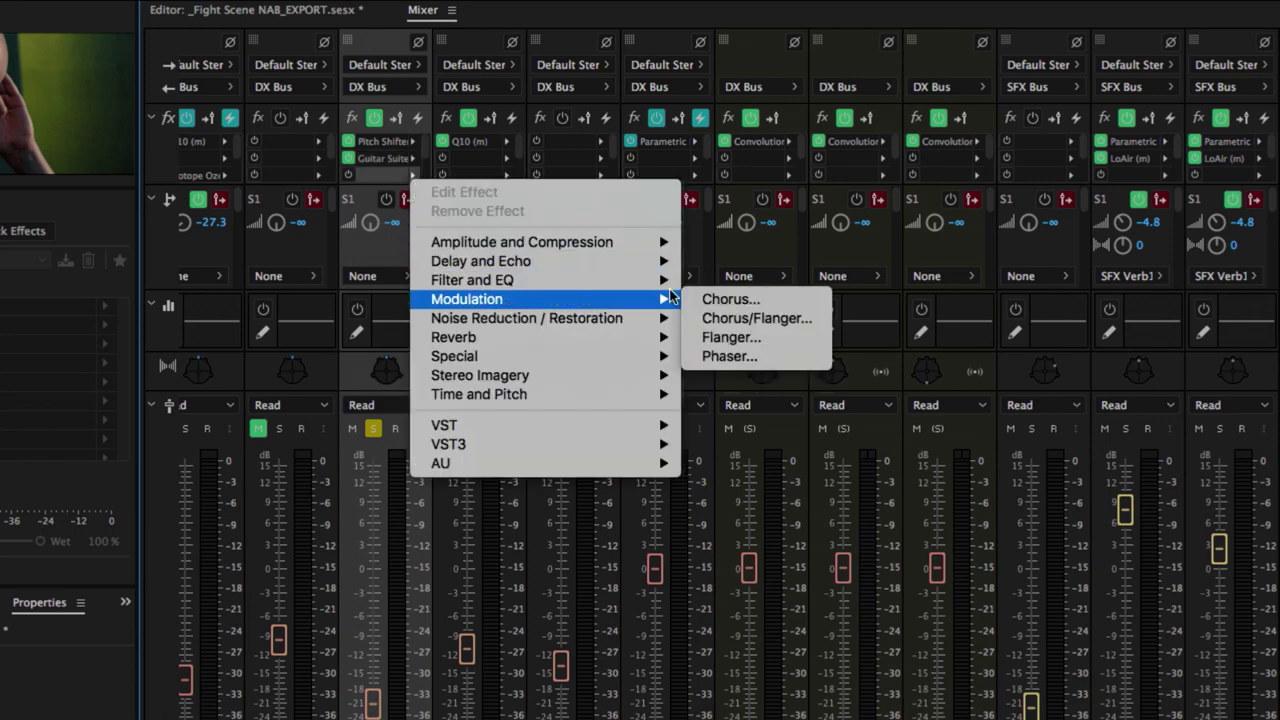
click(752, 339)
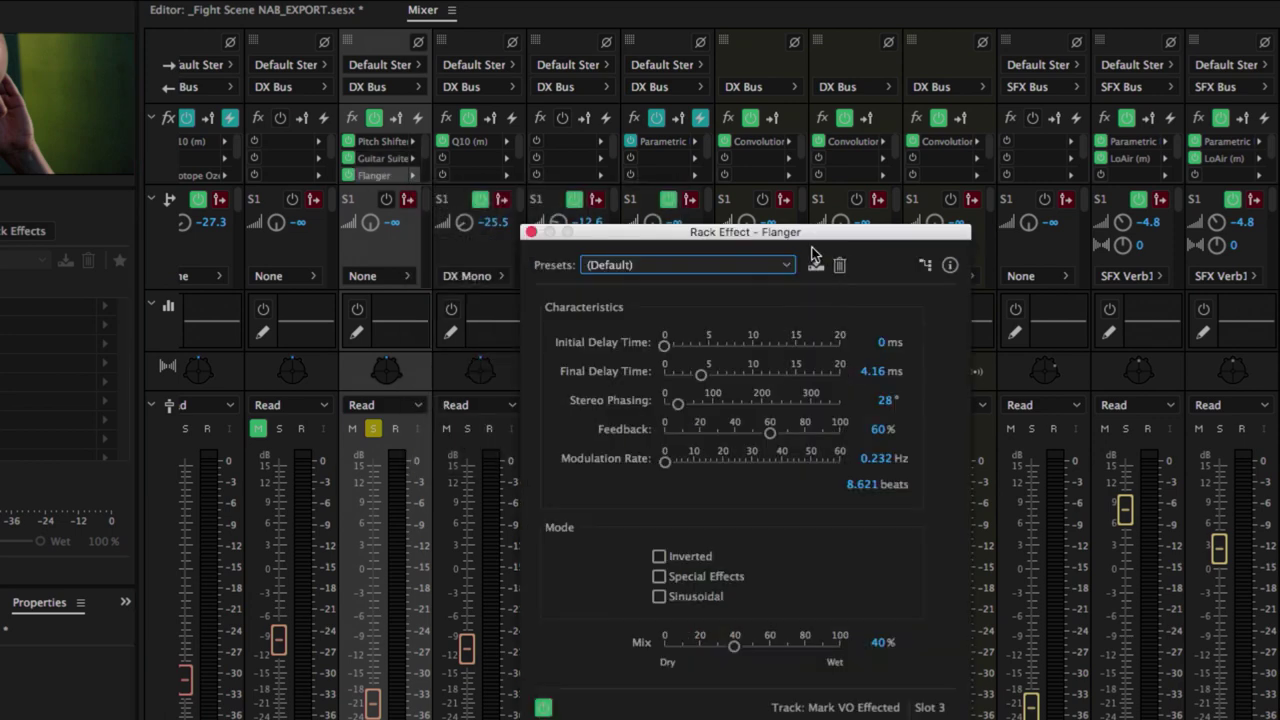
drag(810, 237, 812, 137)
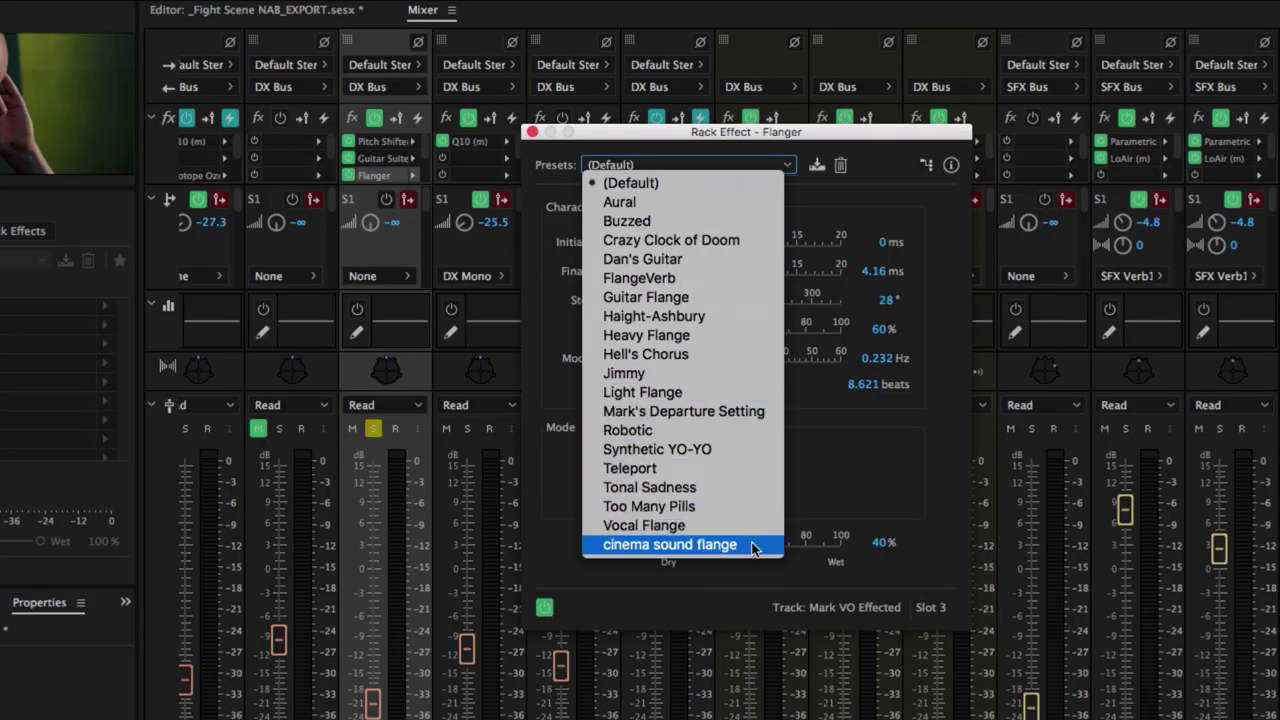
Apply the cinema sound flange preset to the Flanger and listen to the voice-over.
click(740, 541)
key(space)
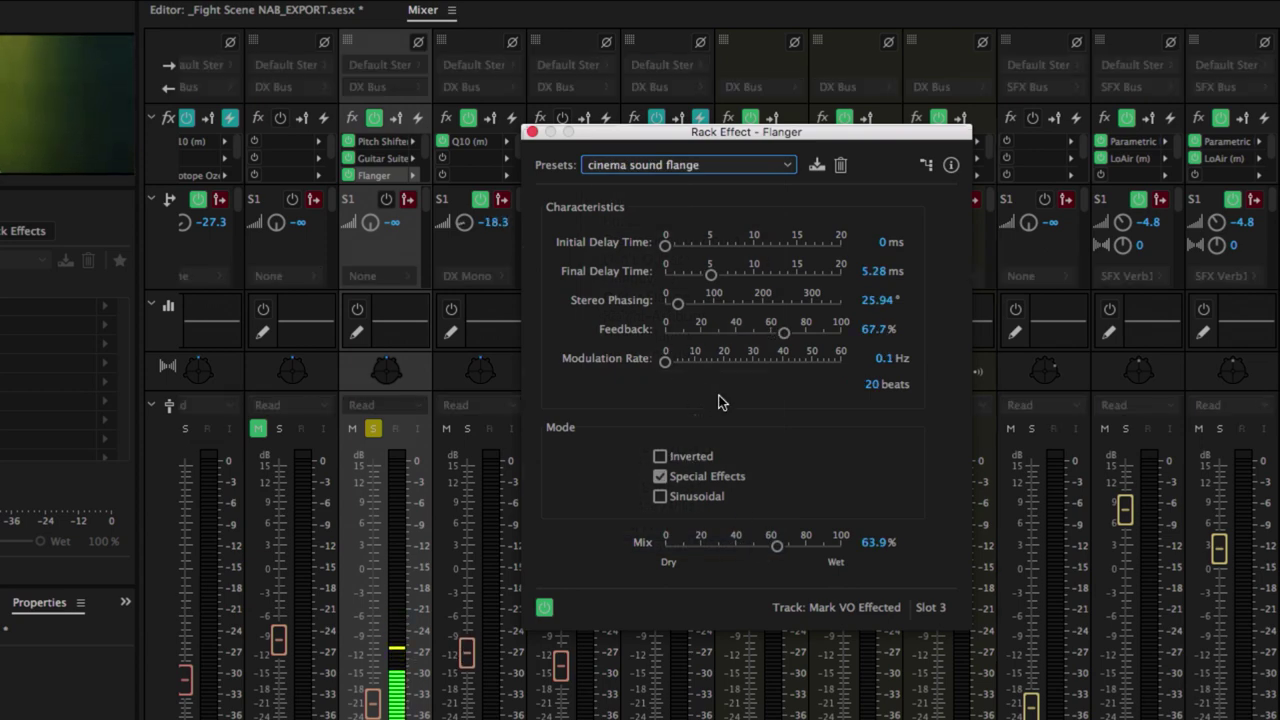
key(space)
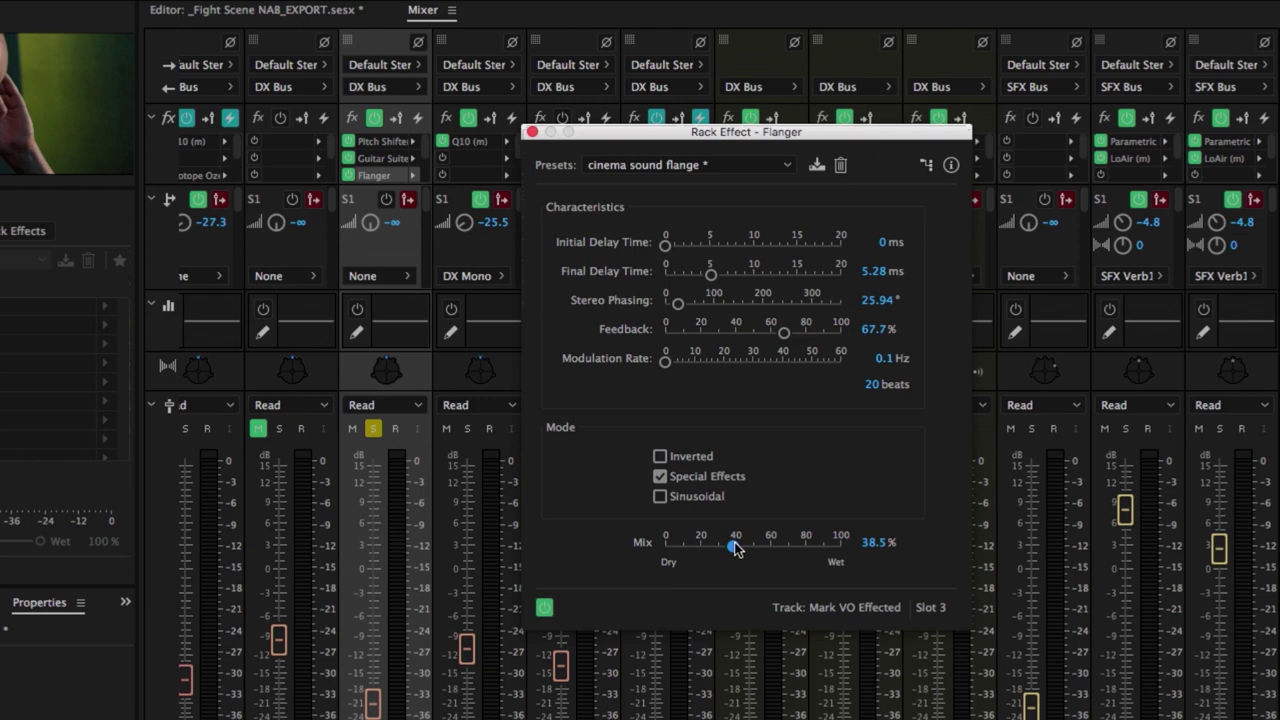
Lower the Flanger's mix to 38.5%, play back the Mark voice-over, and close the effect.
key(space)
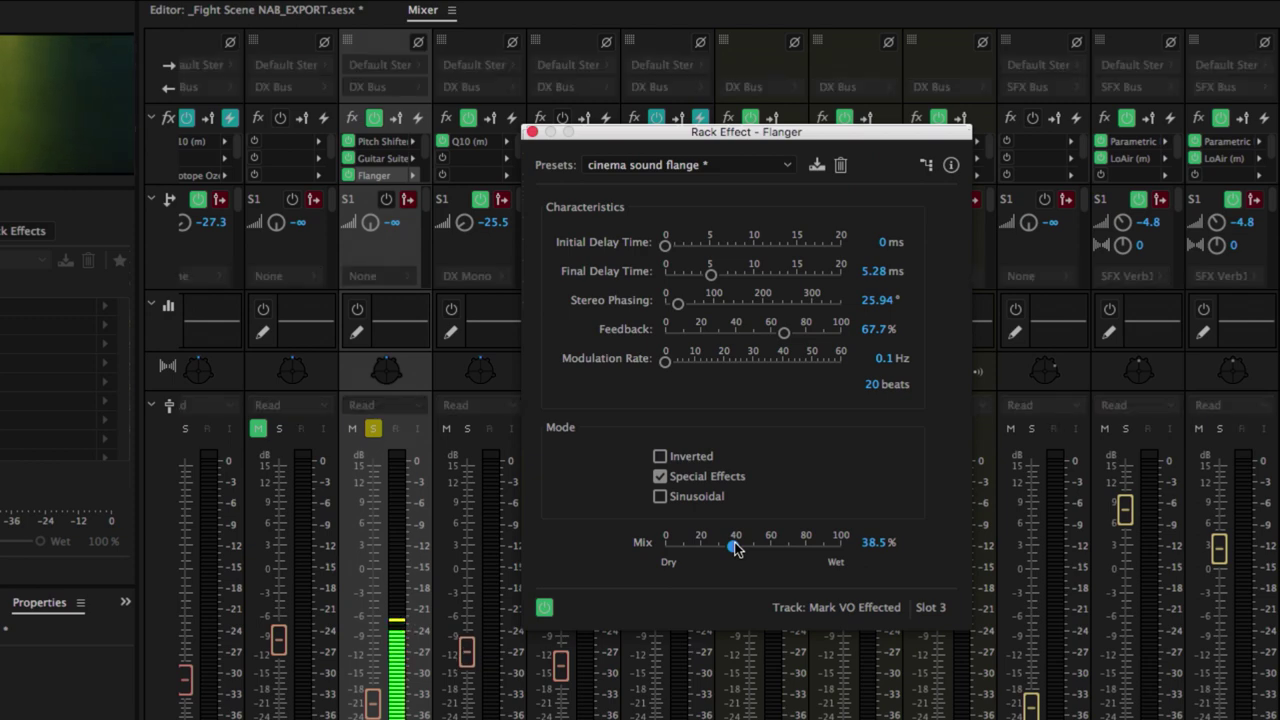
key(space)
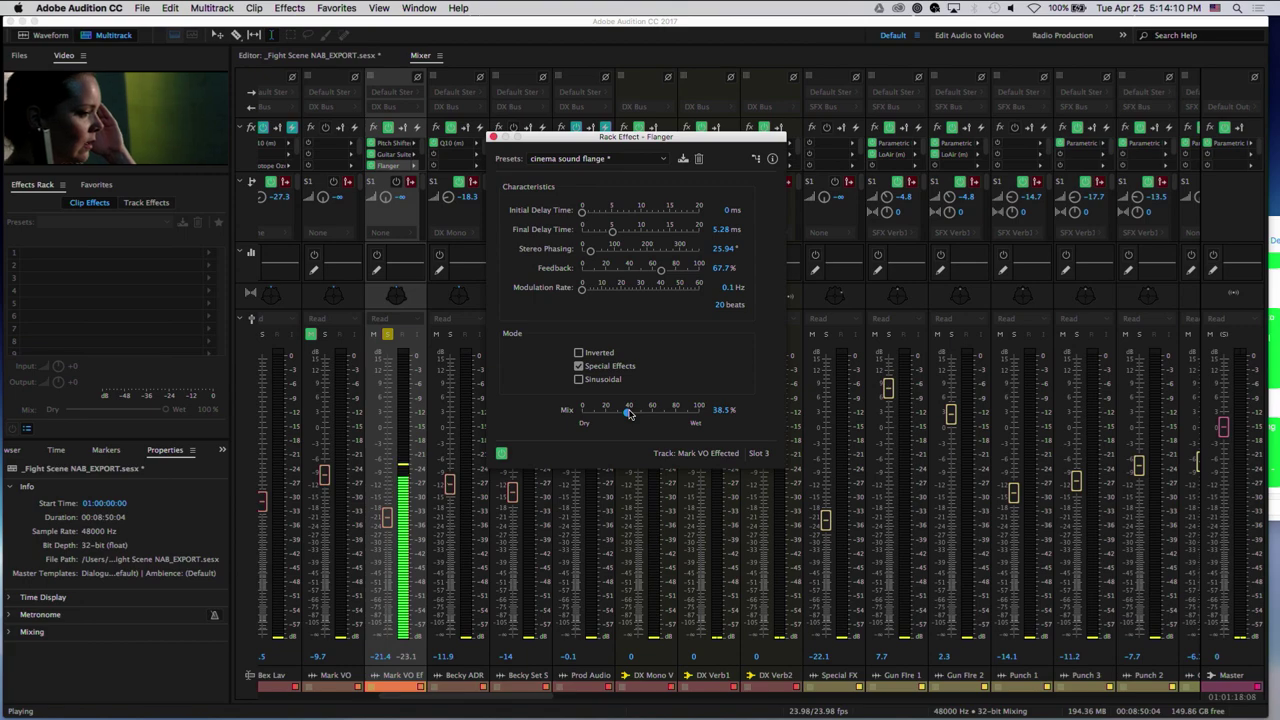
key(space)
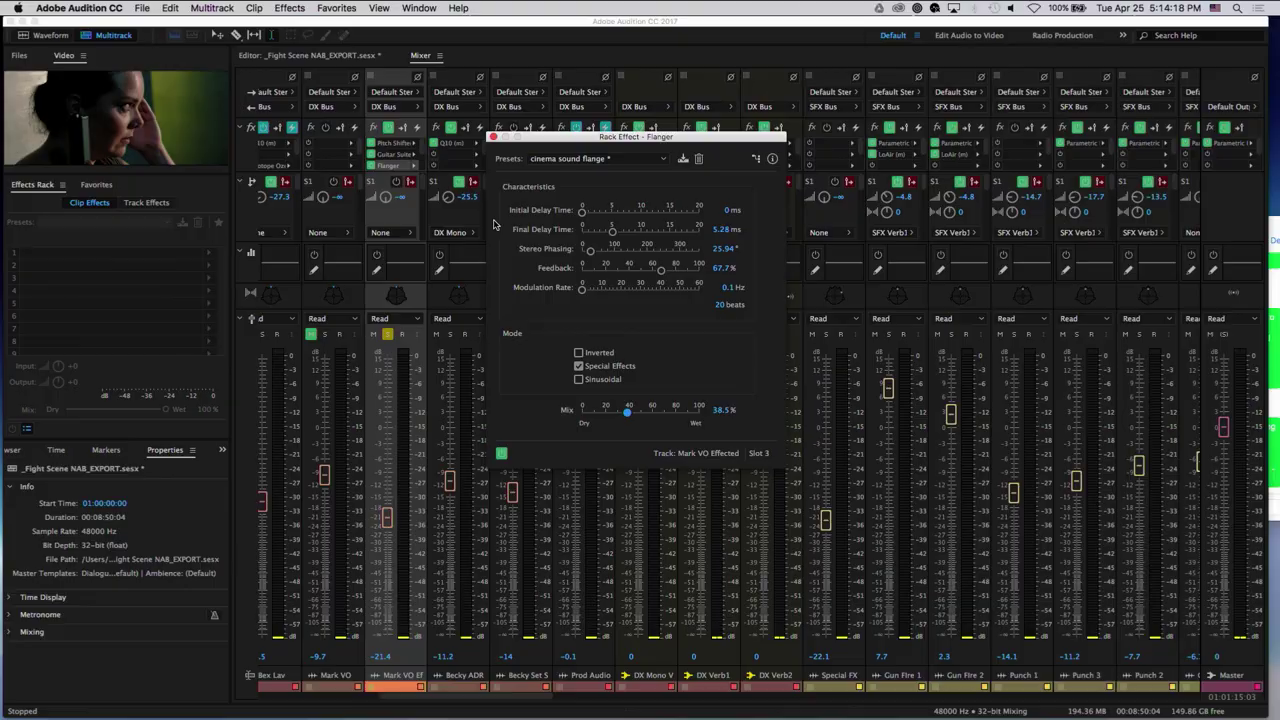
click(493, 137)
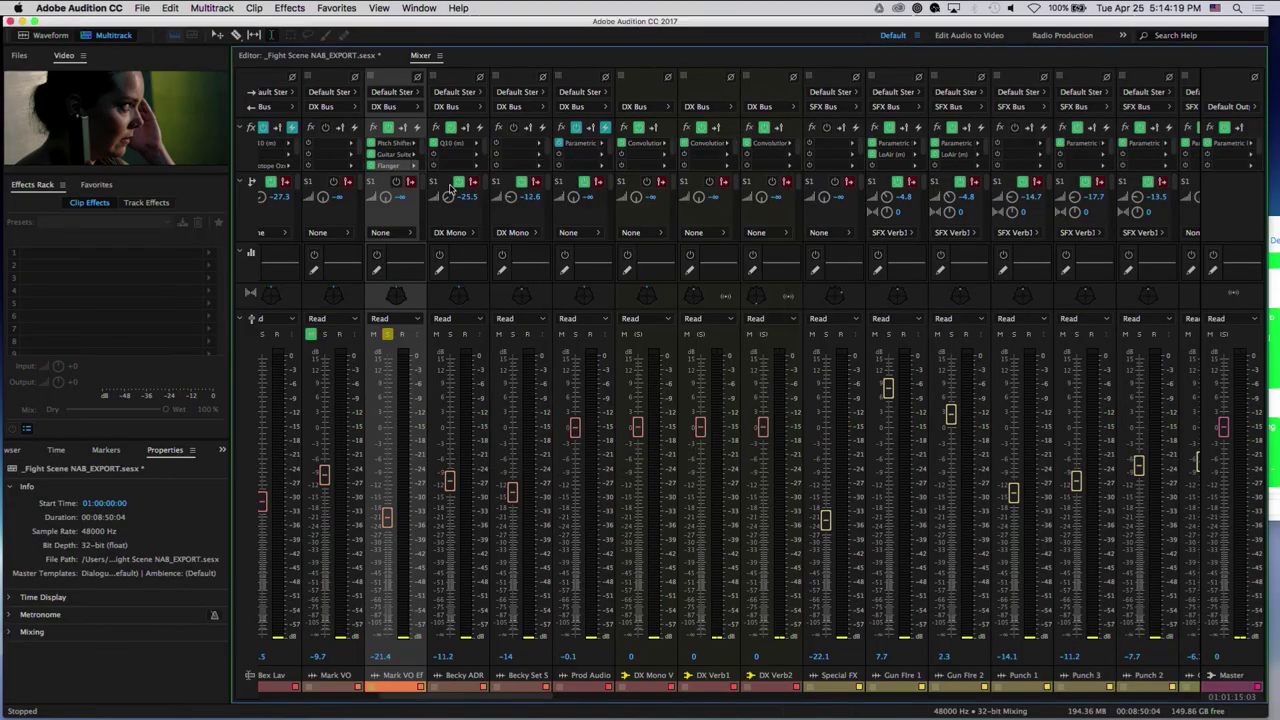
Pan Mark VO Effected to a 15° angle in its surround Track Panner, listen to the result, and close the panner.
double_click(396, 298)
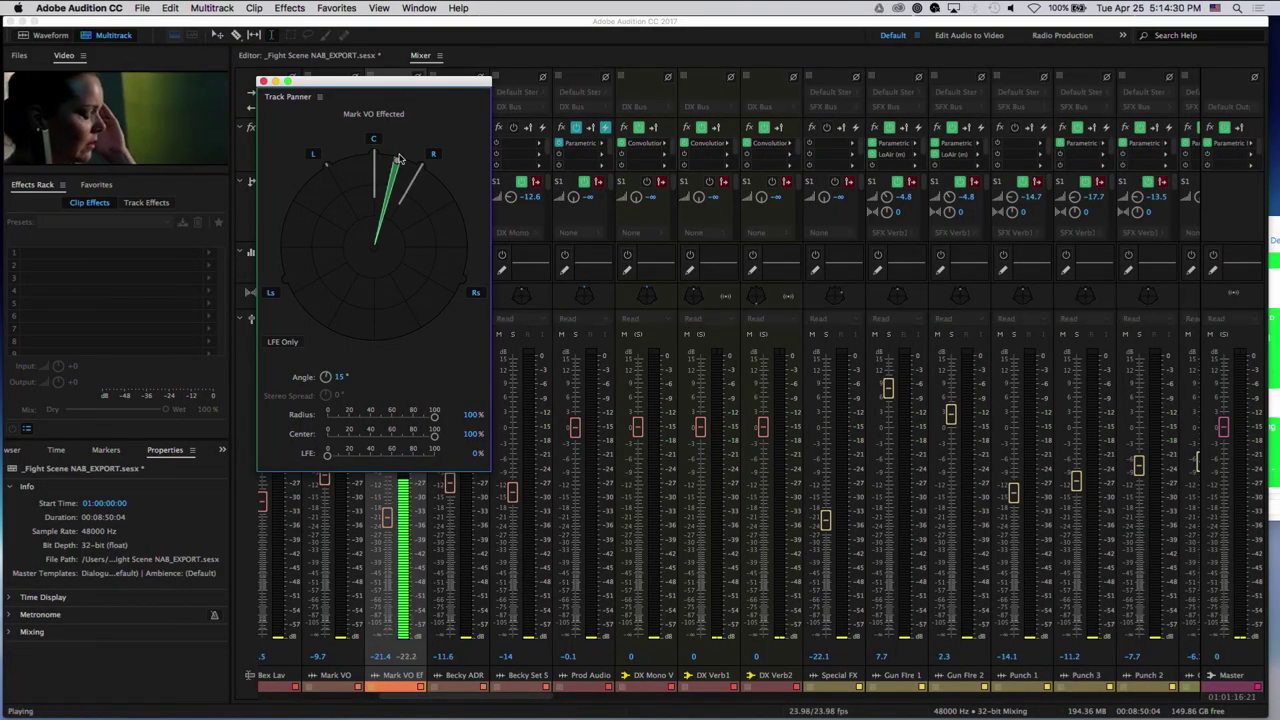
key(space)
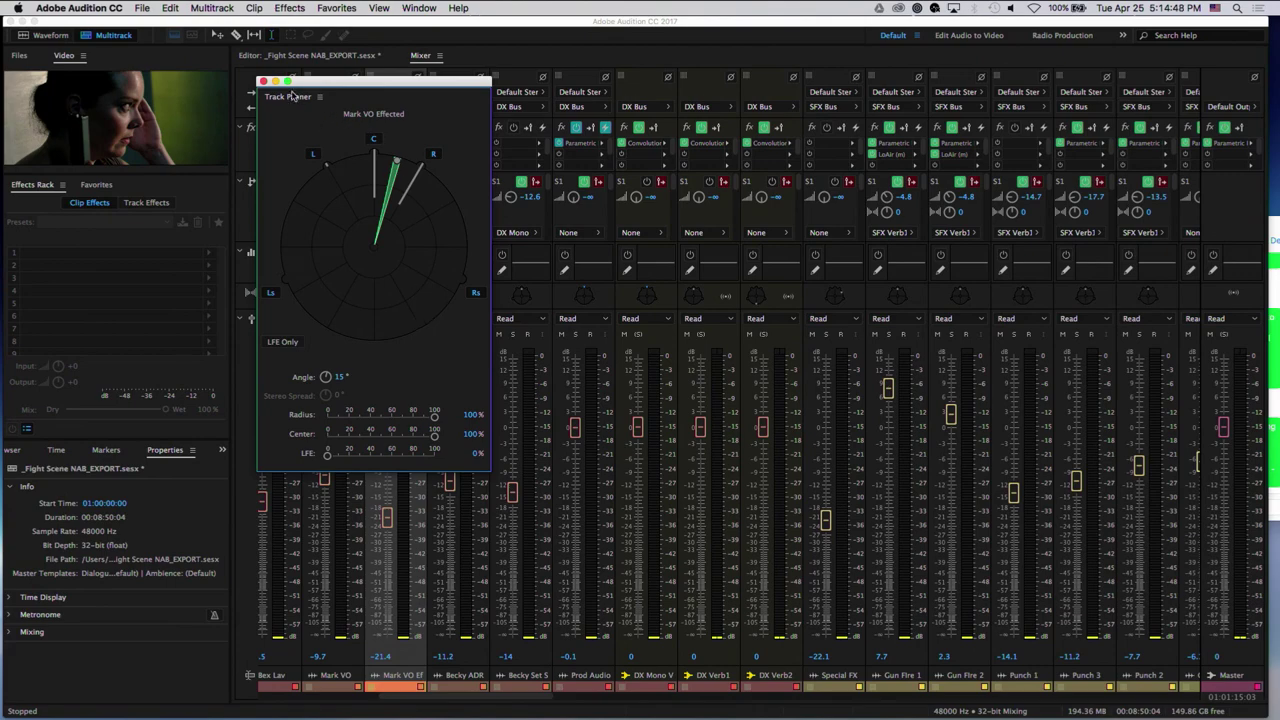
click(262, 81)
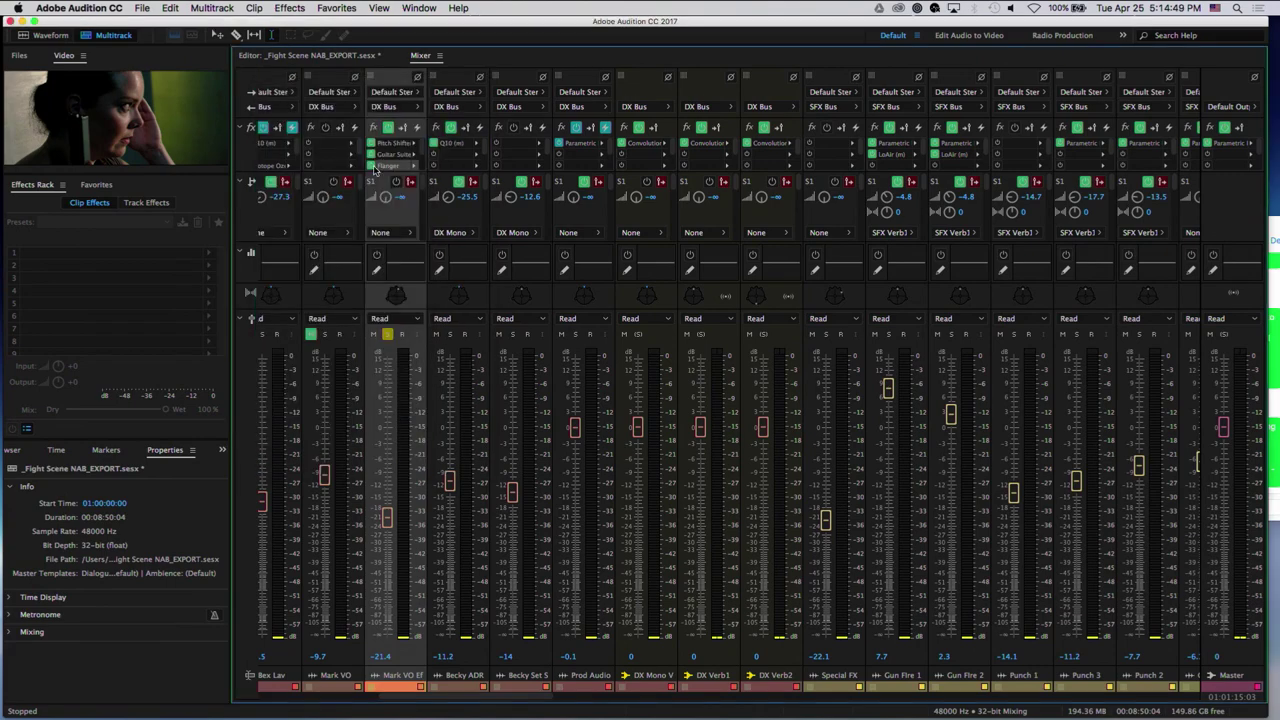
Switch the output of Mark VO Effected to Master and back to DX Bus to compare the stereo and surround panners.
click(424, 104)
mouse_move(470, 173)
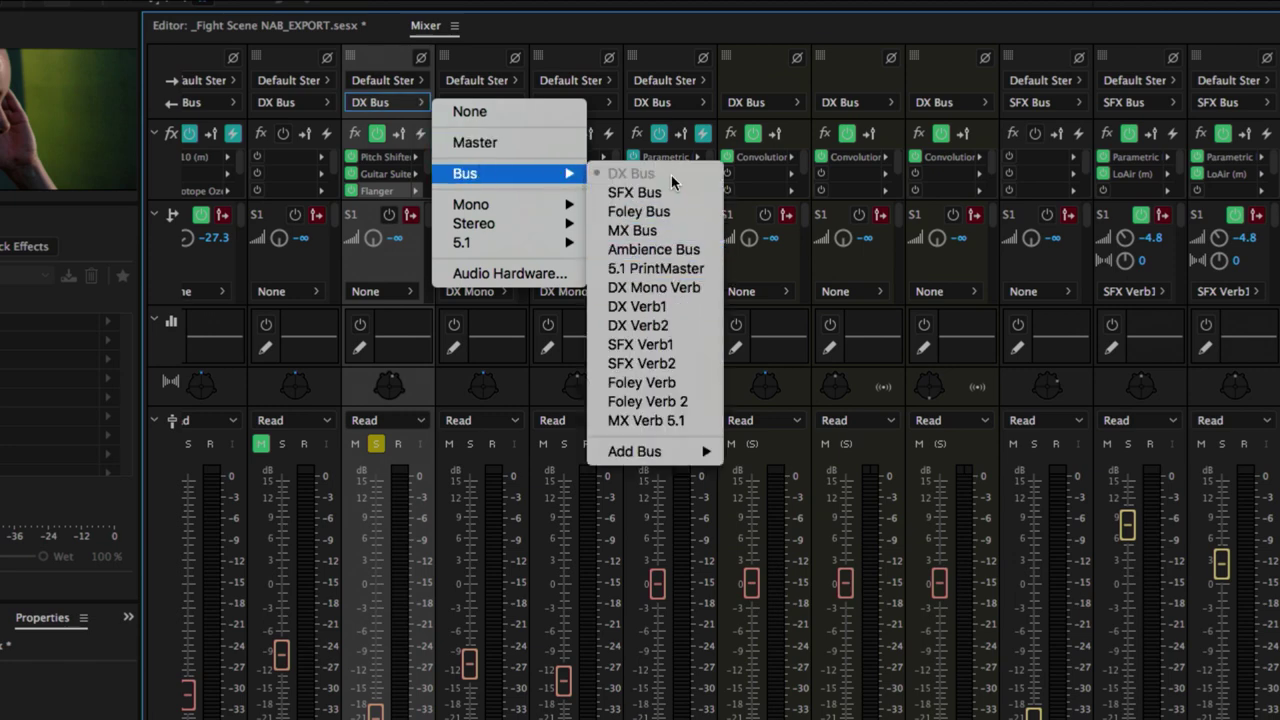
click(537, 145)
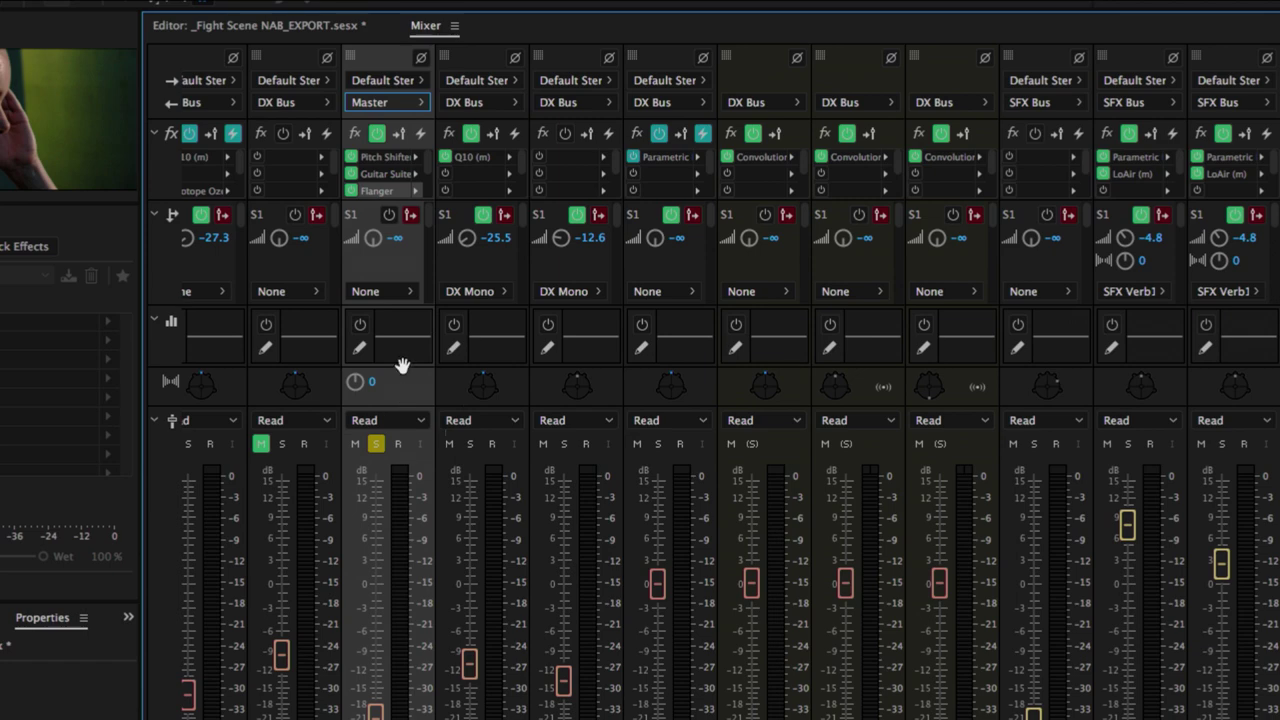
click(398, 113)
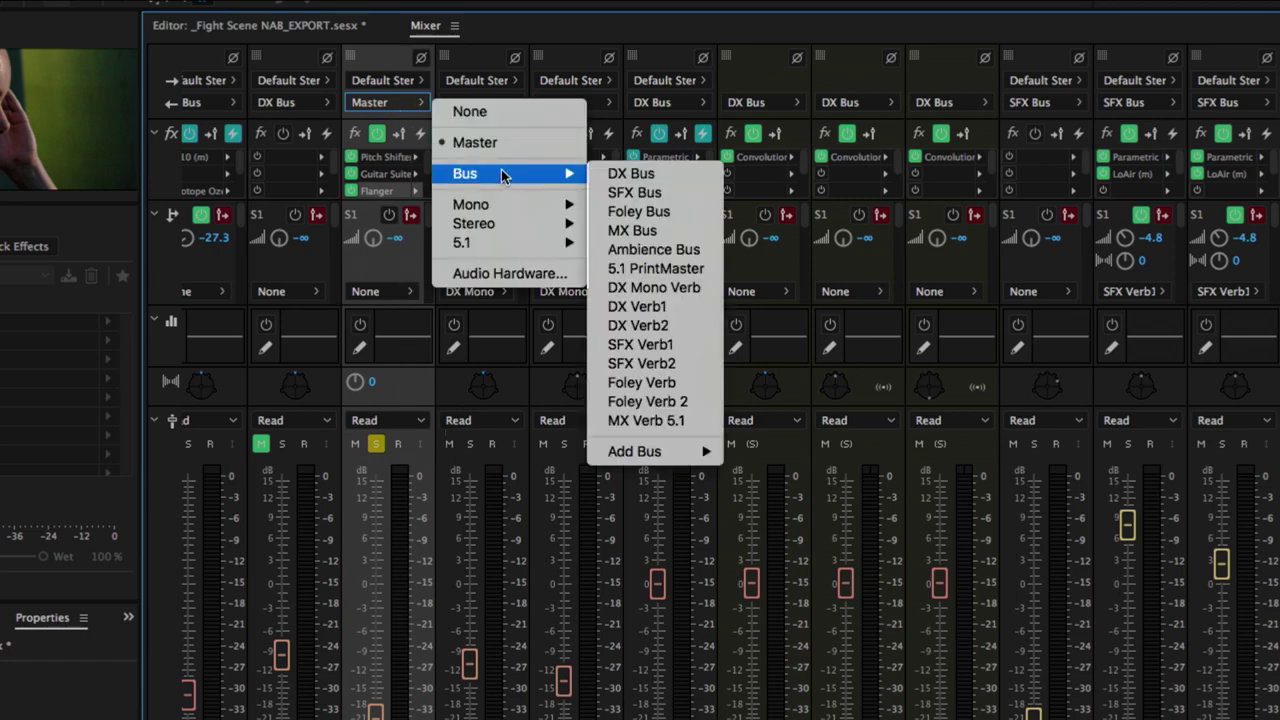
click(645, 178)
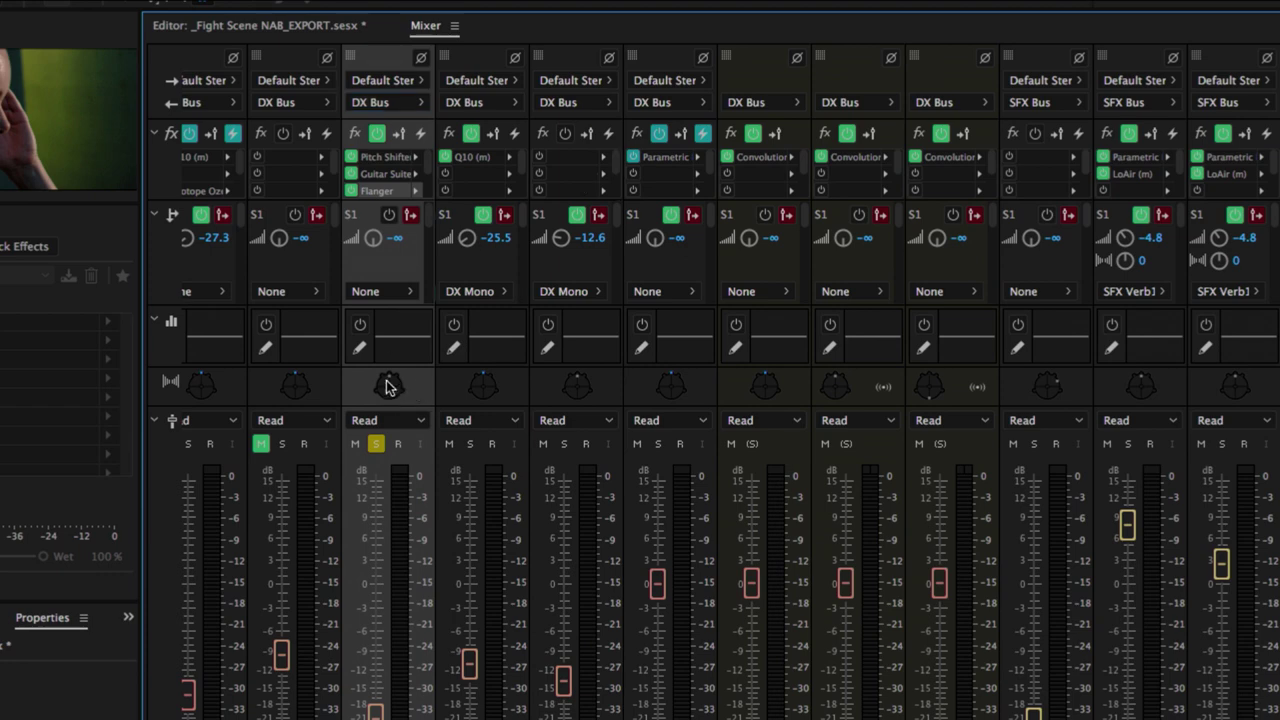
Pan Mark VO Effected between the centre and right speakers at a 14° angle and 69% radius, and close the Track Panner.
double_click(389, 387)
drag(356, 178, 386, 235)
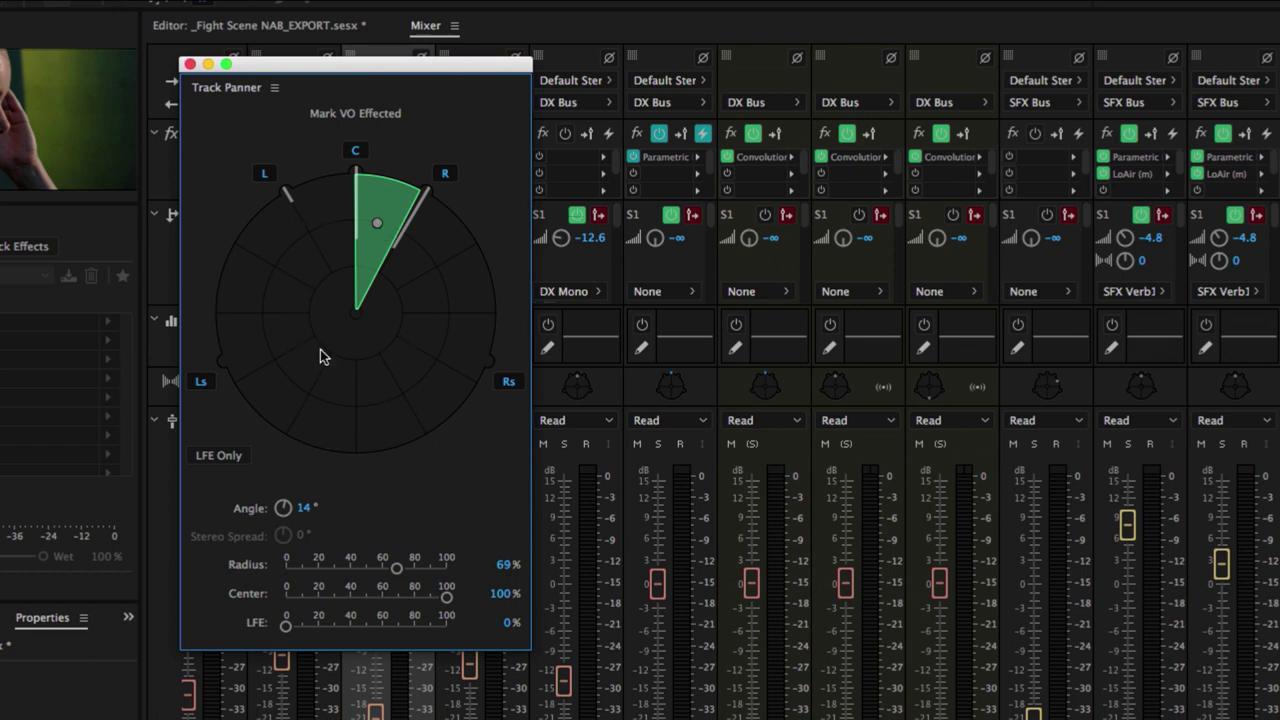
click(189, 65)
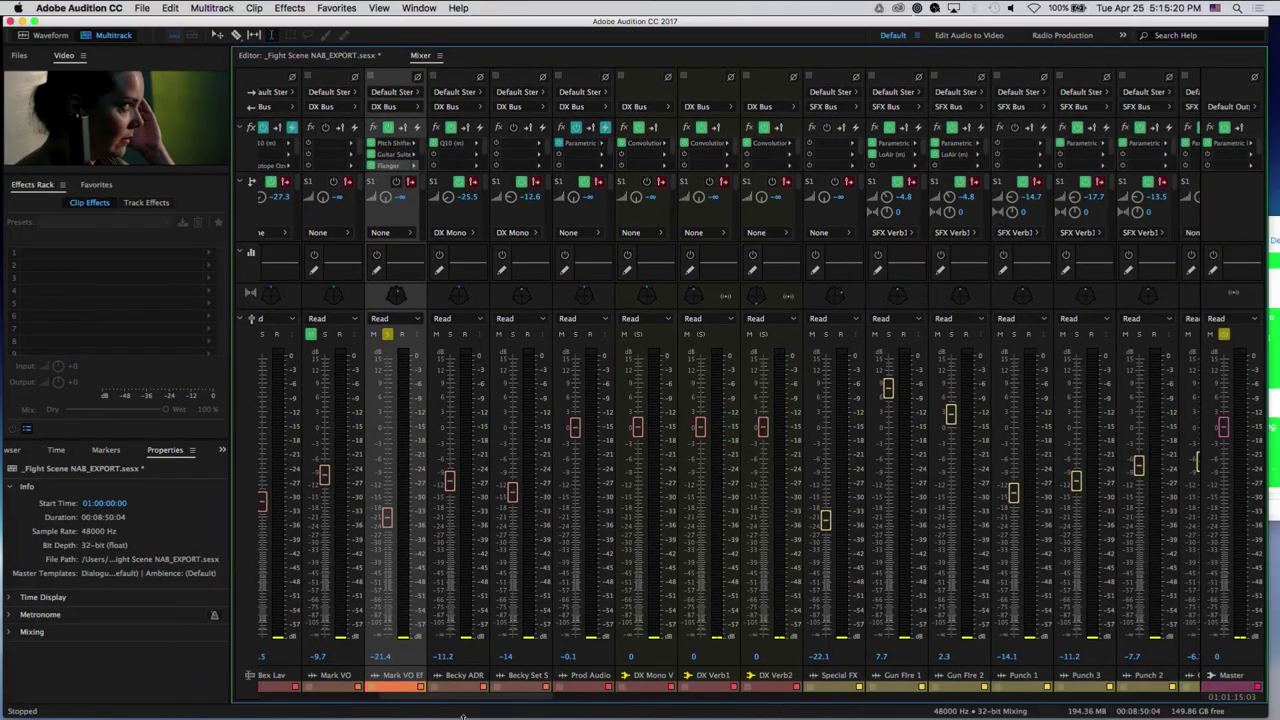
Solo the LOOPS music track in the Mixer and open its Track Panner.
drag(512, 698, 909, 712)
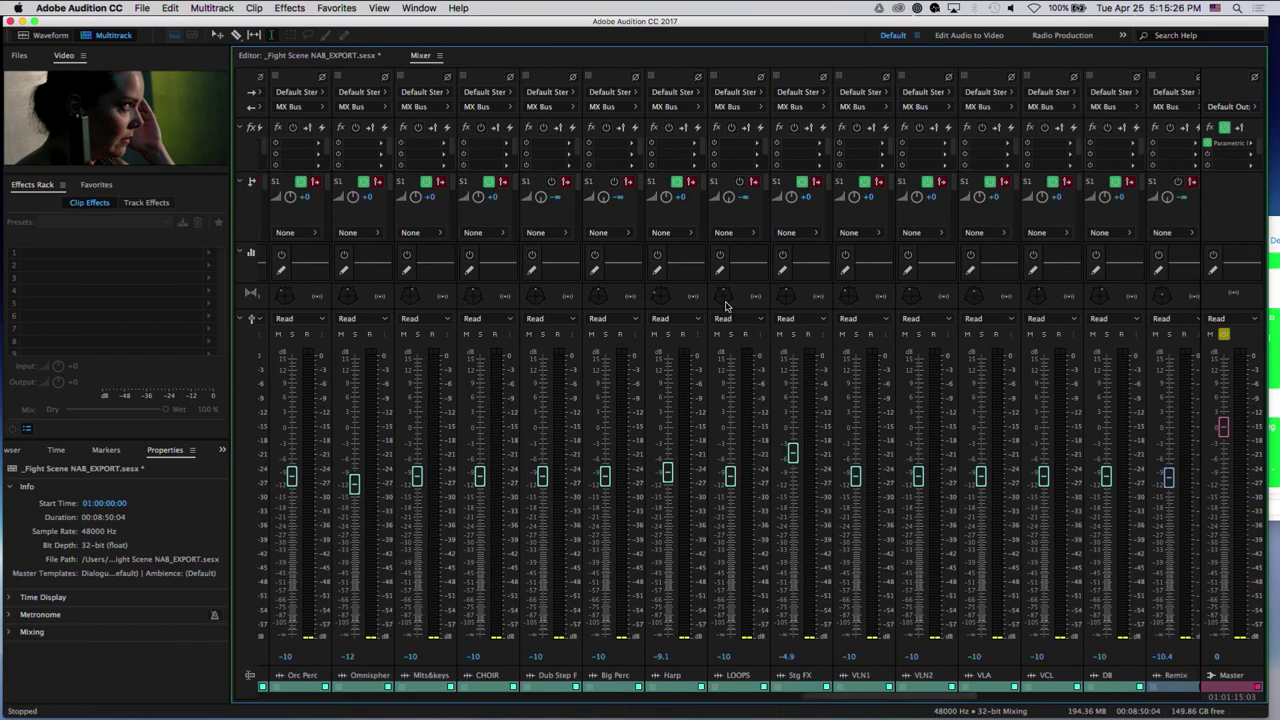
click(730, 335)
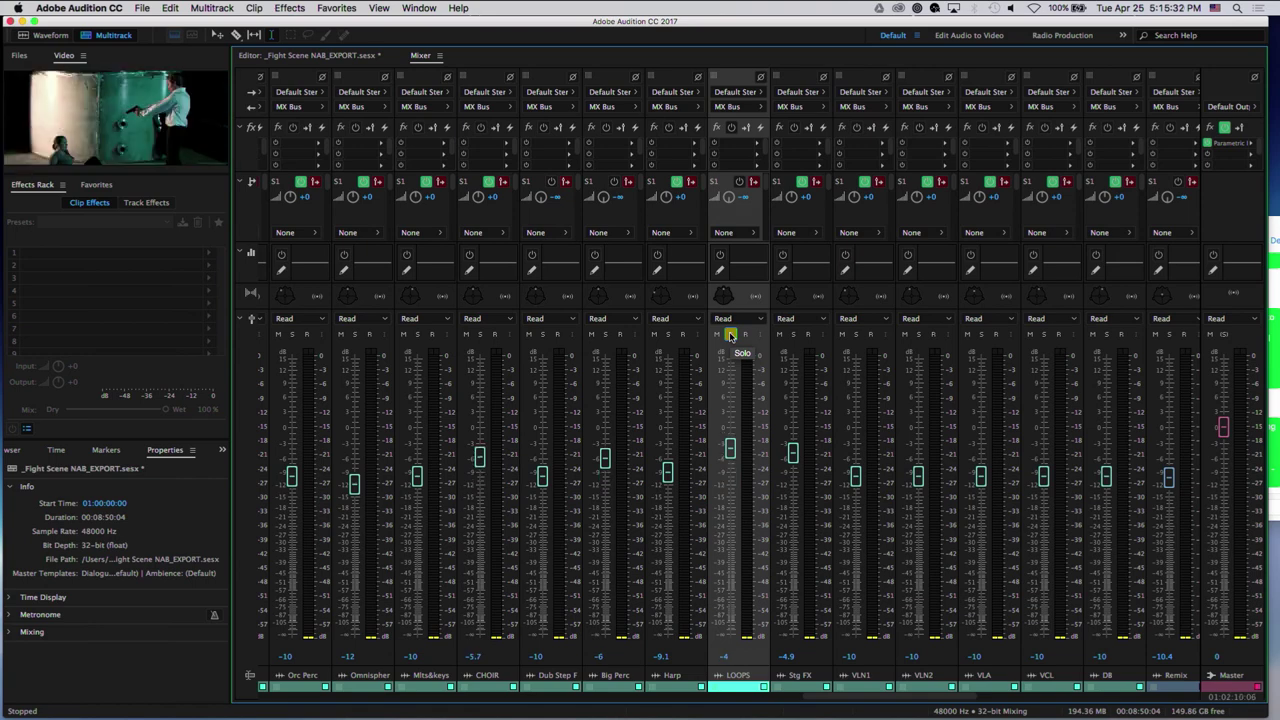
double_click(724, 296)
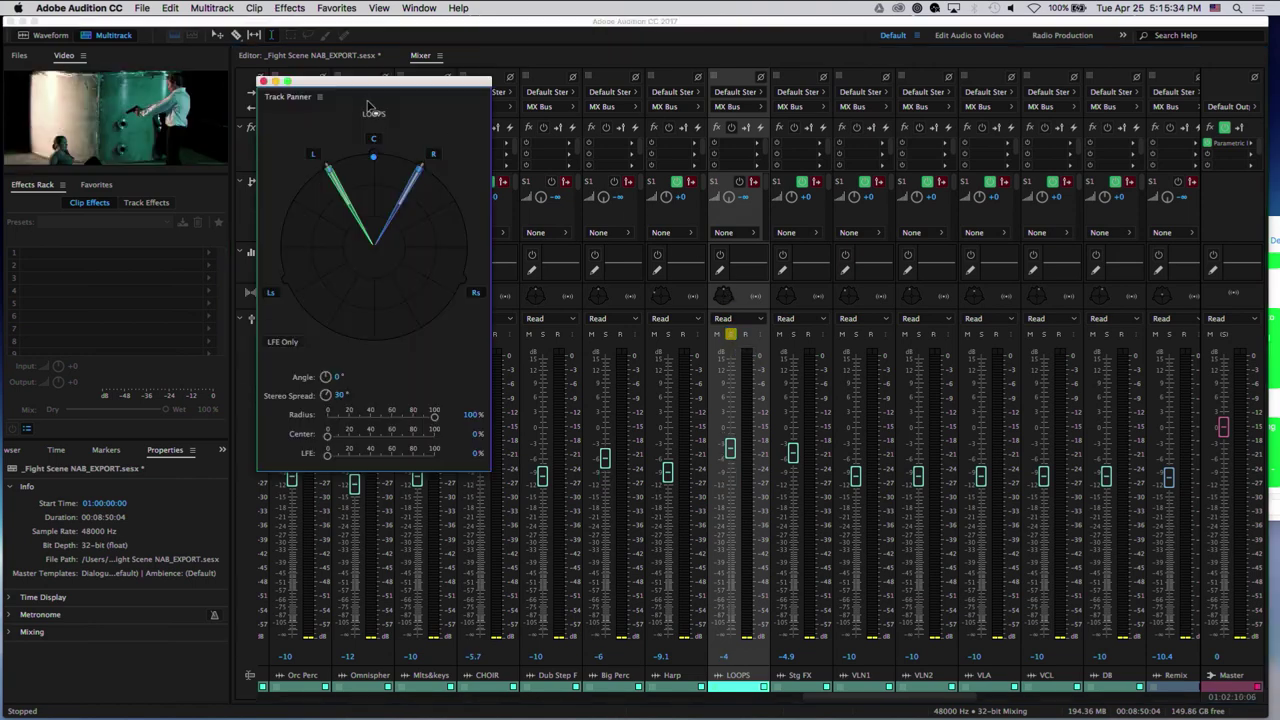
drag(363, 87, 405, 110)
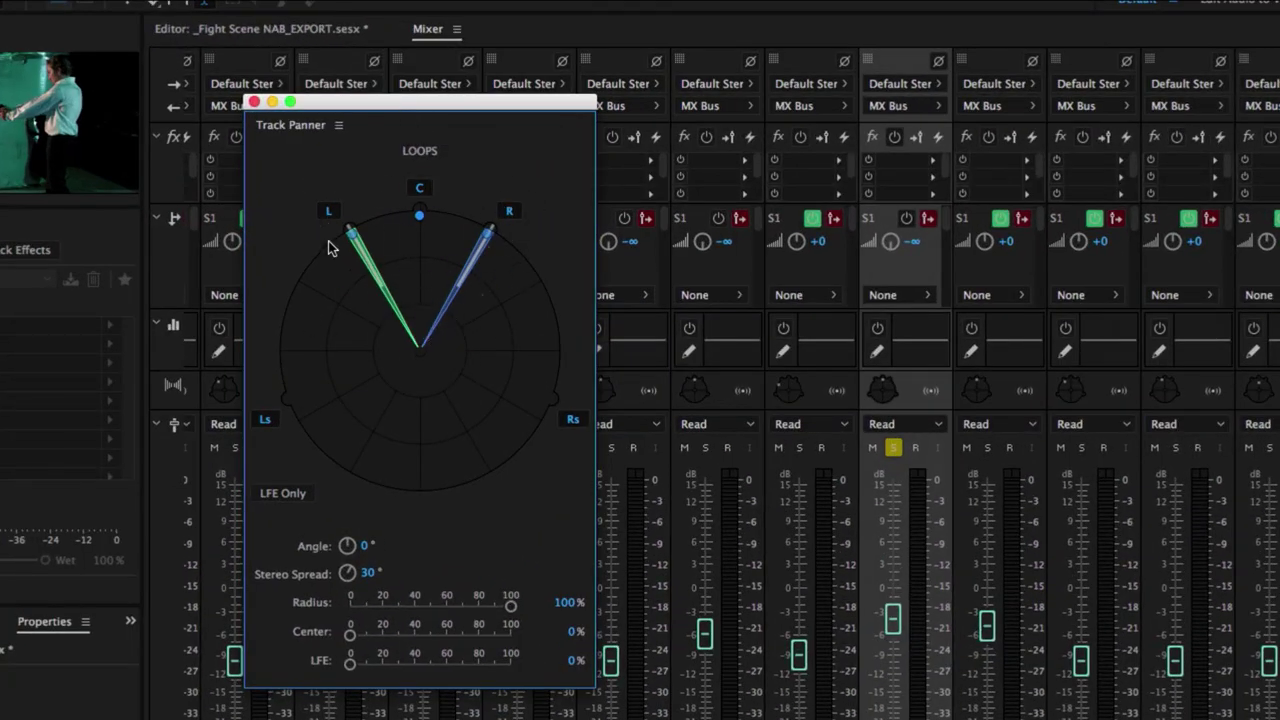
Set the LOOPS stereo spread to 17° and switch the track's automation mode to Latch.
drag(347, 575, 372, 266)
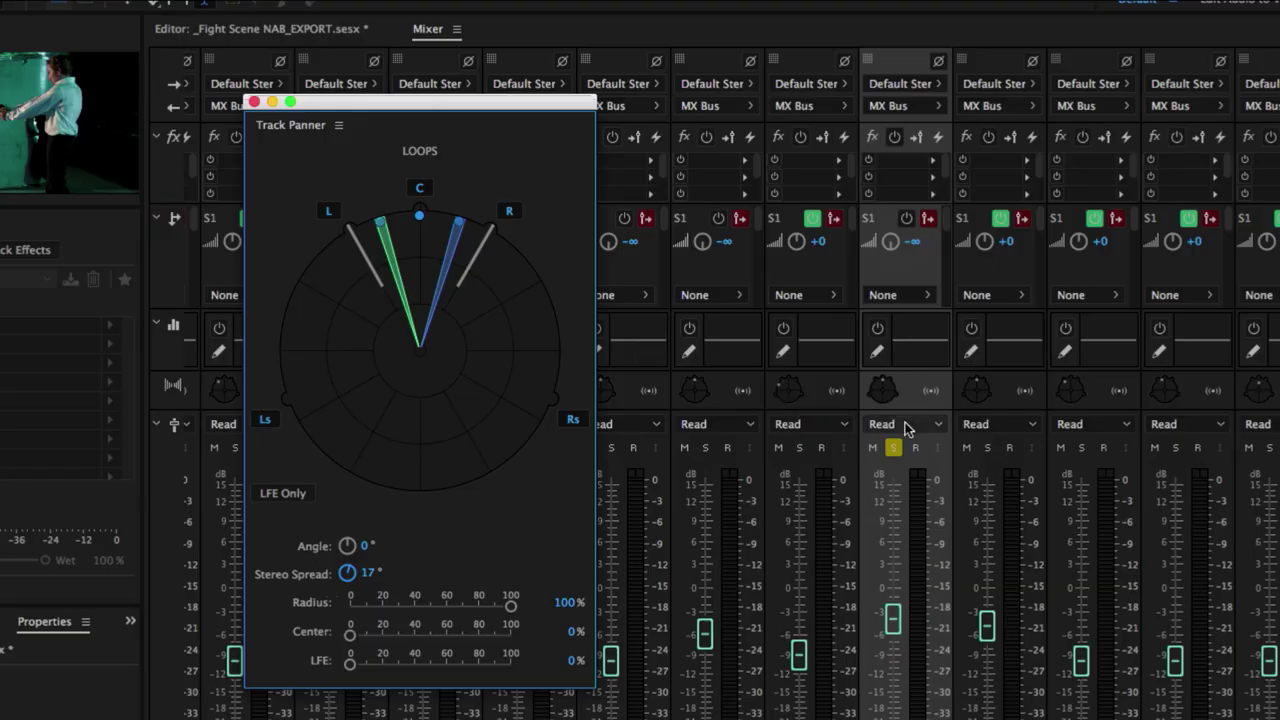
click(905, 428)
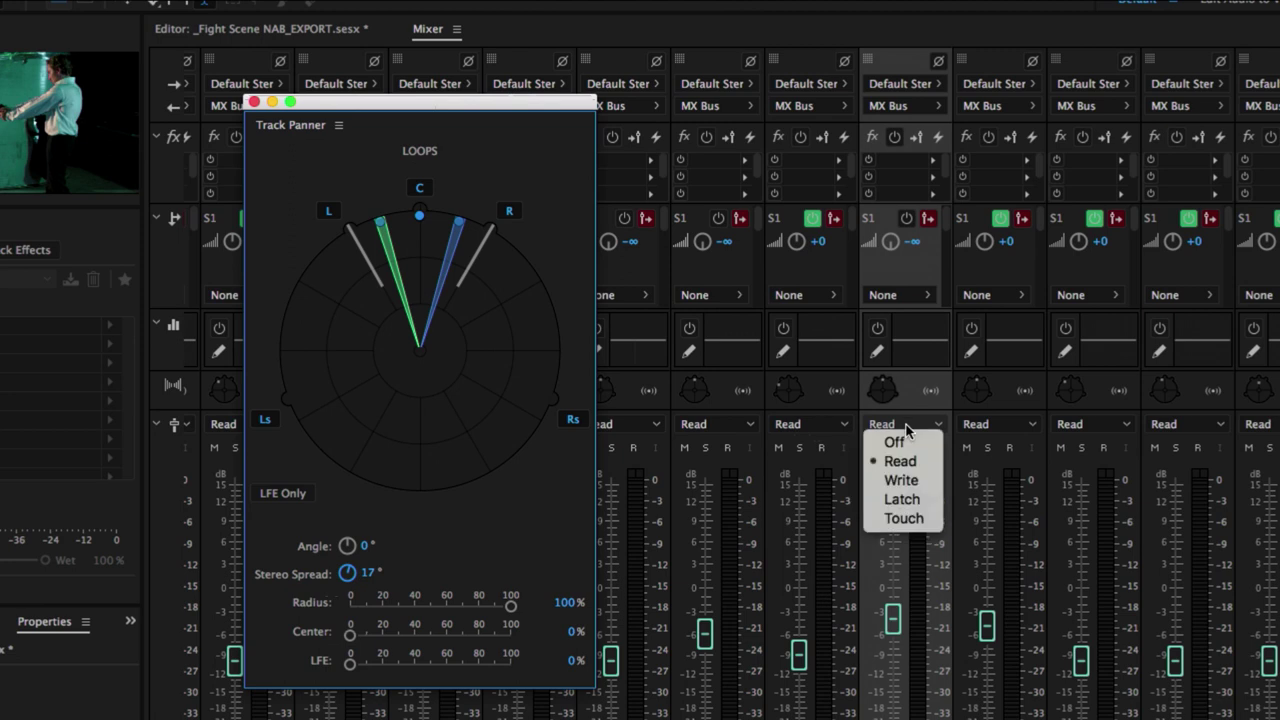
click(920, 500)
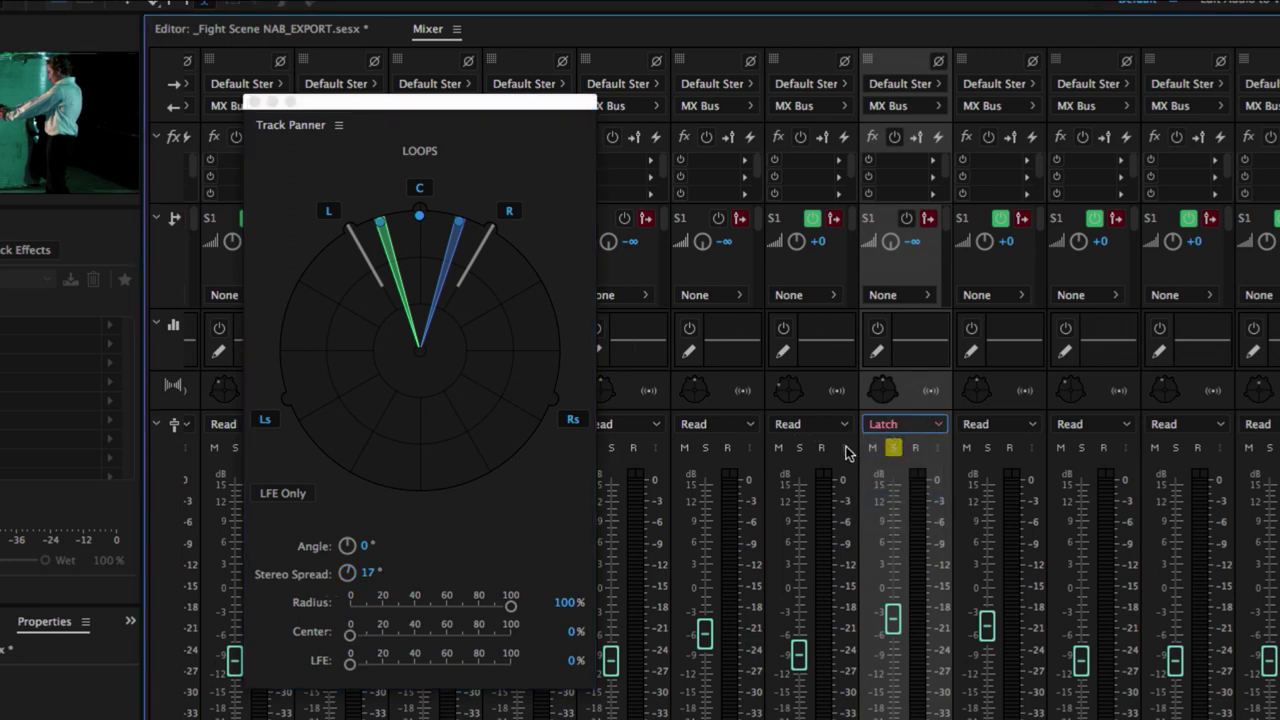
Record surround panning automation on LOOPS during playback by widening the stereo spread to about 32° and moving the pan position around the field.
key(space)
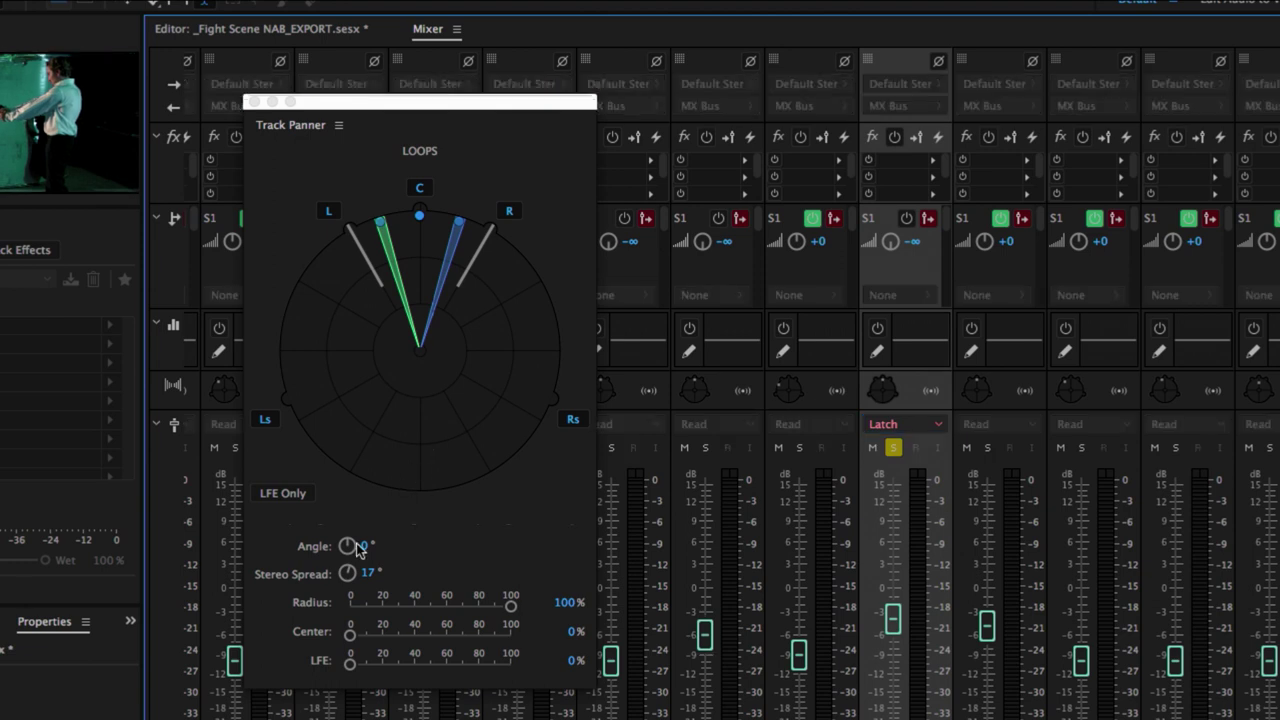
drag(349, 577, 322, 537)
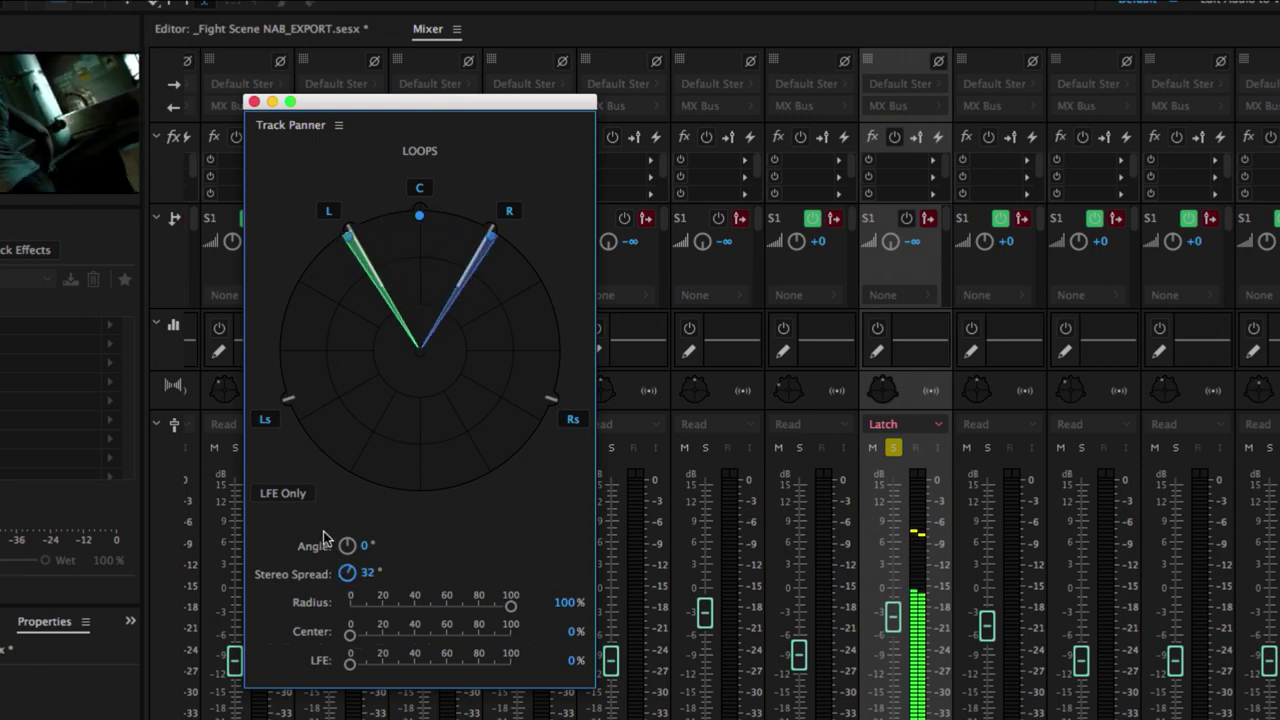
drag(405, 283, 463, 230)
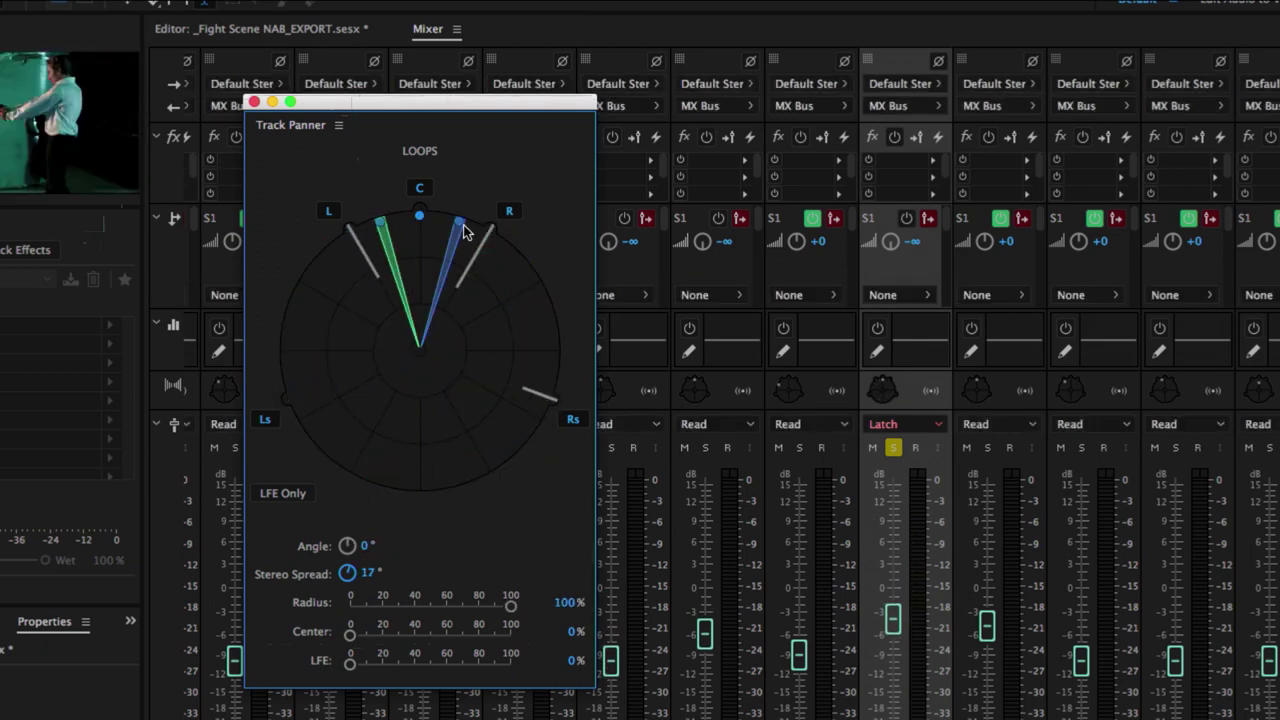
Return the LOOPS automation mode to Read and play back the recorded panning moves.
click(903, 424)
click(912, 457)
key(space)
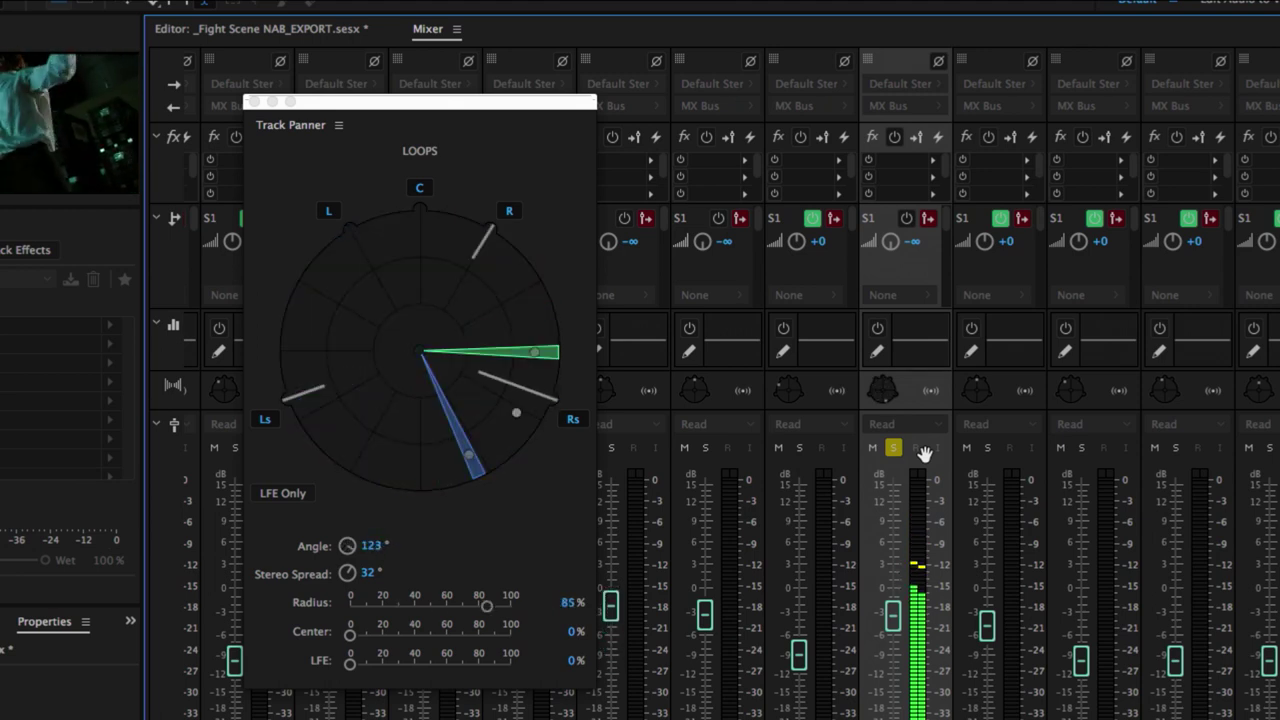
key(space)
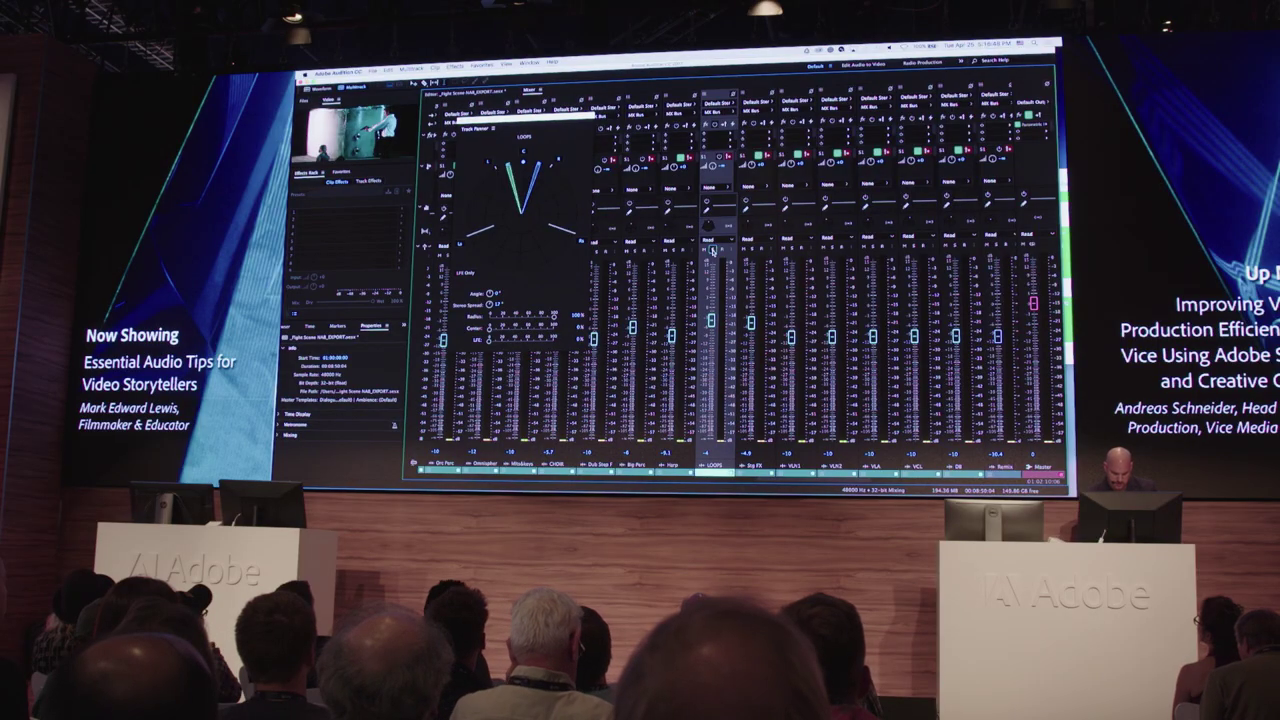
key(space)
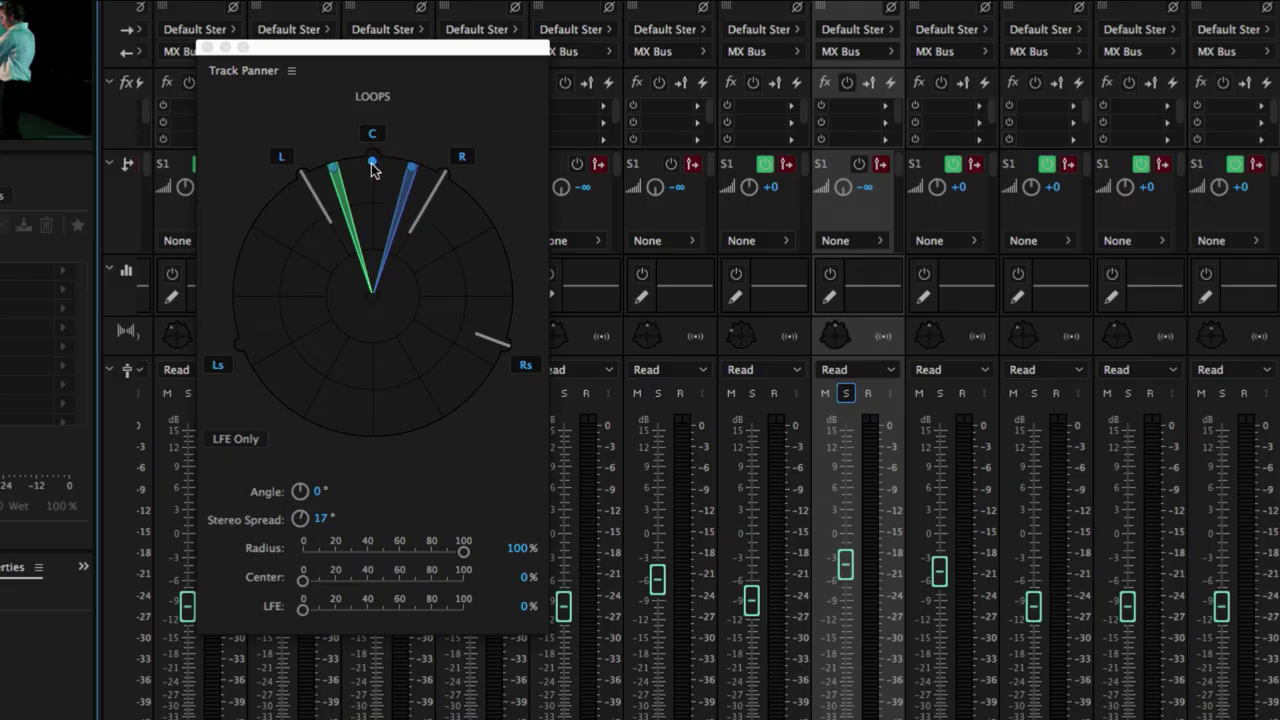
Pan LOOPS onto the right speaker at a 30° angle and 100% radius.
drag(371, 166, 370, 166)
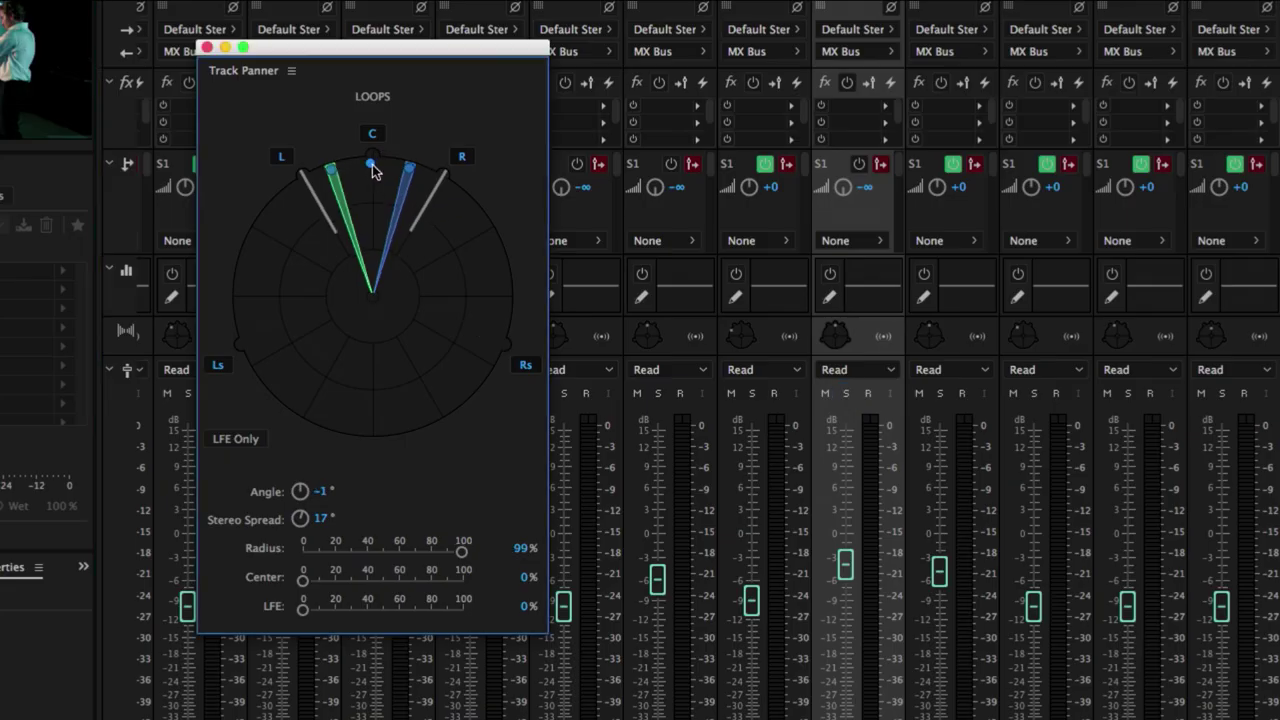
drag(386, 163, 442, 175)
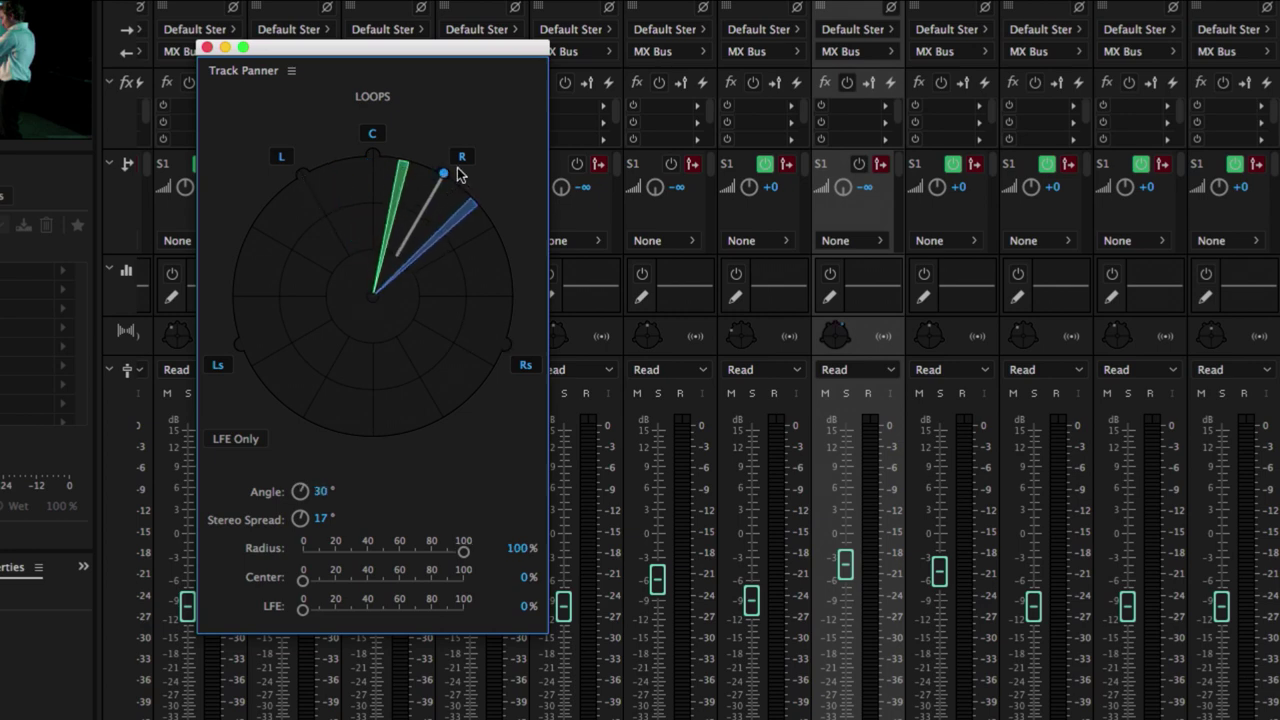
Solo the LOOPS track and play back its recorded surround panning moves.
click(845, 394)
key(space)
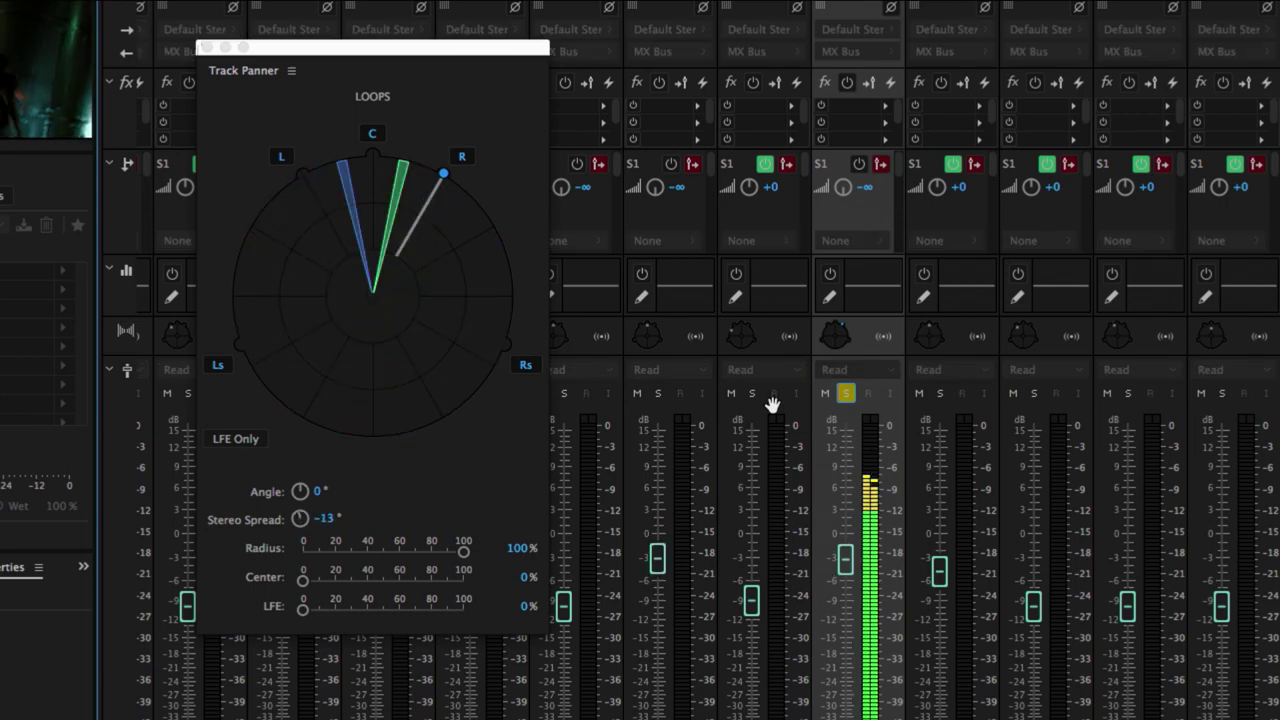
key(space)
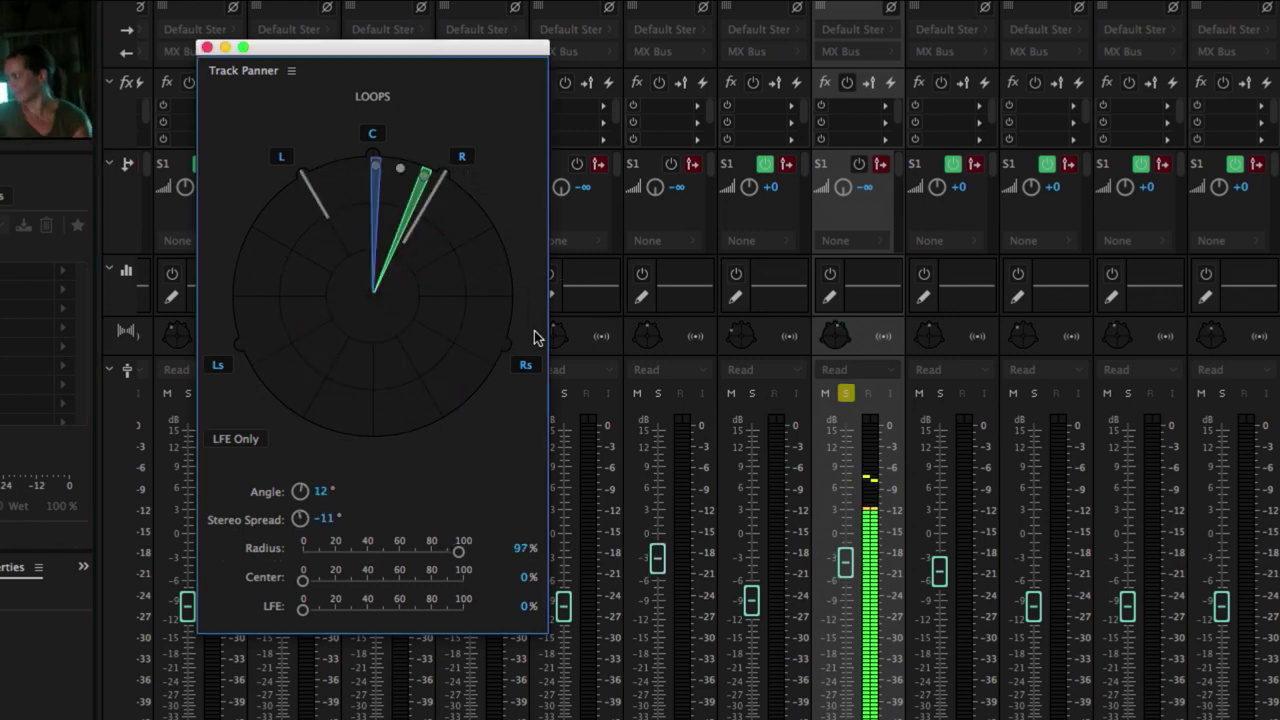
key(space)
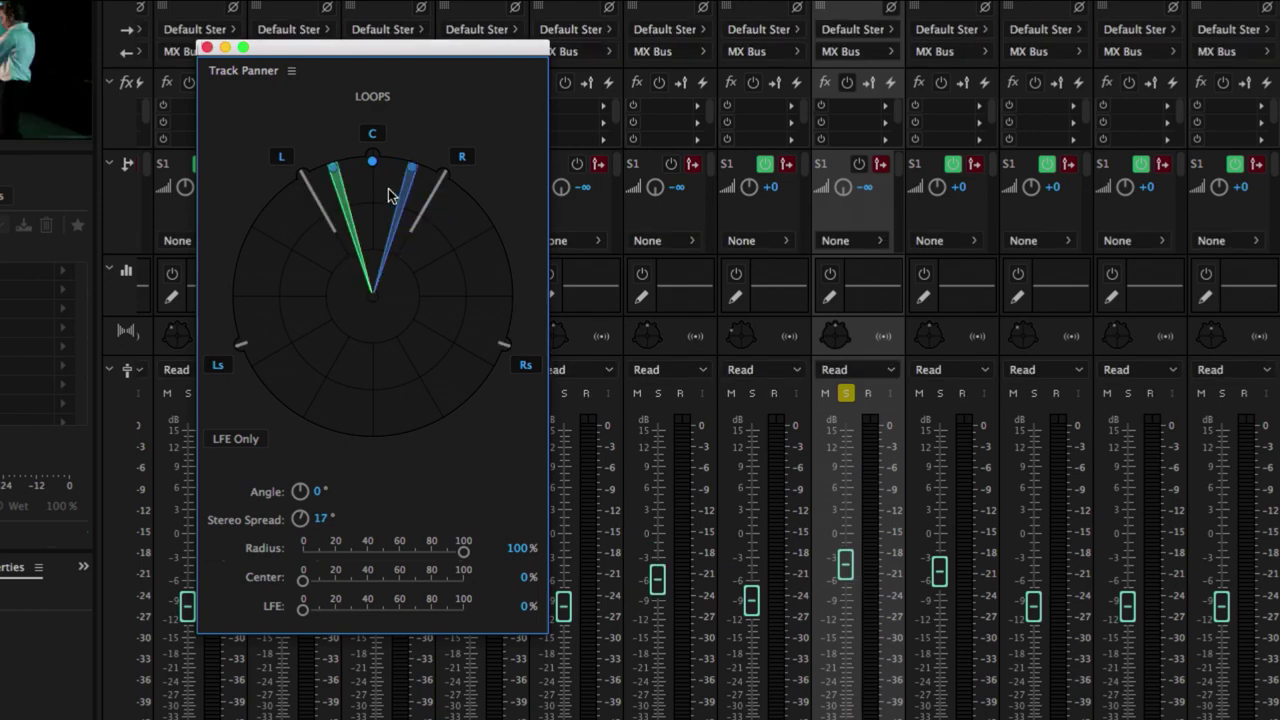
Pan LOOPS onto the center speaker at a 0° angle and 100% radius, and play it back.
click(371, 166)
drag(374, 168, 372, 155)
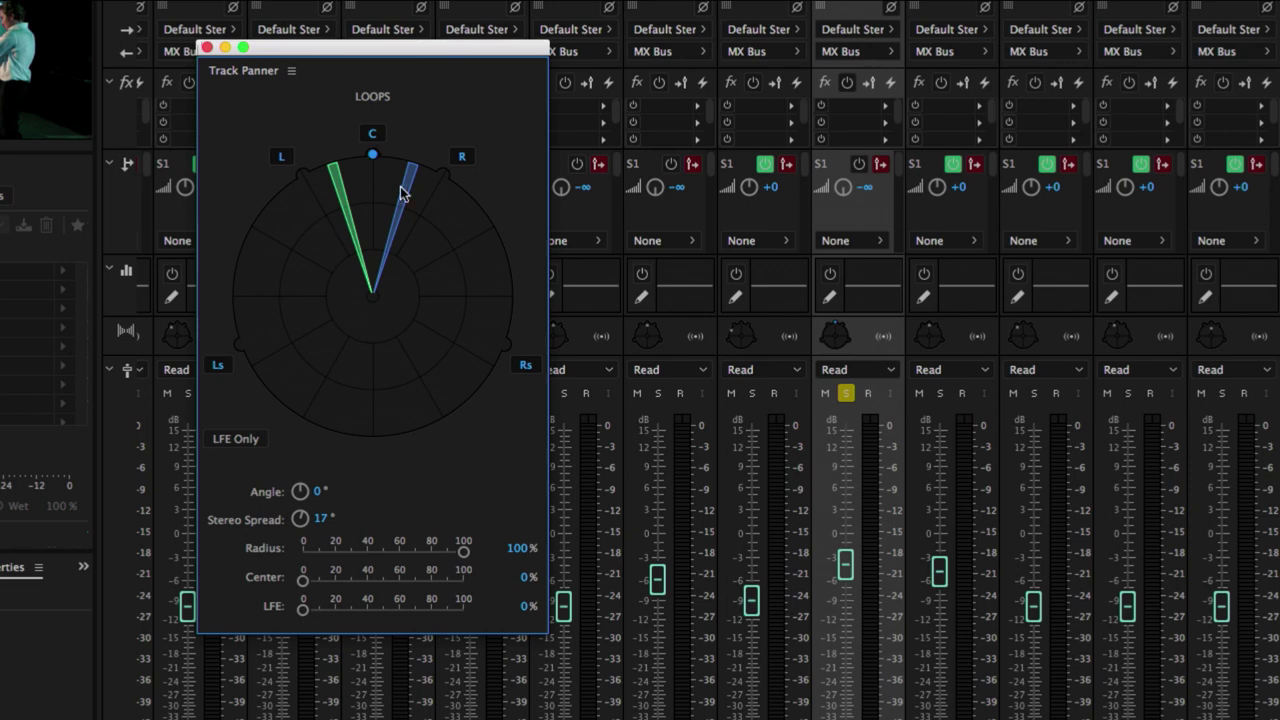
key(space)
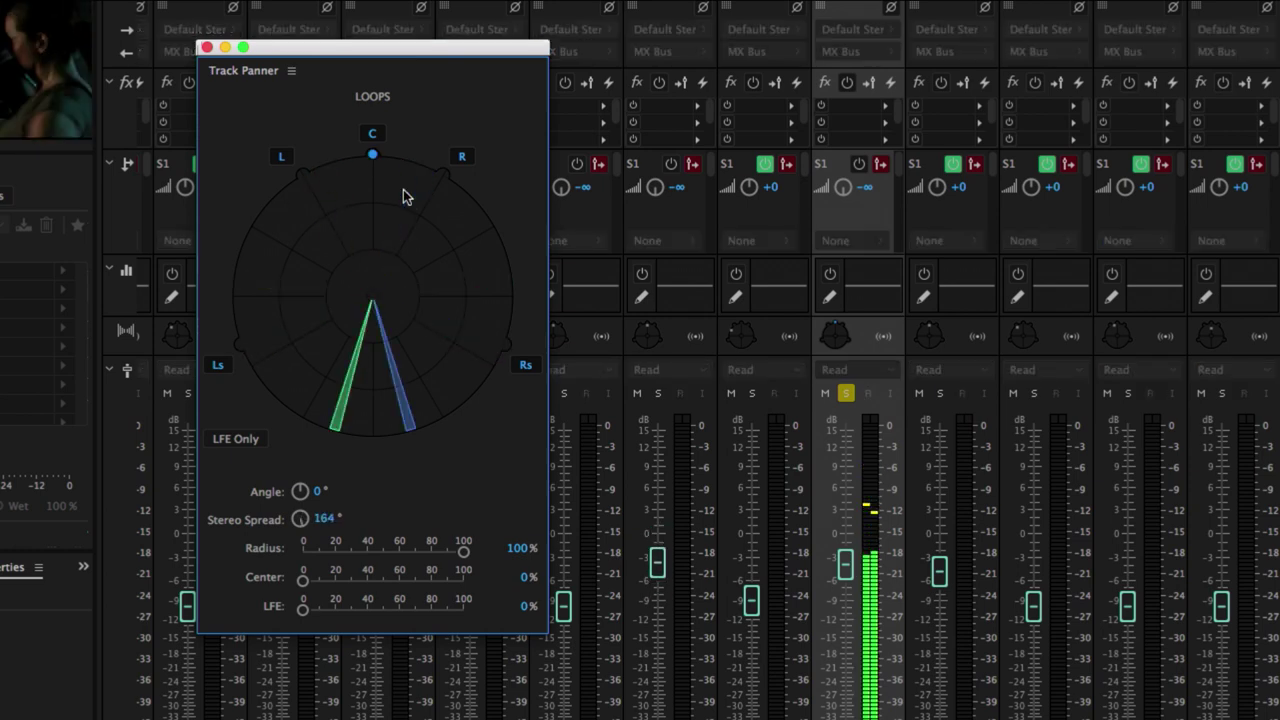
Raise the LOOPS Center level to 100% and its LFE level to 76%, and reduce the LFE level during playback.
drag(304, 583, 335, 588)
drag(428, 580, 474, 580)
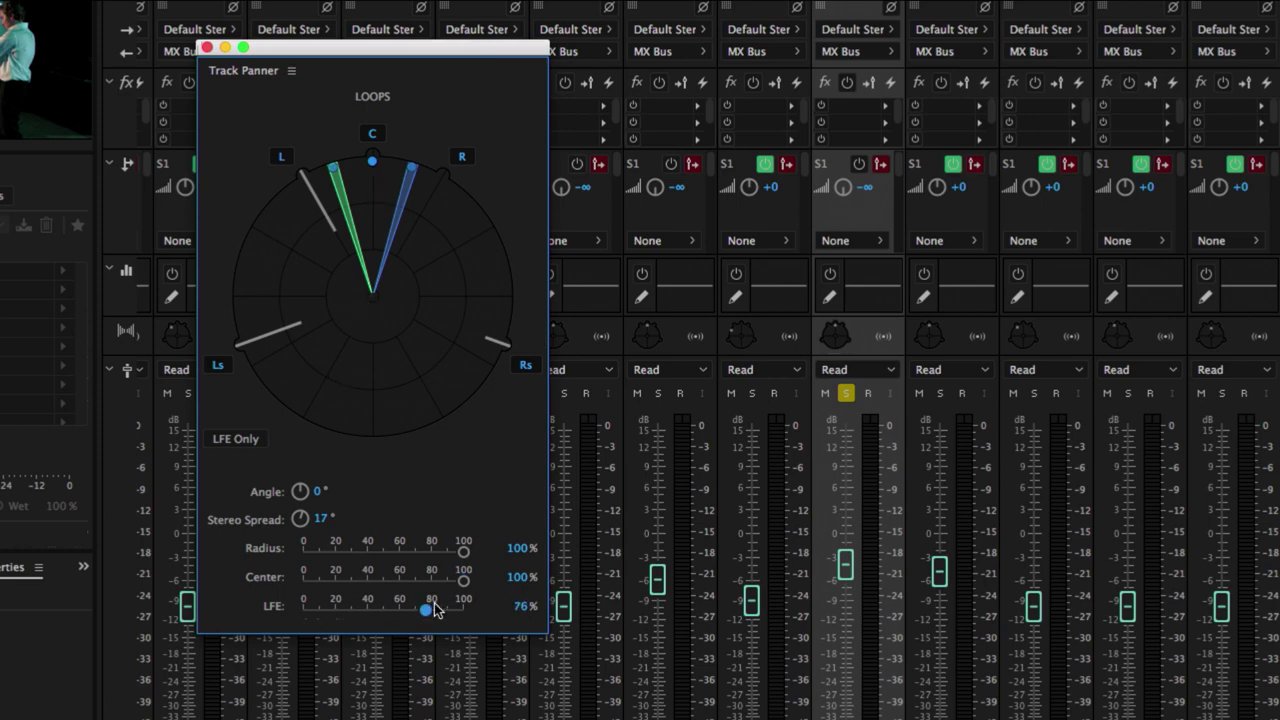
drag(304, 608, 427, 618)
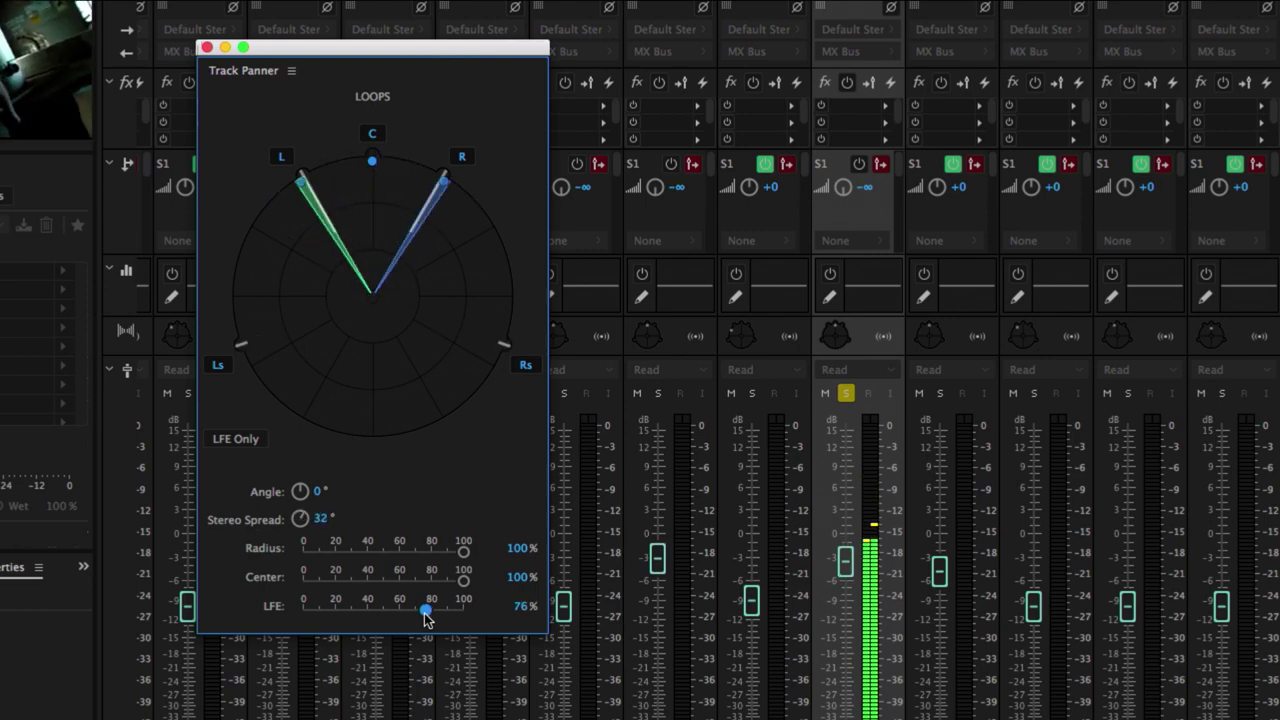
drag(424, 618, 390, 608)
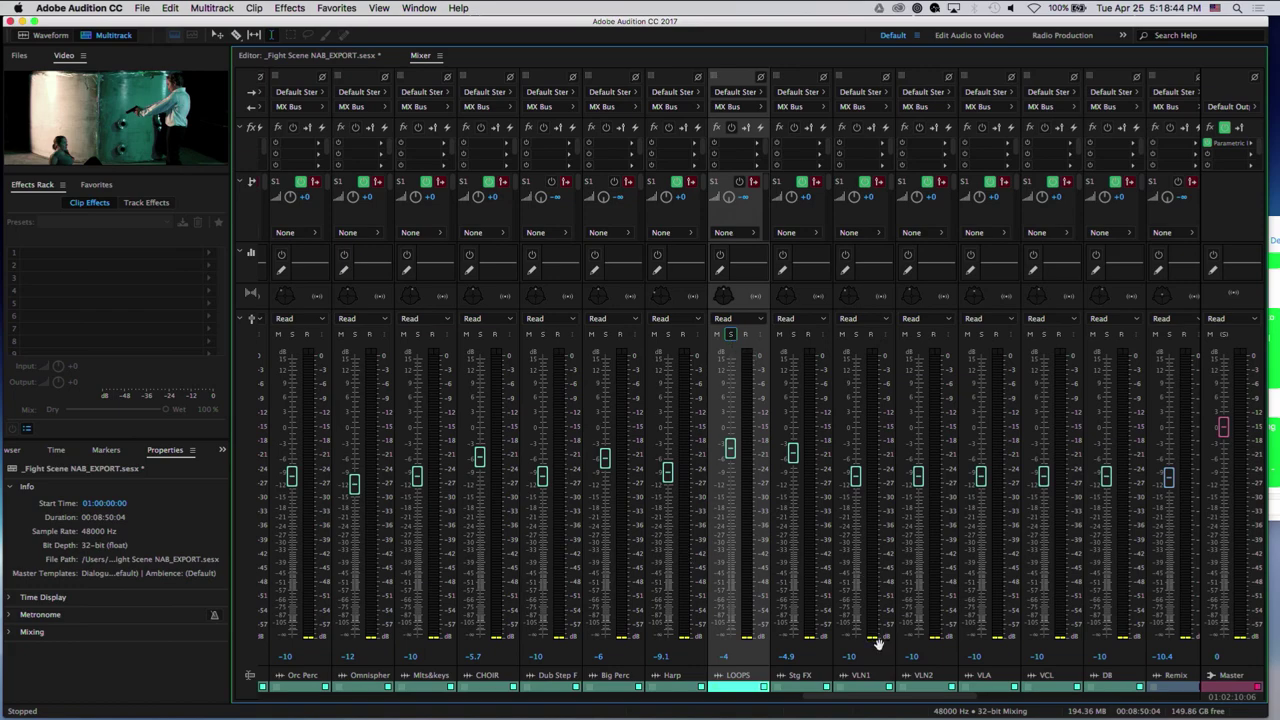
Lower the Breathing track's volume fader to about -5.9 dB.
drag(778, 716, 313, 706)
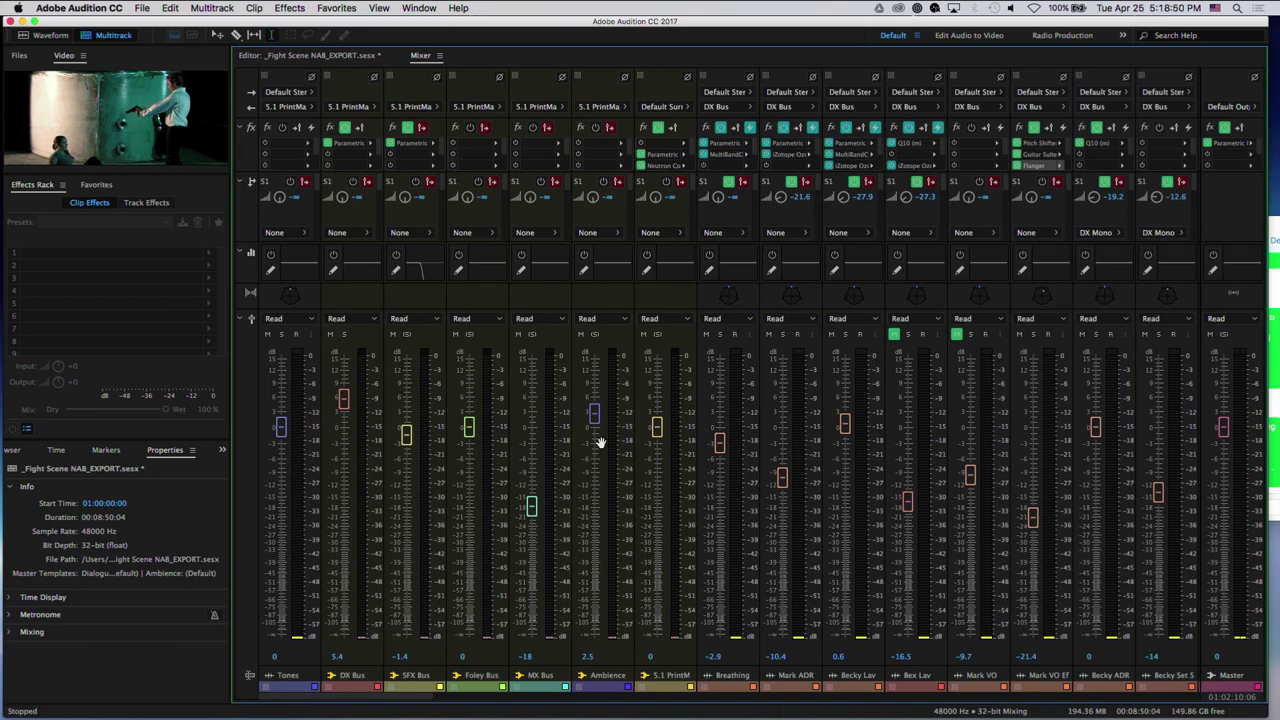
drag(719, 448, 716, 468)
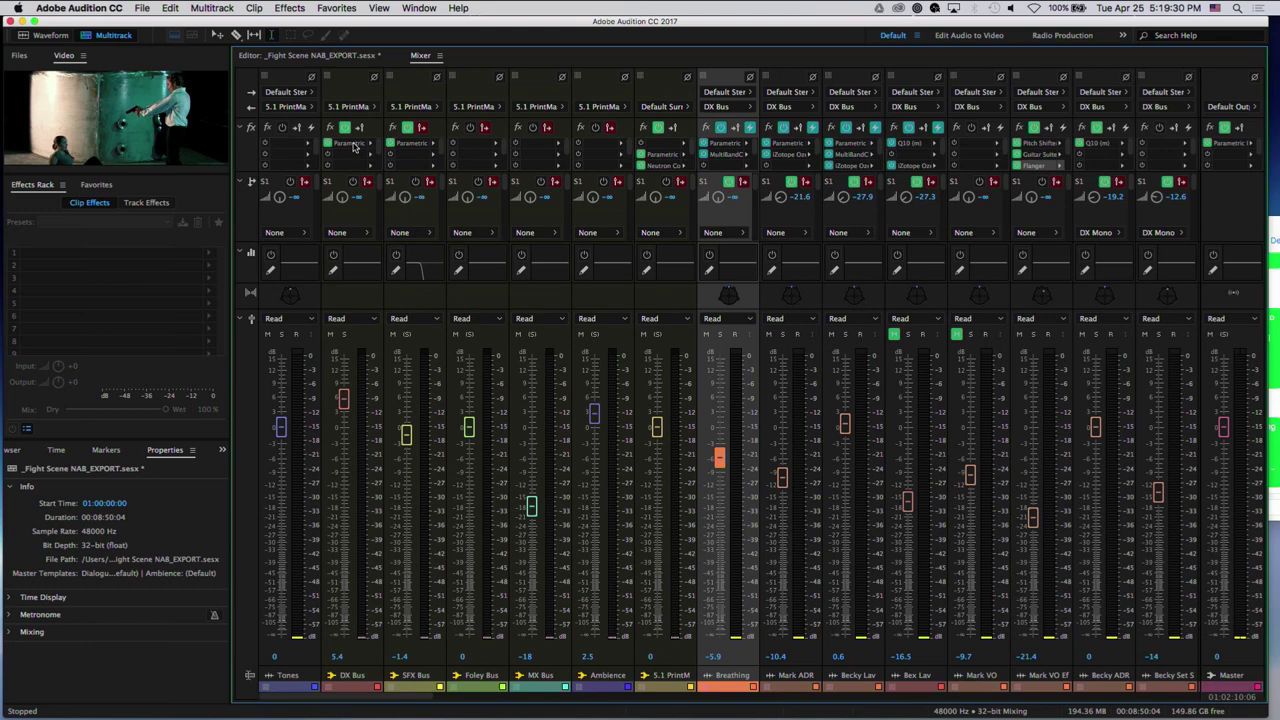
Open the DX Bus Parametric Equalizer and sweep band 5 during playback, placing it at about 6421 Hz and -0.3 dB.
double_click(353, 146)
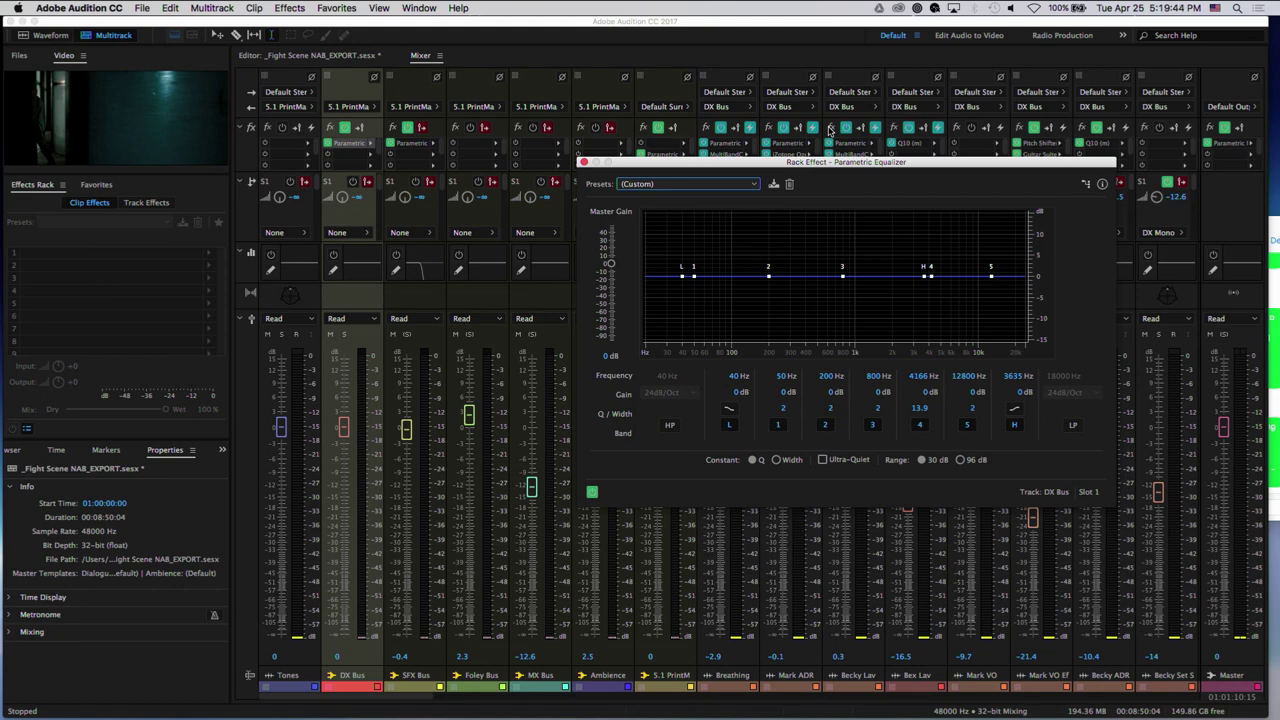
key(space)
drag(991, 275, 963, 298)
drag(945, 354, 957, 283)
key(space)
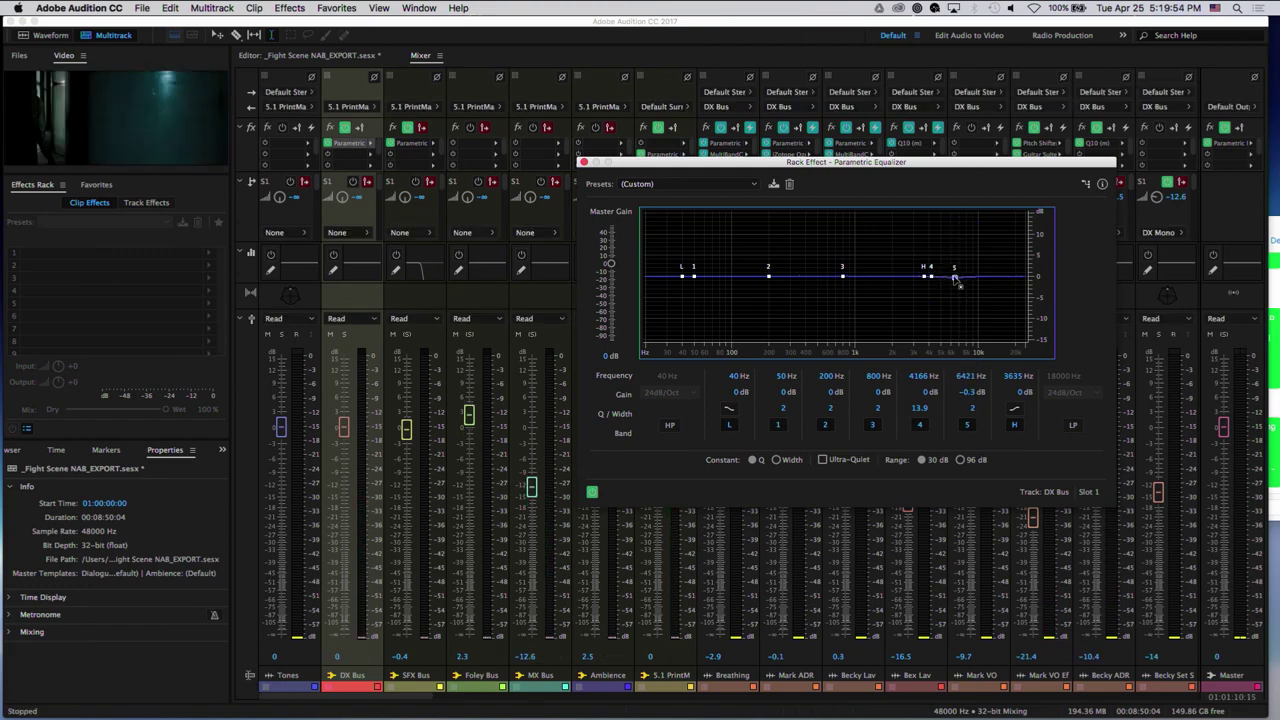